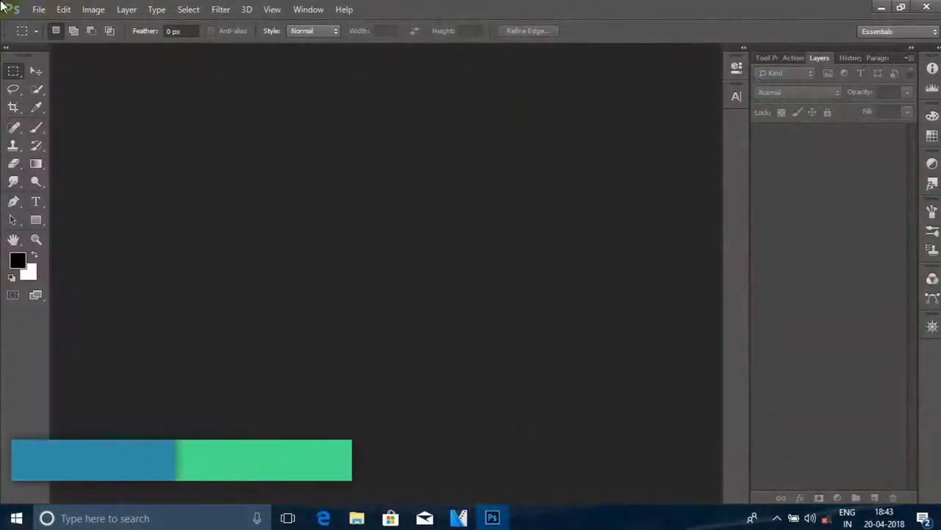
Step: Bring up the Open dialog and navigate up out of the starting image folder
left_click(38, 70)
left_click(37, 10)
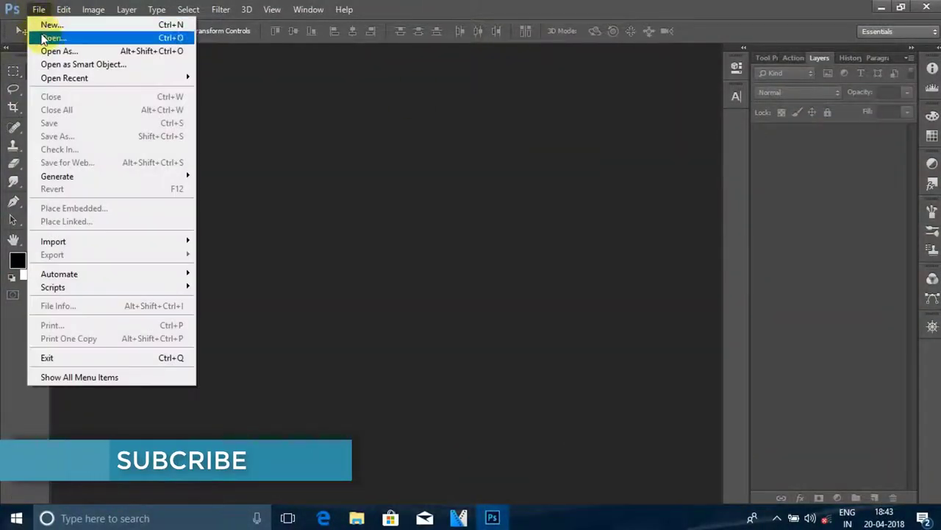
left_click(44, 37)
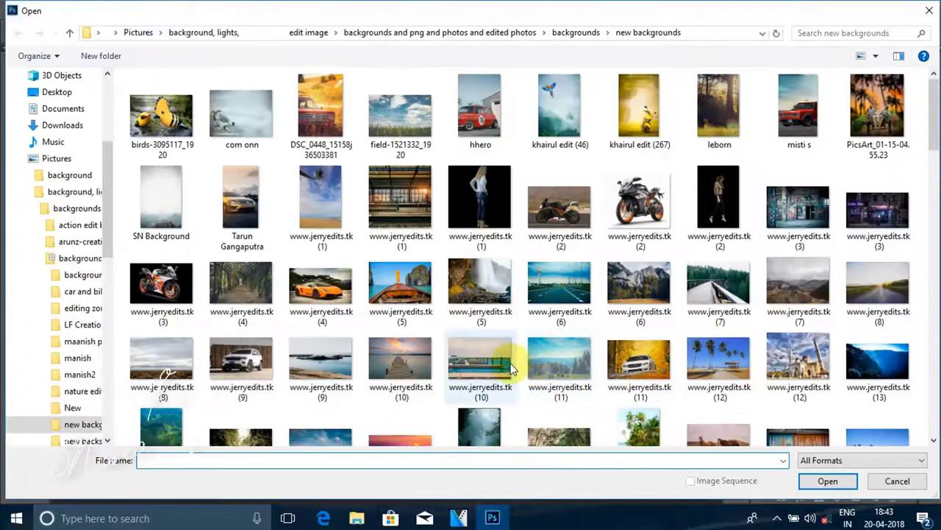
left_click(473, 331)
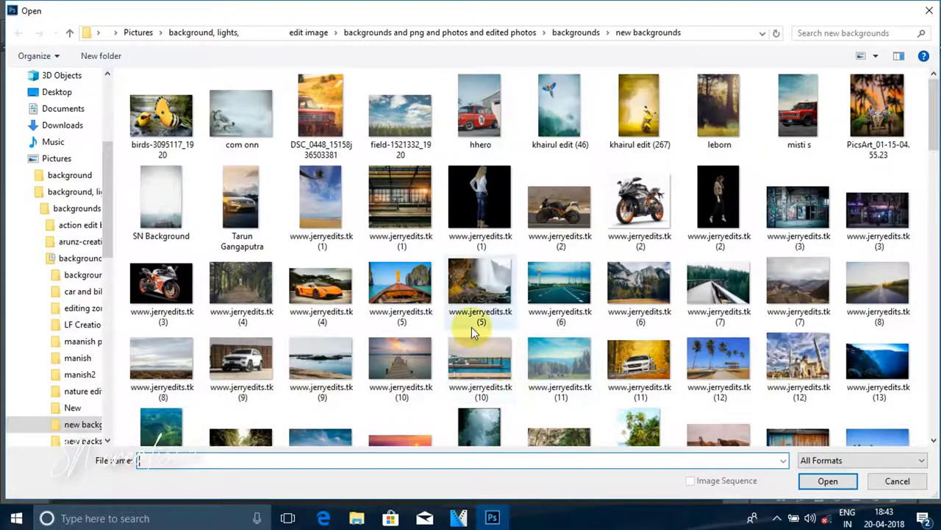
key("alt+Up")
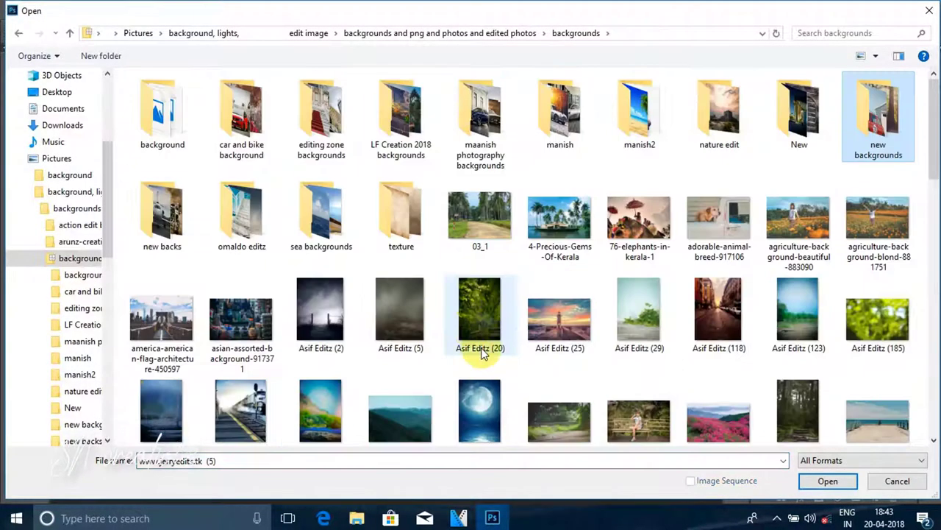
key("alt+Up")
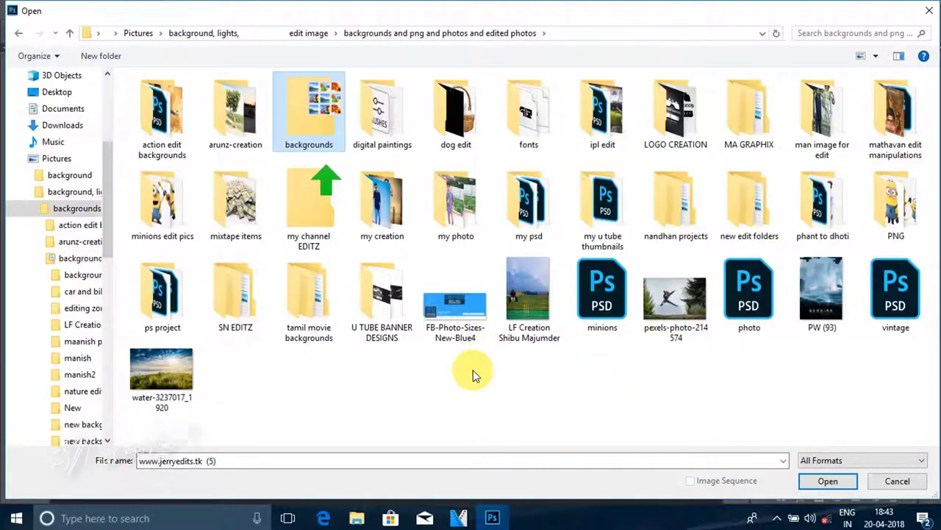
left_click(485, 390)
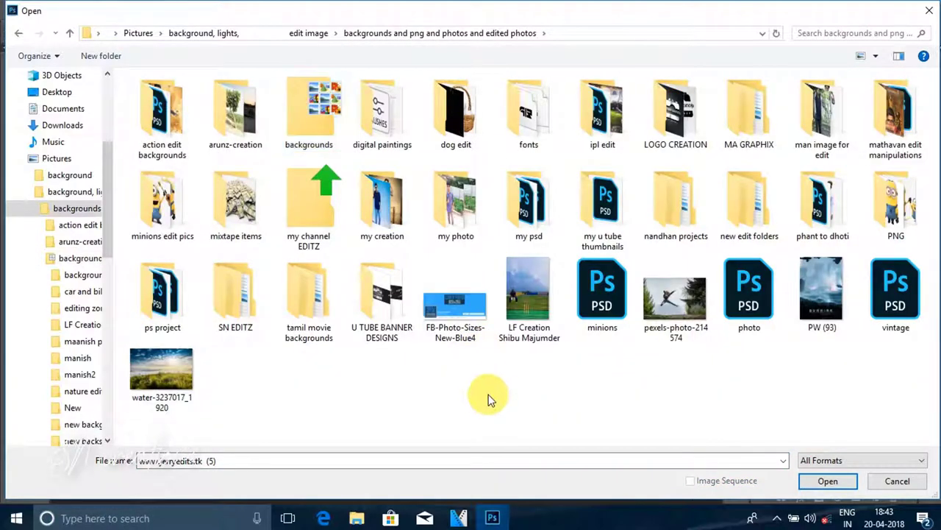
Step: Browse the editing zone and LF Creation 2018 background folders
double_click(316, 117)
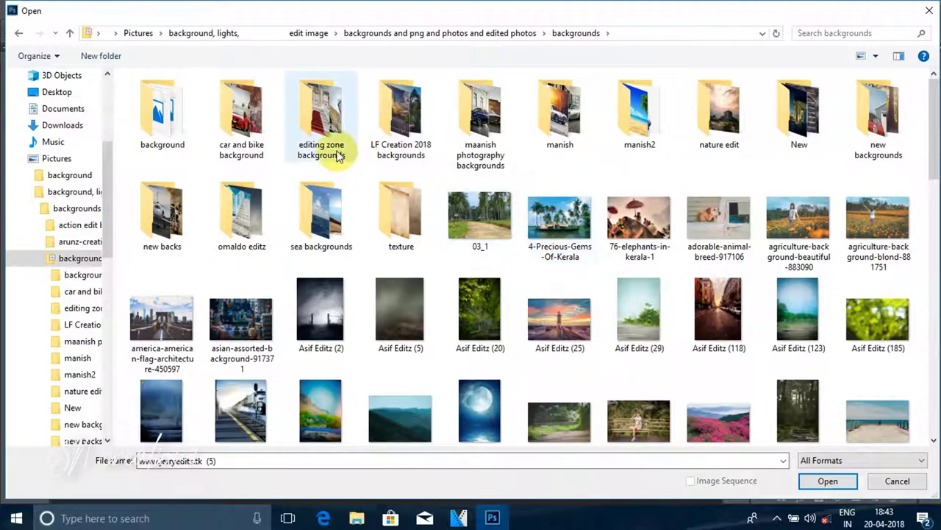
left_click(340, 156)
double_click(340, 156)
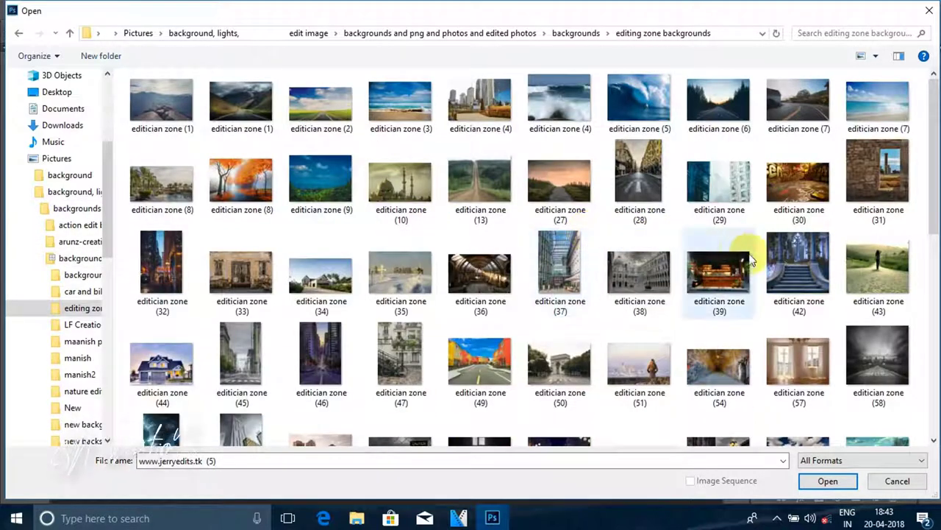
mouse_move(931, 151)
left_mouse_down()
mouse_move(924, 324)
mouse_move(922, 111)
left_mouse_up()
key("alt+Up")
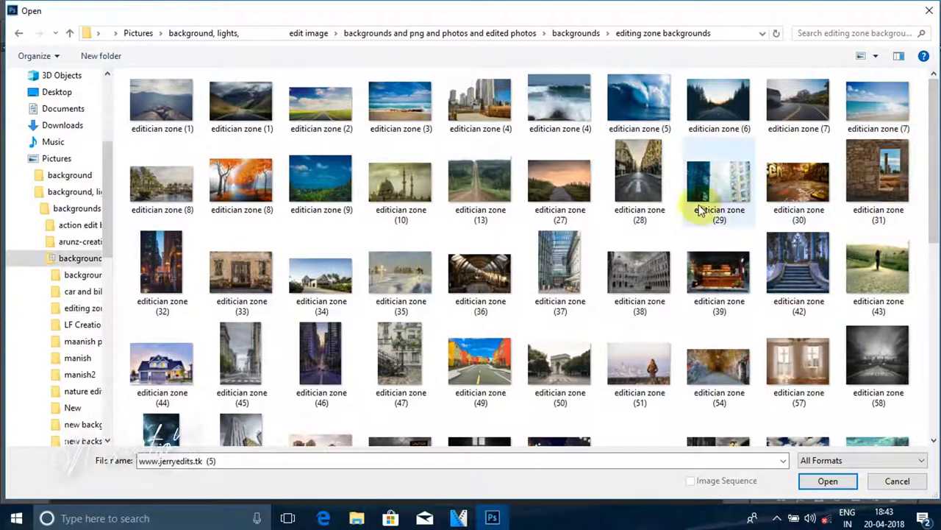
double_click(394, 130)
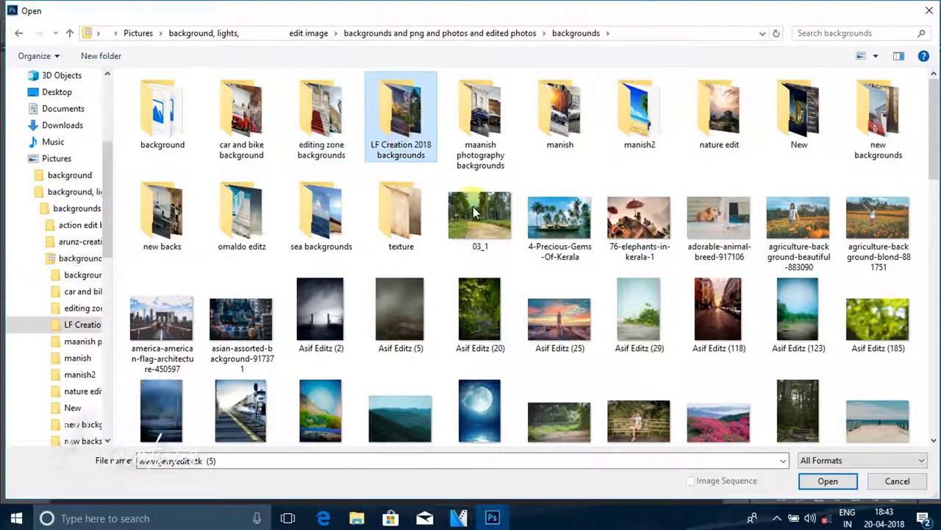
key("alt+Up")
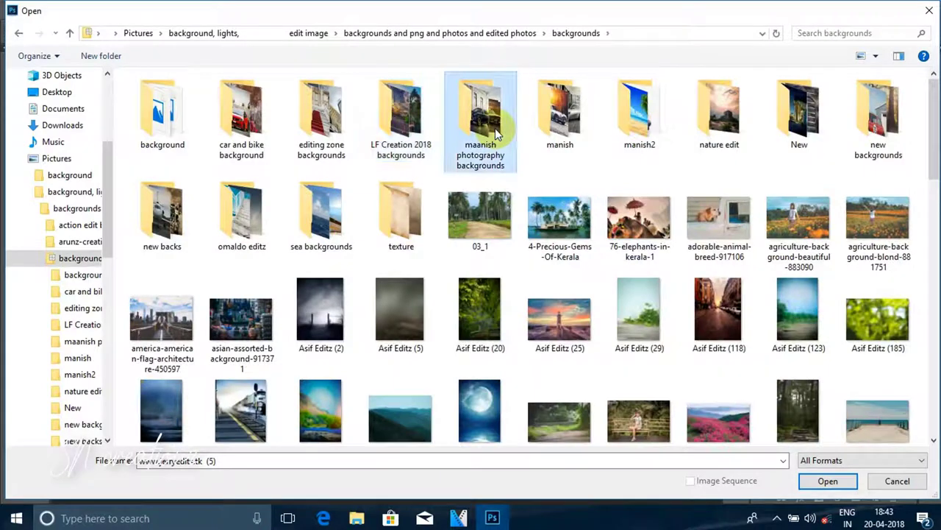
Step: Look through the car backgrounds, then open backs.jpg from the new backgrounds folder
double_click(236, 138)
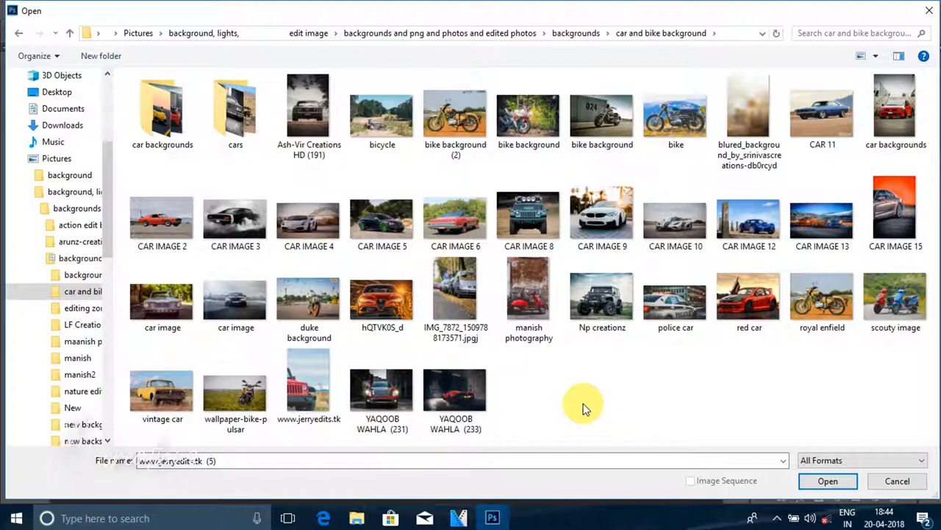
double_click(180, 141)
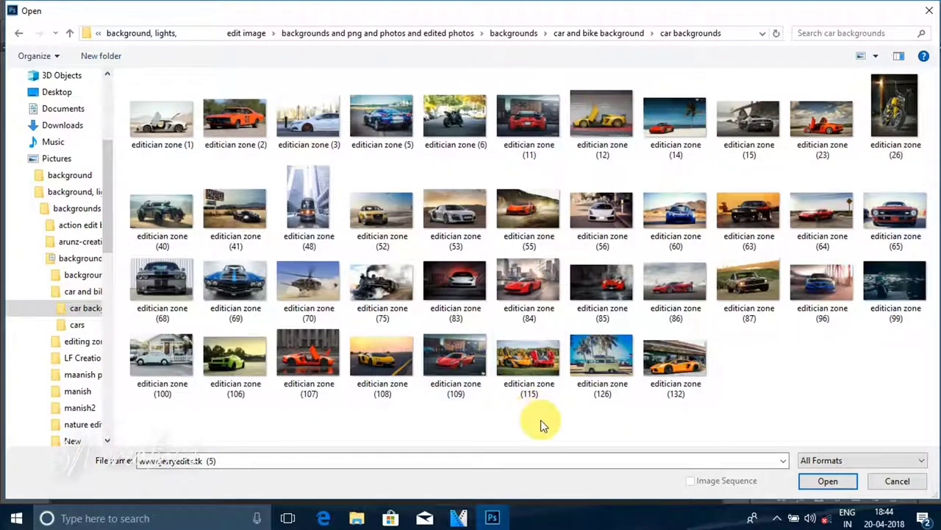
key("BackSpace")
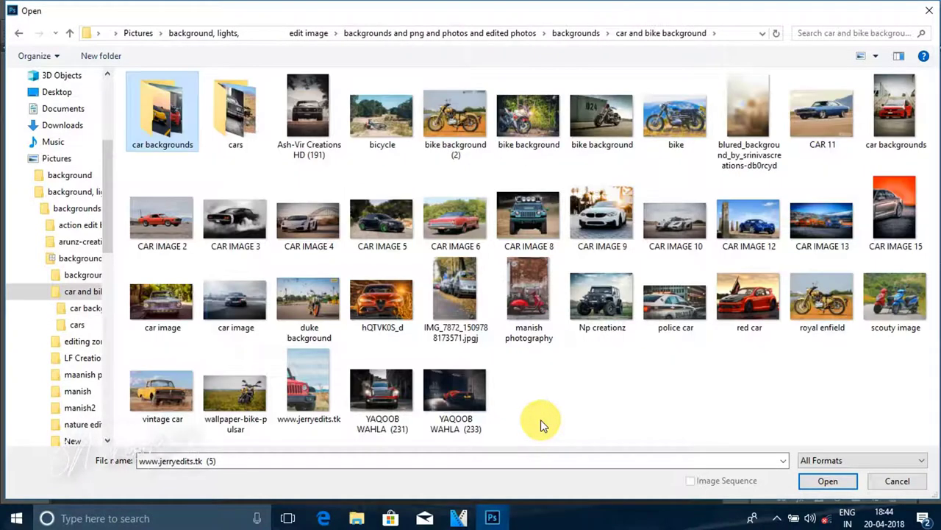
key("BackSpace")
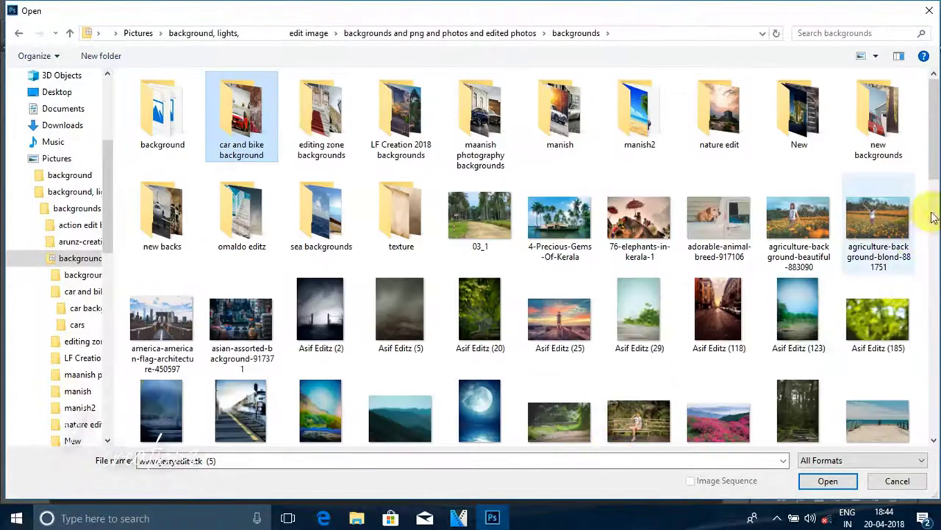
mouse_move(931, 106)
left_mouse_down()
mouse_move(935, 375)
mouse_move(932, 109)
left_mouse_up()
left_click(884, 124)
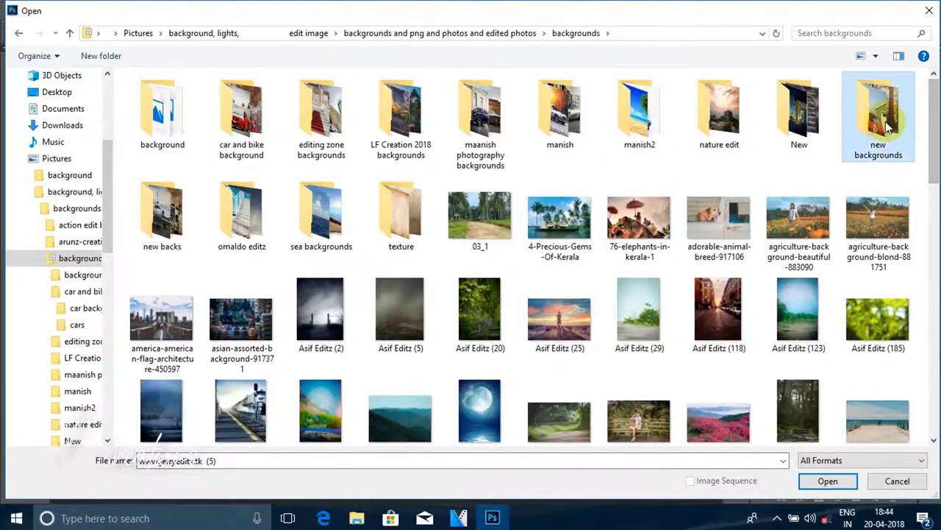
key("Return")
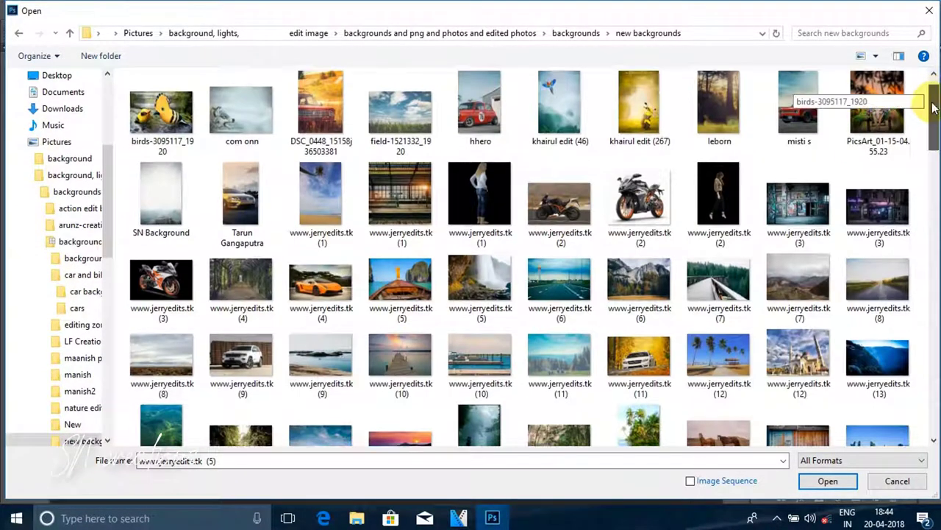
left_click_drag(933, 103, 928, 426)
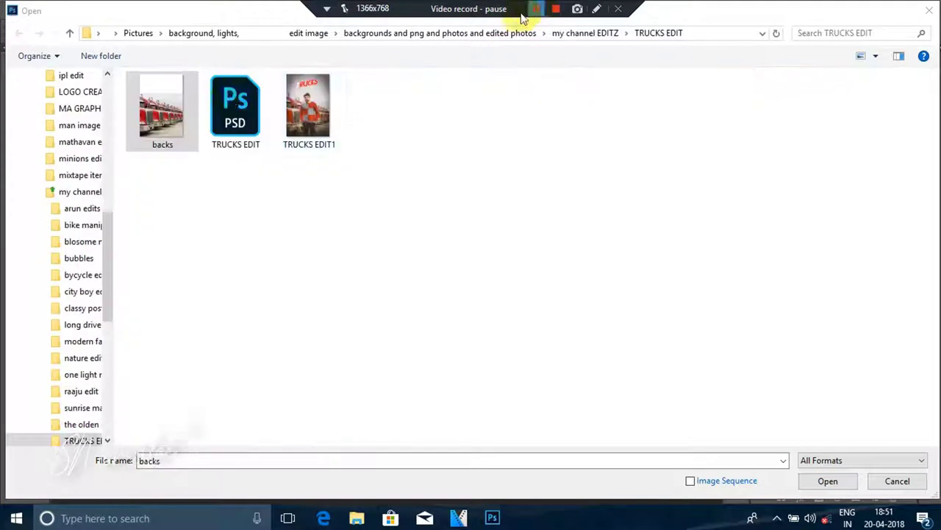
double_click(176, 122)
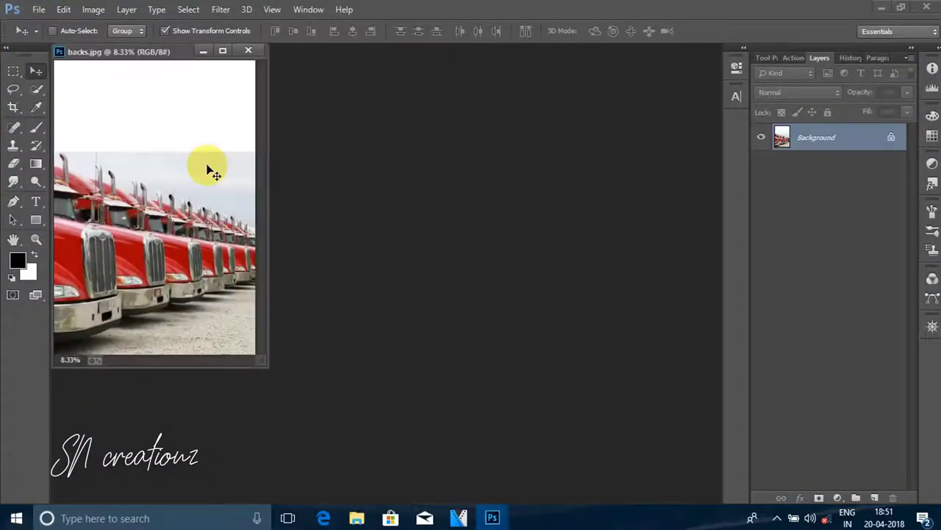
Step: Dock backs.jpg as a tab and fit the whole truck photo on screen
left_click_drag(147, 59, 236, 81)
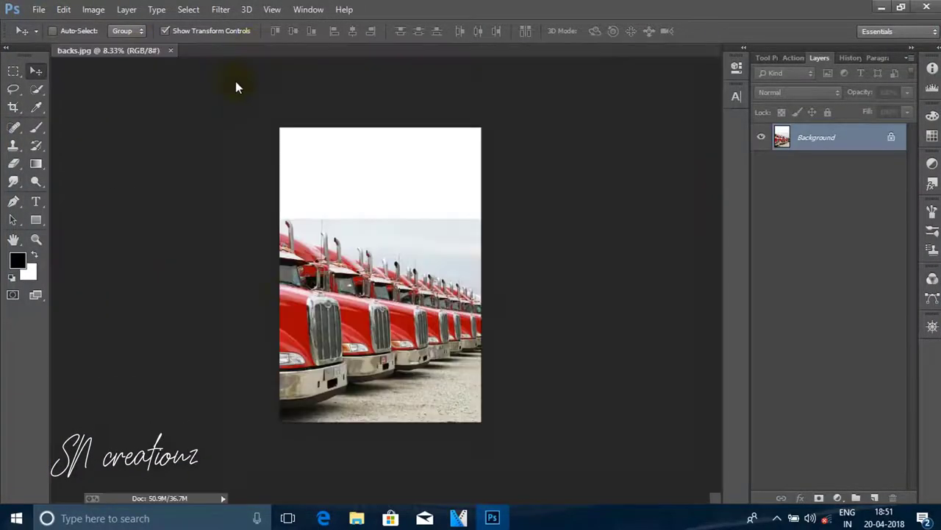
key("ctrl+0")
scroll(353, 228, "up", 2)
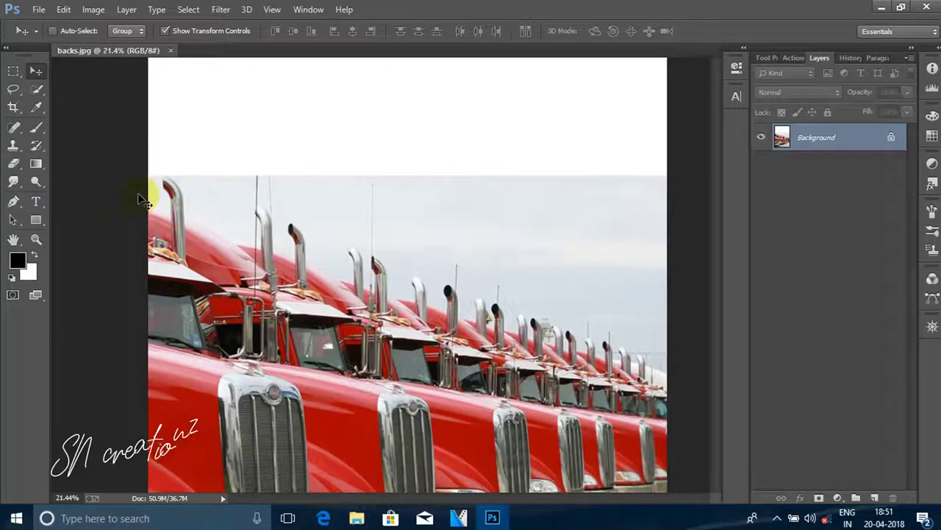
scroll(144, 180, "up", 1)
scroll(140, 163, "down", 2)
scroll(143, 172, "down", 2)
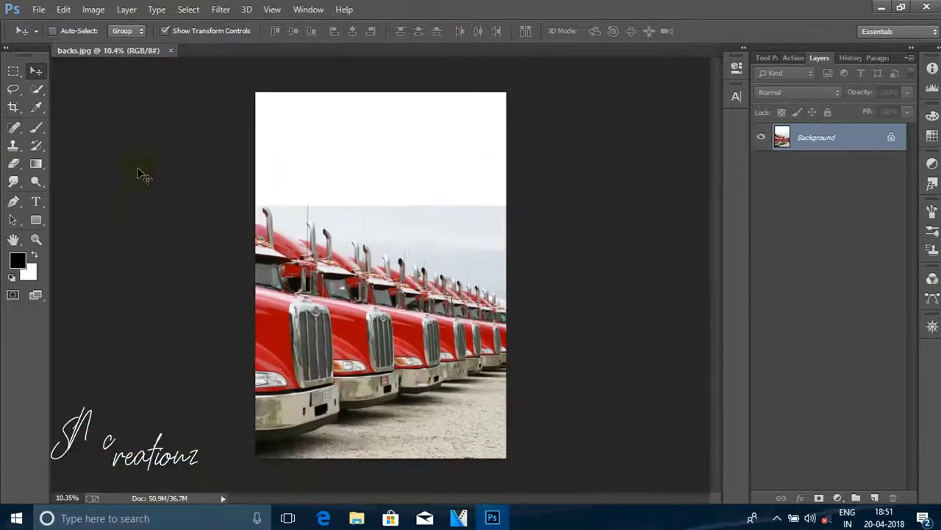
scroll(169, 176, "up", 2)
scroll(484, 147, "down", 1)
scroll(400, 115, "down", 1)
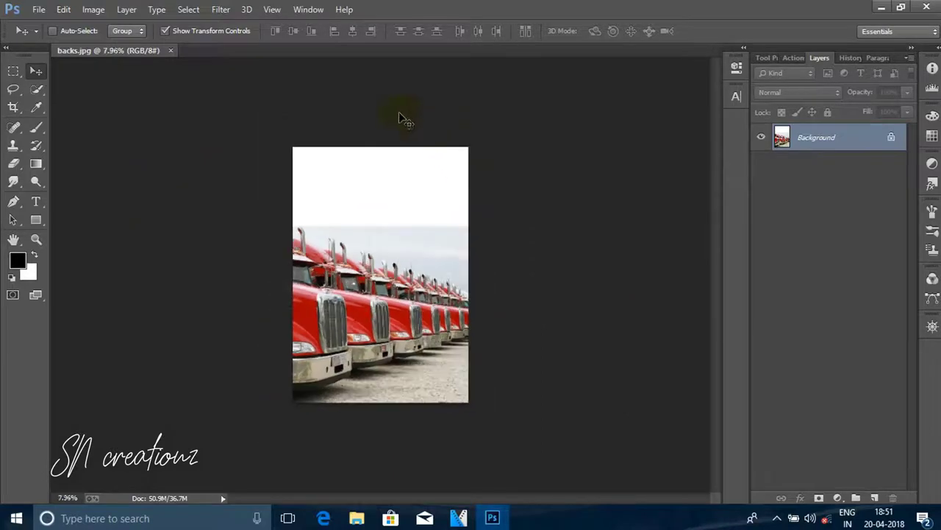
scroll(397, 102, "up", 2)
scroll(394, 103, "up", 1)
scroll(395, 103, "up", 1)
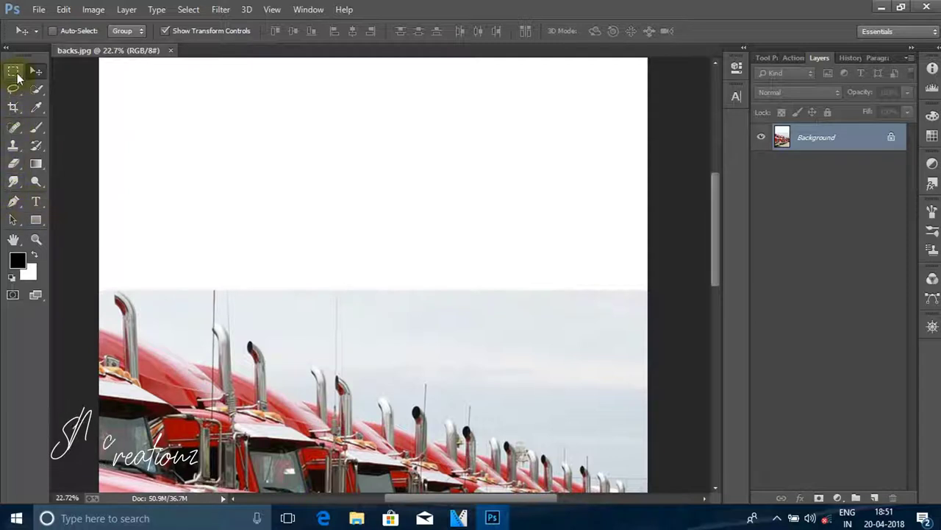
Step: Drag a rectangular marquee over the sky above the trucks, raising a no-pixels warning
left_click(14, 71)
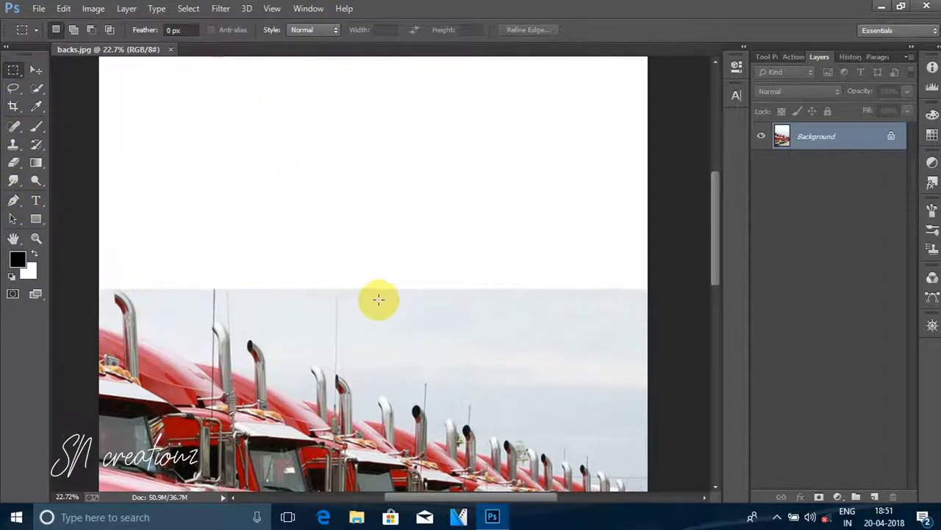
left_click_drag(353, 291, 658, 343)
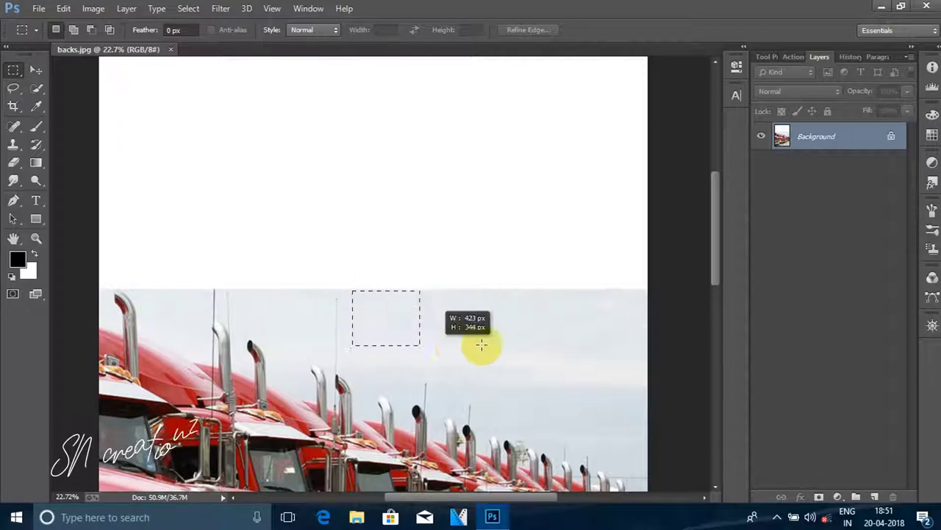
left_click_drag(579, 348, 578, 348)
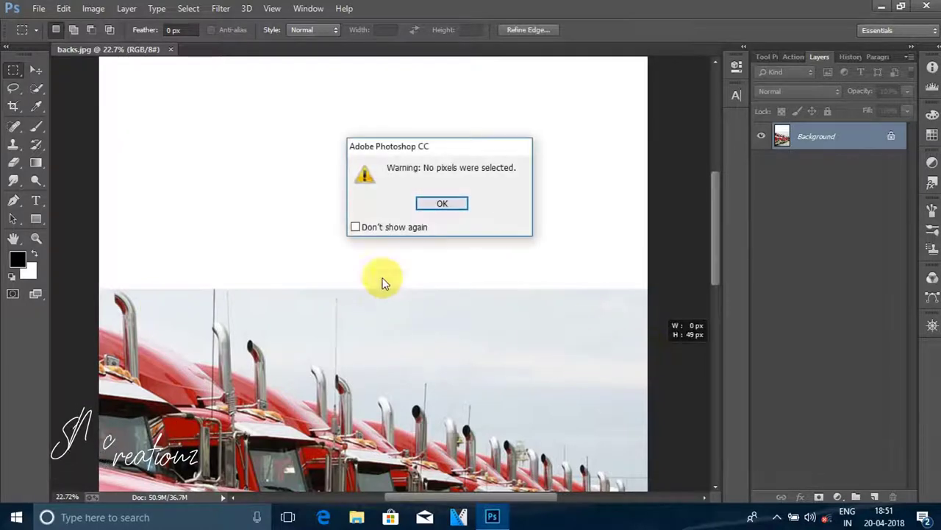
Step: Unlock the background, copy a sky strip to a new layer and move it up
left_click(448, 204)
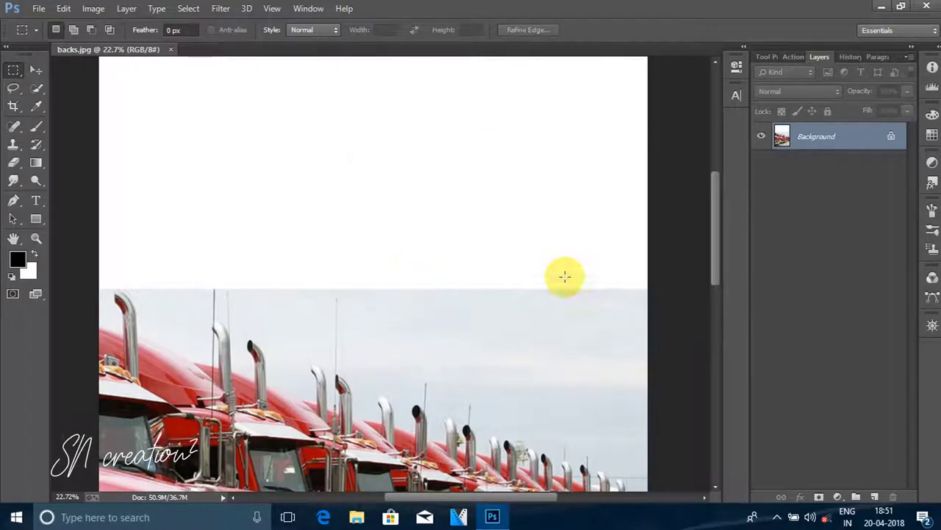
left_click(892, 137)
left_click_drag(348, 291, 640, 343)
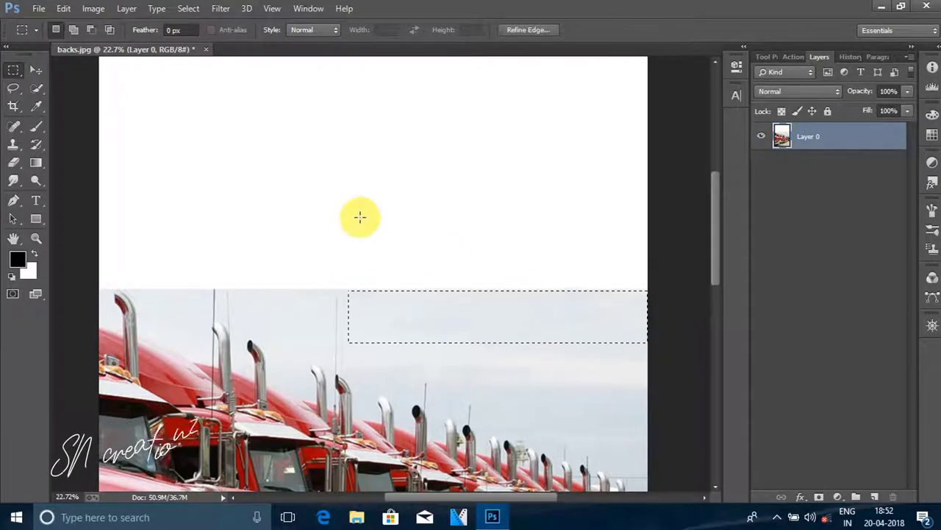
left_click(37, 70)
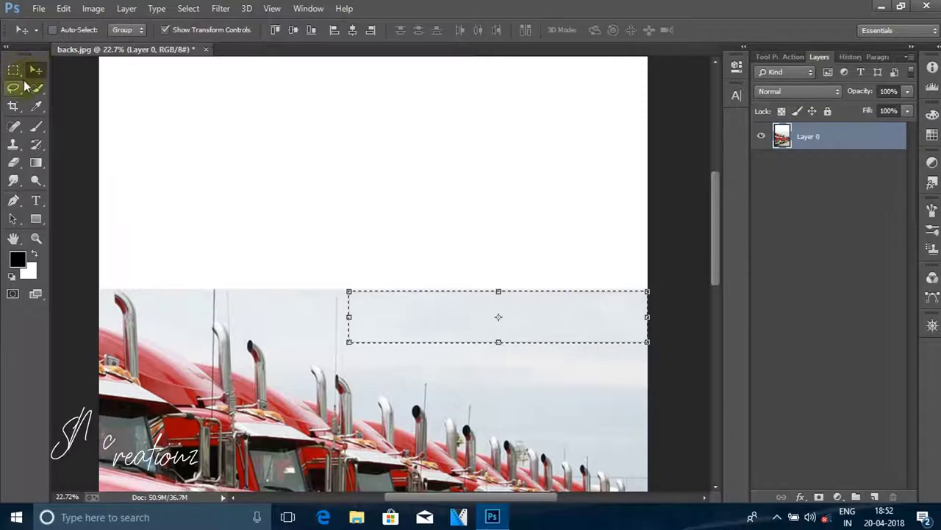
key("ctrl+j")
left_click_drag(404, 317, 208, 266)
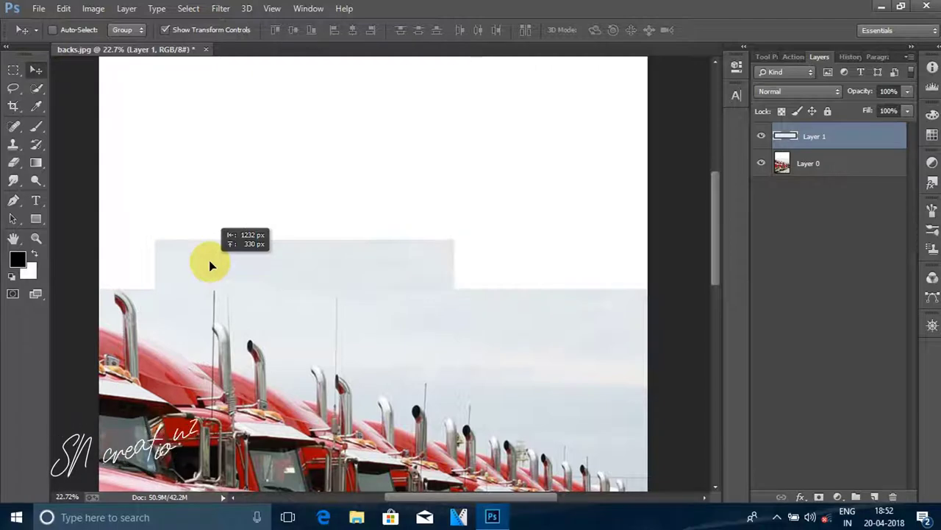
left_click_drag(209, 260, 205, 262)
Step: Scale the sky strip to 221% and stretch it to the canvas top and edges
key("ctrl+t")
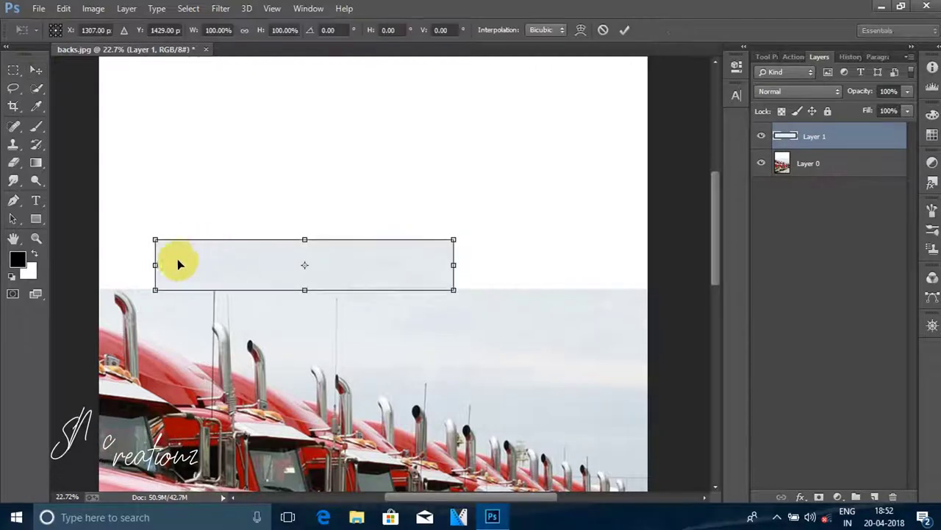
left_click_drag(194, 30, 276, 48)
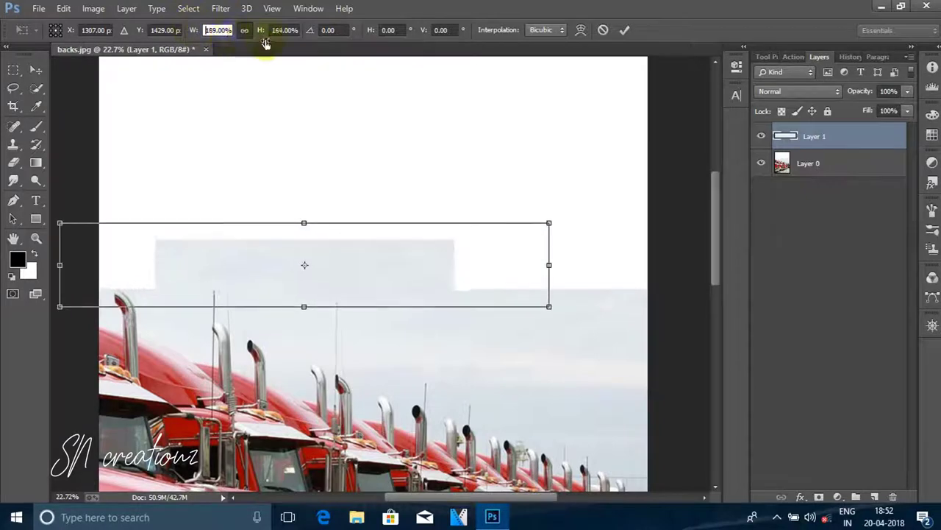
left_click_drag(346, 291, 370, 258)
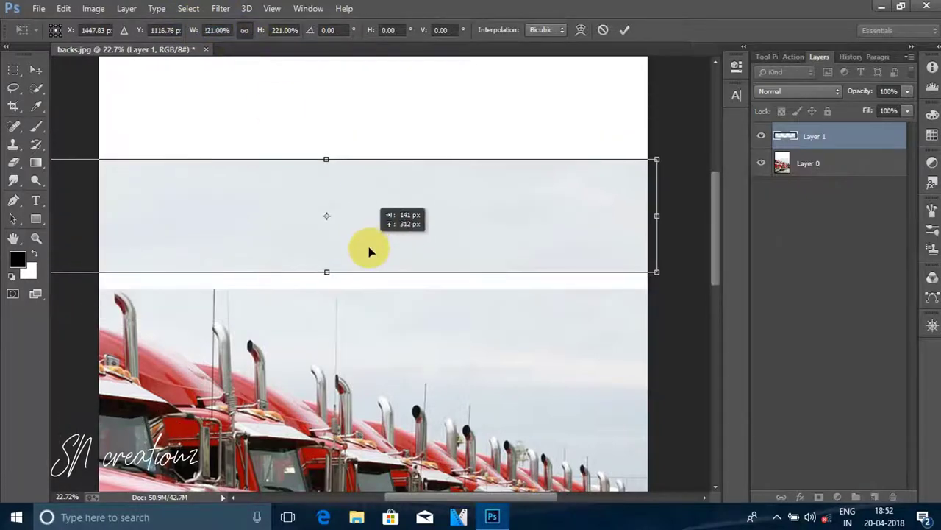
mouse_move(326, 174)
left_mouse_down()
mouse_move(336, 46)
mouse_move(346, 58)
left_mouse_up()
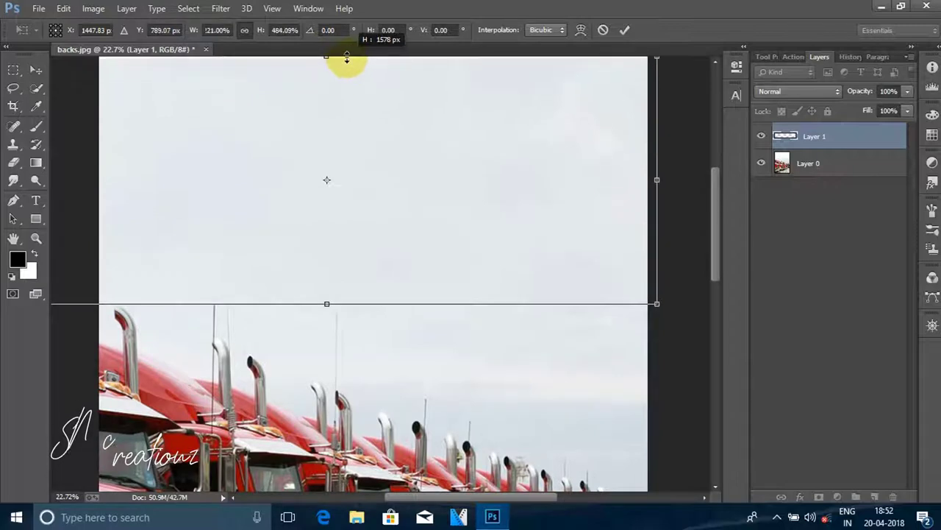
scroll(388, 116, "down", 1)
scroll(388, 116, "down", 1)
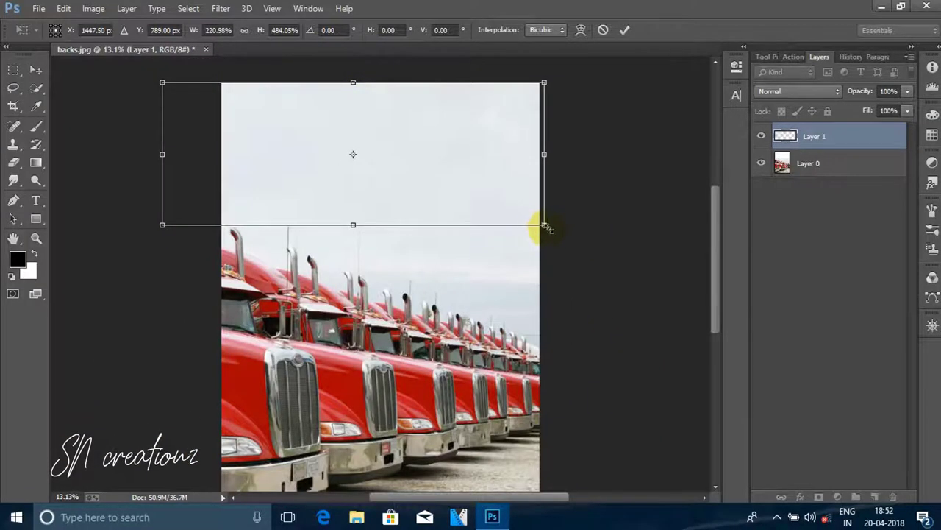
left_click_drag(545, 226, 554, 228)
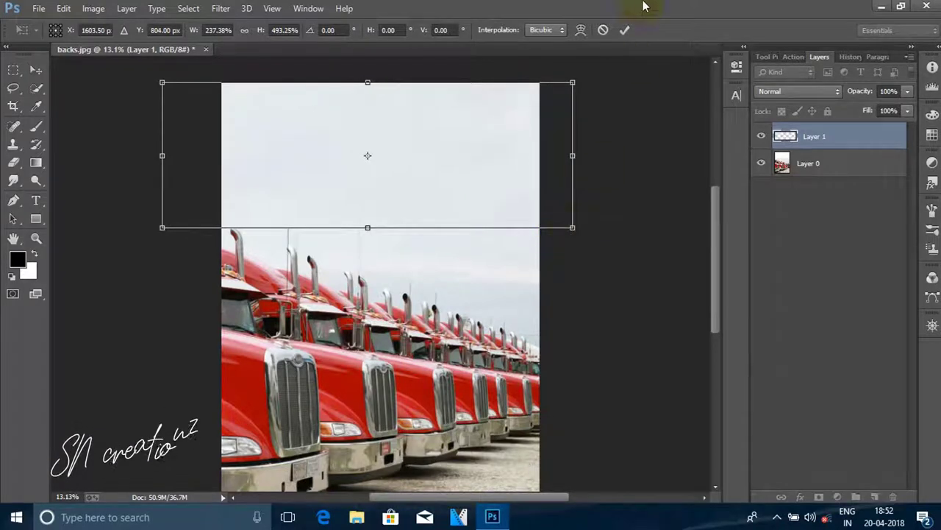
left_click(623, 31)
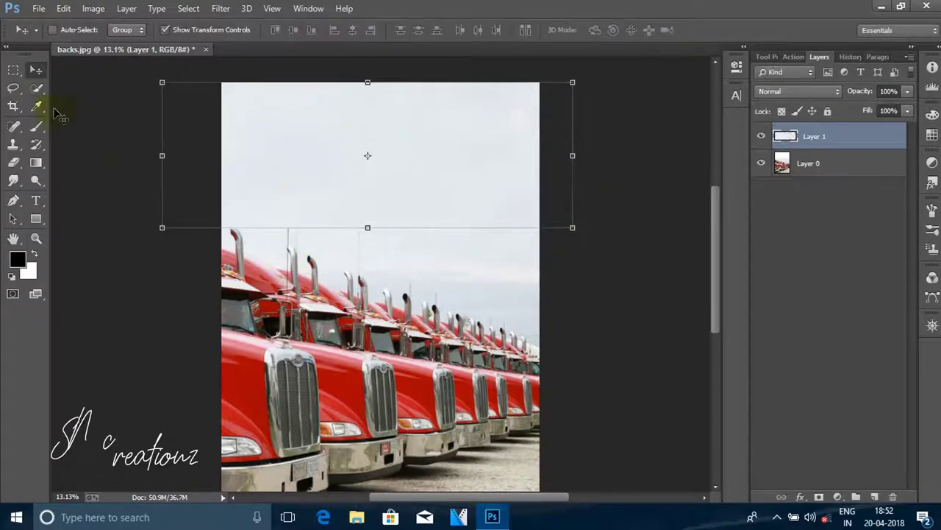
left_click(804, 300)
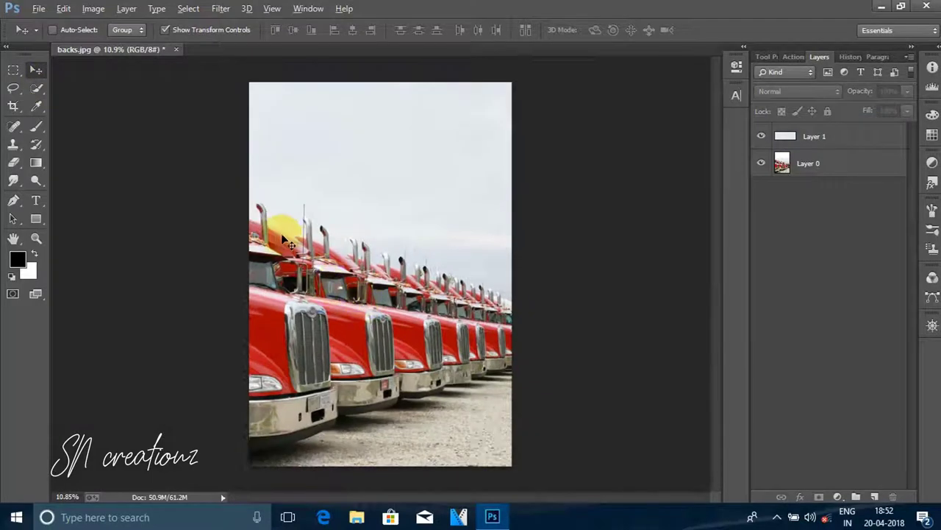
scroll(257, 210, "up", 2)
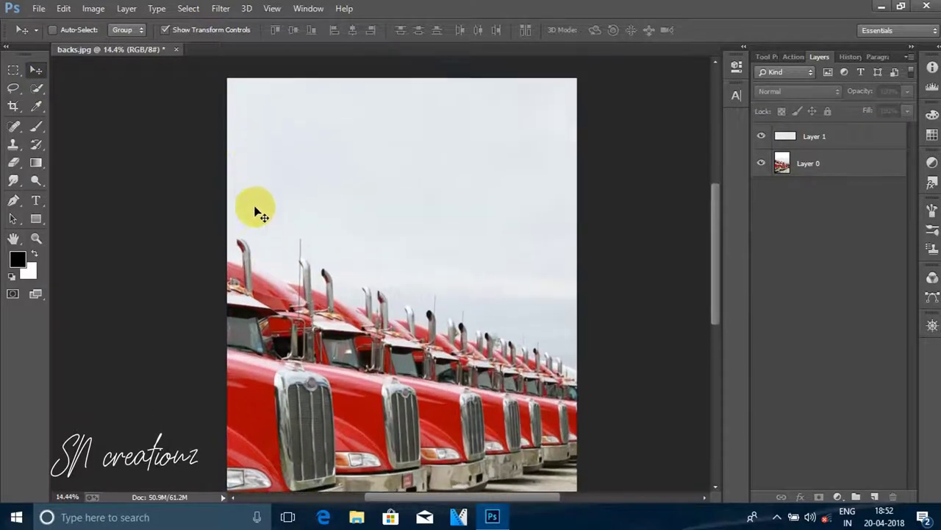
scroll(254, 237, "up", 1)
scroll(250, 295, "up", 2)
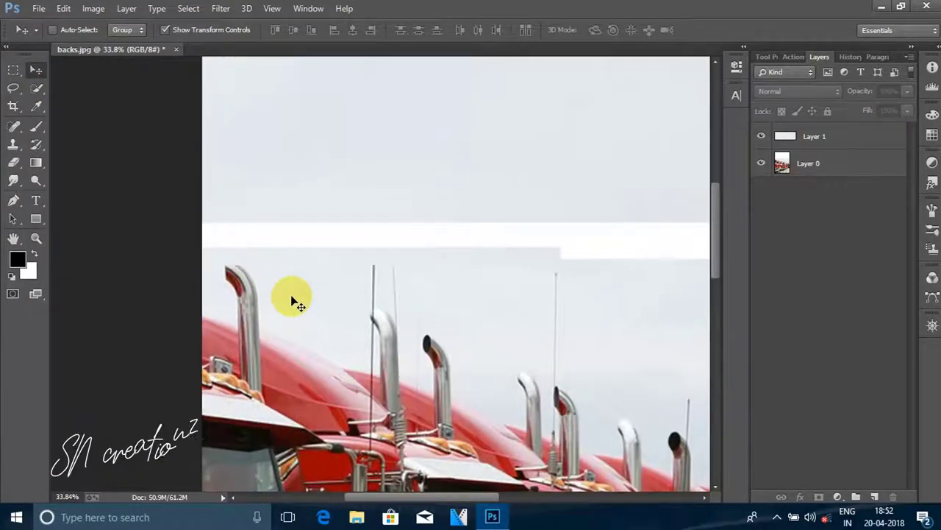
scroll(294, 300, "up", 1)
scroll(390, 324, "down", 2)
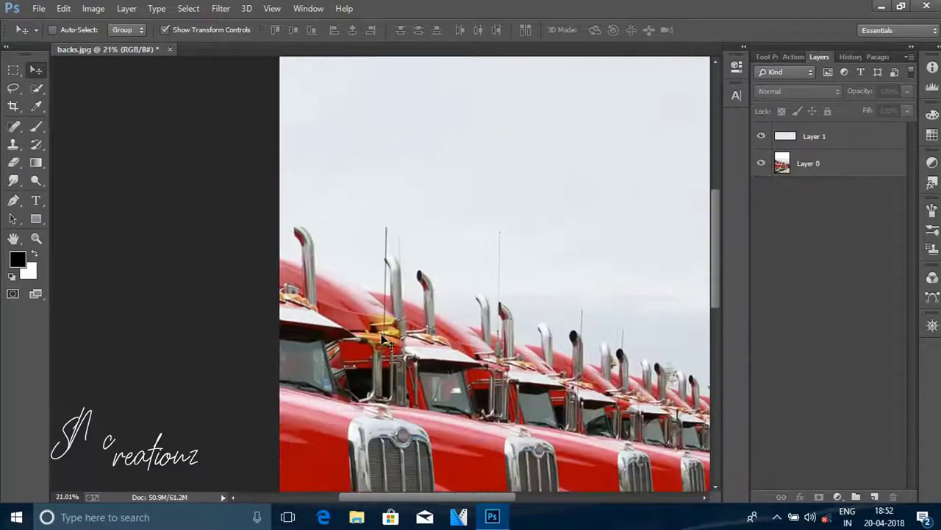
scroll(390, 331, "down", 1)
scroll(388, 342, "down", 1)
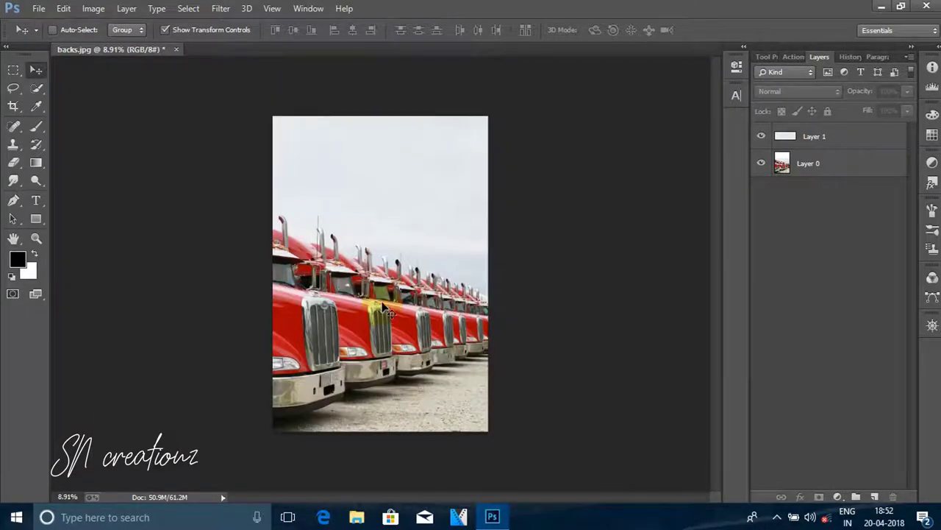
scroll(376, 315, "up", 1)
scroll(374, 312, "up", 1)
scroll(373, 311, "down", 1)
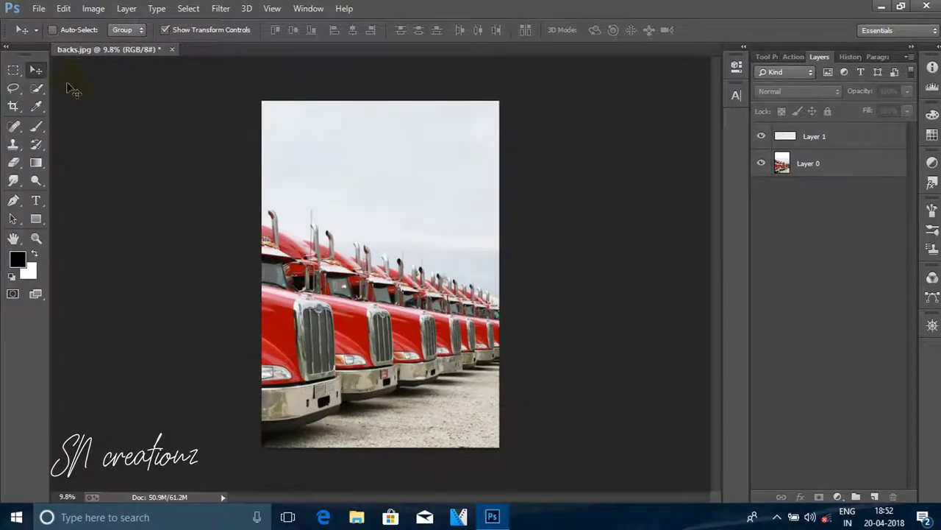
Step: Open king raja.psd and drag the sky and truck layers into it
left_click(40, 8)
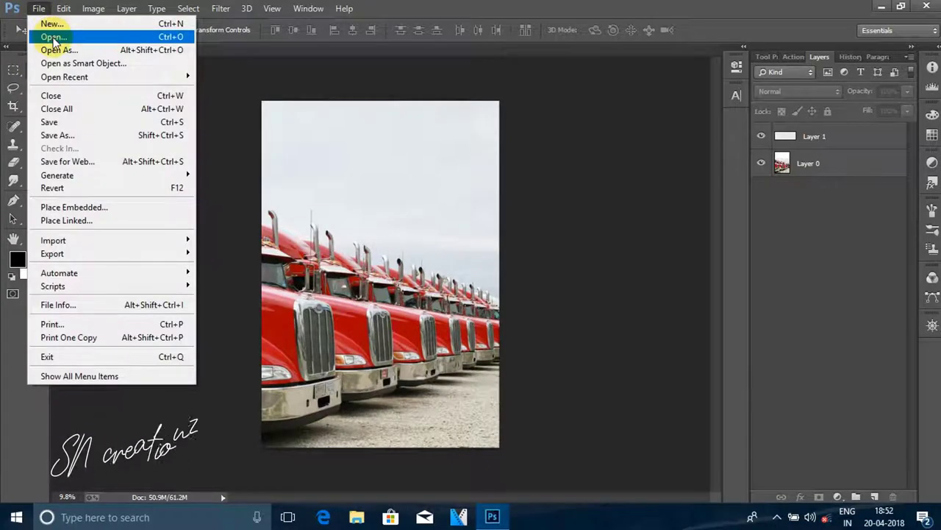
left_click(53, 39)
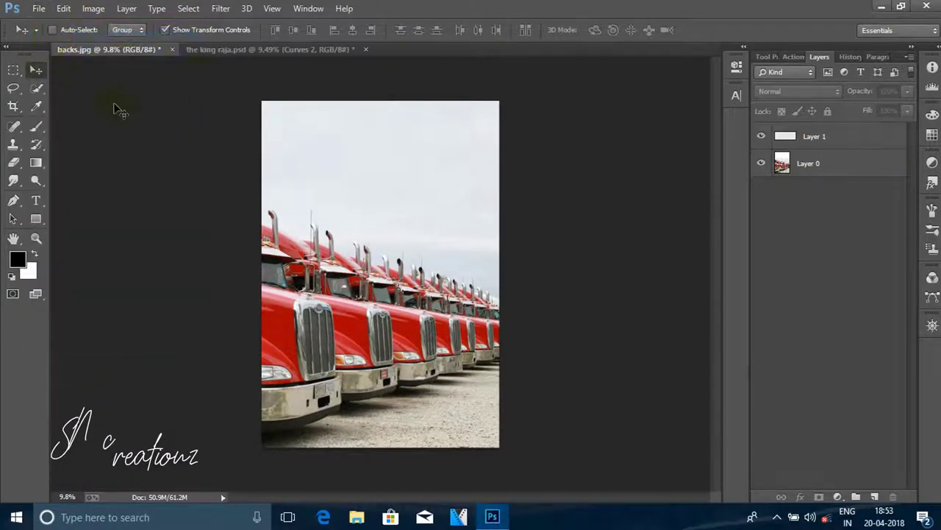
left_click(340, 166)
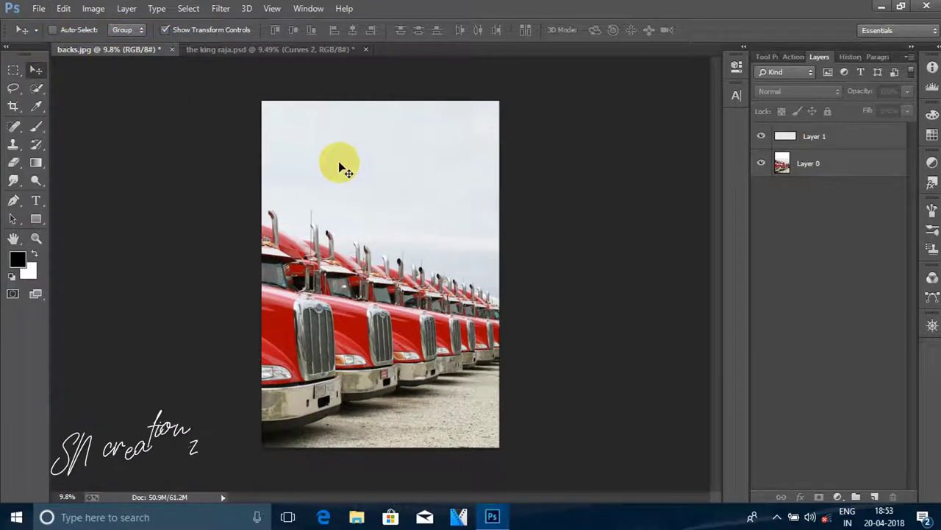
left_click(823, 146, "shift")
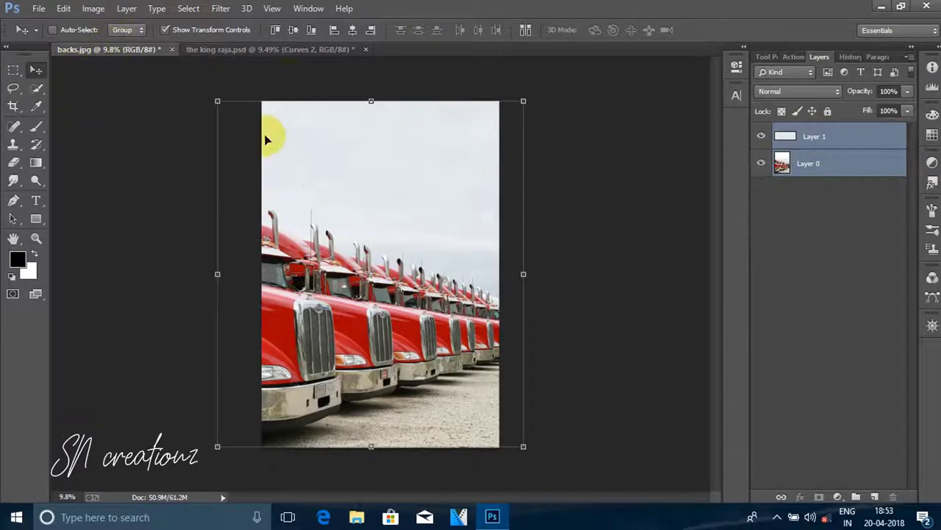
left_click_drag(266, 140, 389, 275)
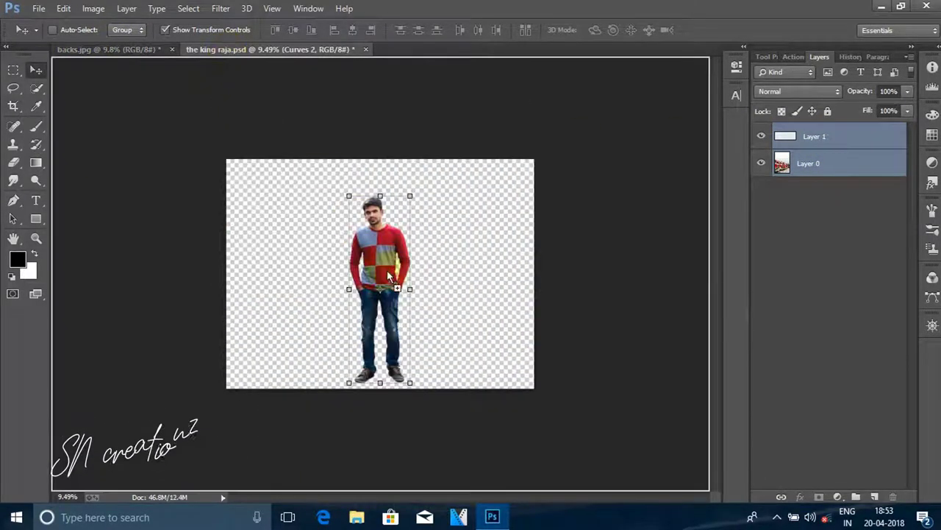
mouse_move(406, 311)
left_mouse_down()
mouse_move(400, 264)
mouse_move(330, 211)
mouse_move(363, 213)
left_mouse_up()
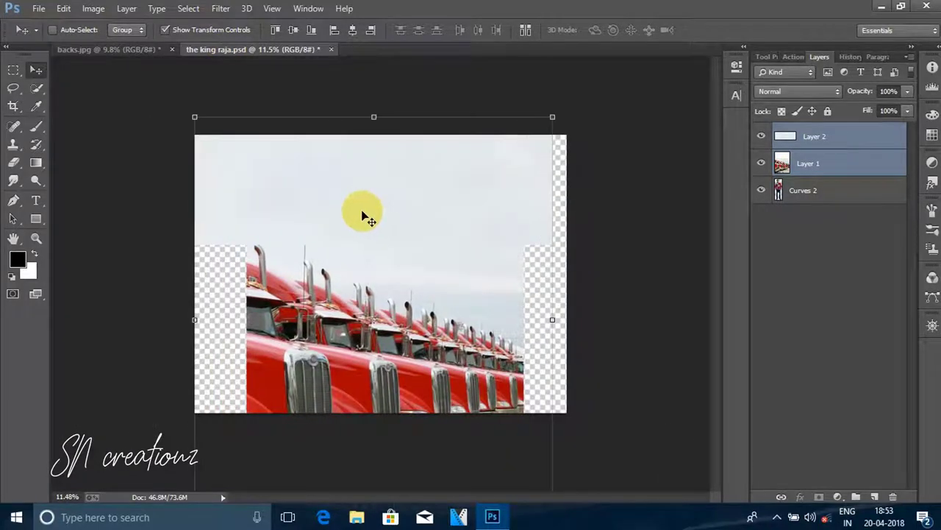
scroll(390, 258, "down", 5)
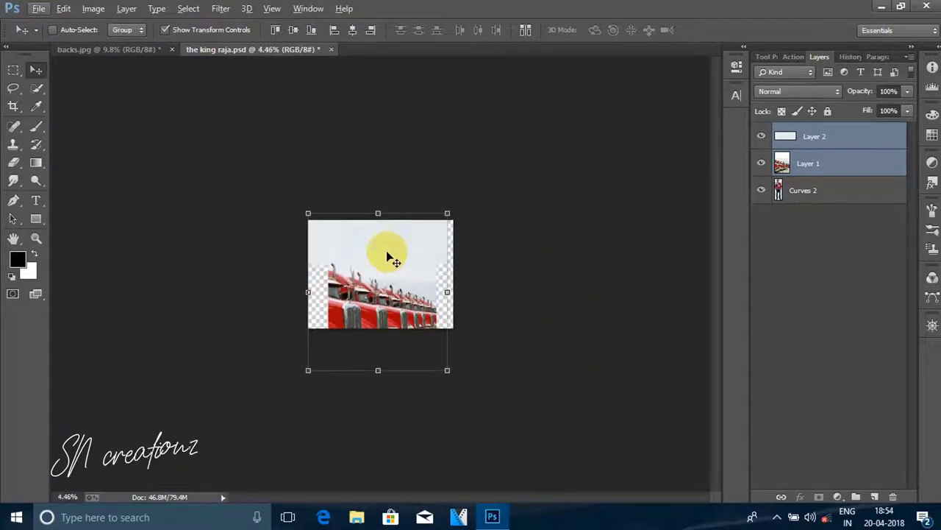
Step: Crop the king raja canvas to the truck photo's width and height
left_click(13, 107)
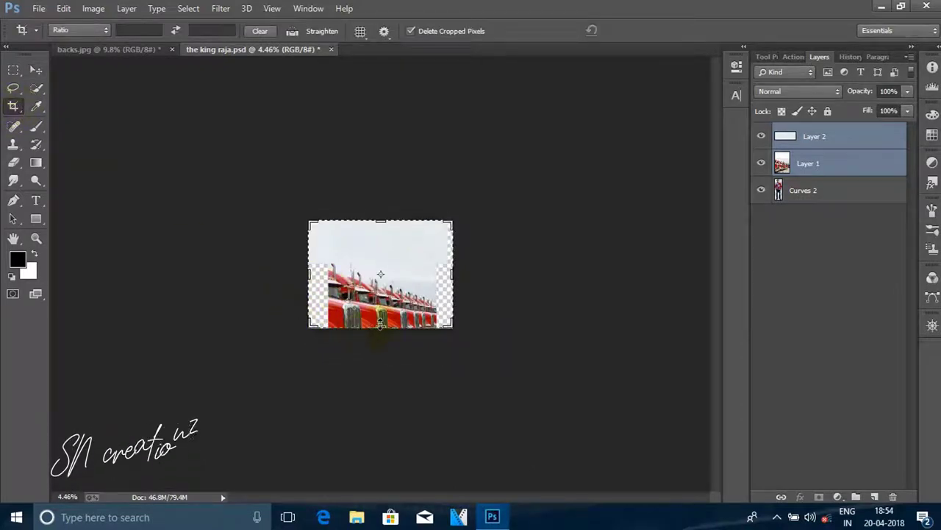
left_click_drag(381, 324, 382, 347)
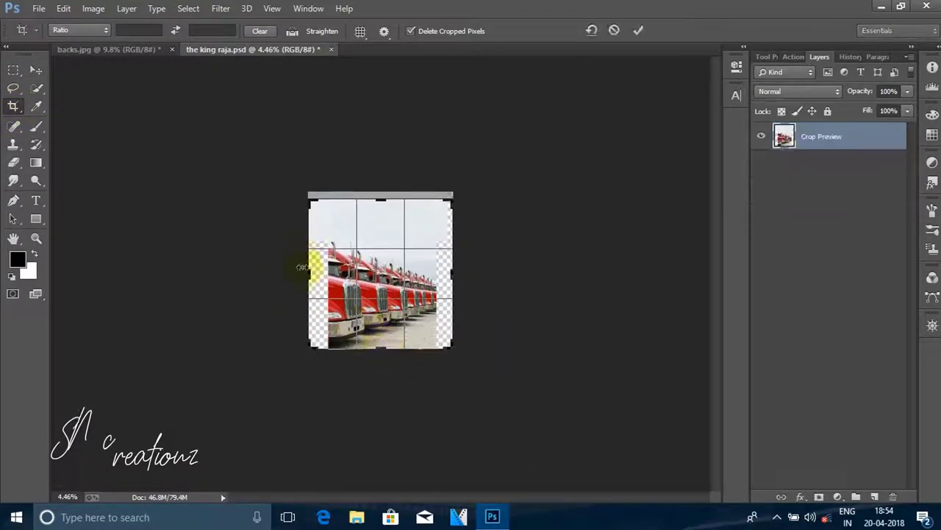
left_click_drag(302, 266, 316, 266)
mouse_move(431, 273)
left_mouse_down()
mouse_move(446, 273)
mouse_move(435, 273)
left_mouse_up()
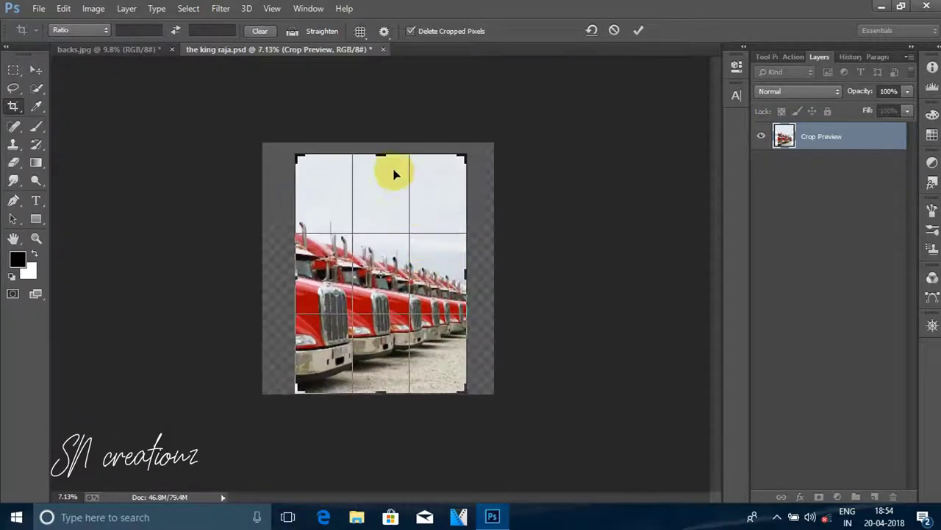
left_click_drag(380, 156, 379, 147)
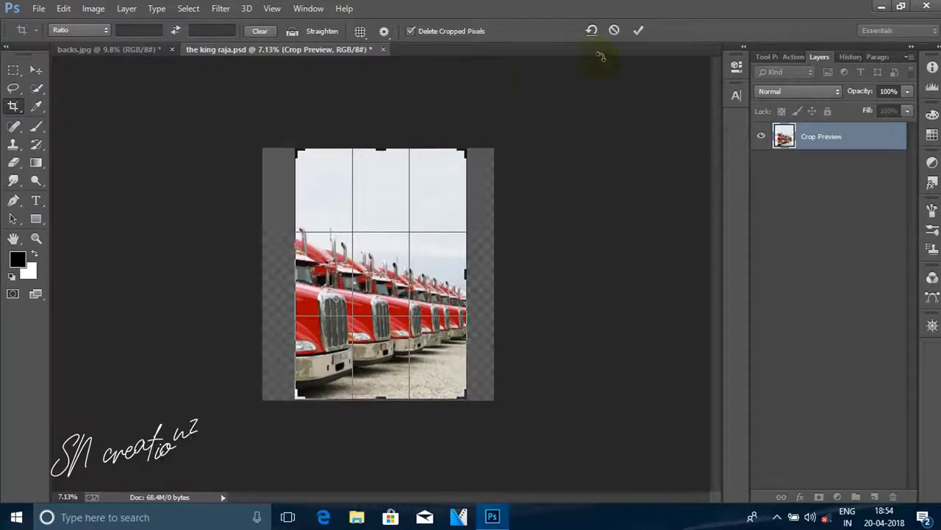
left_click(639, 30)
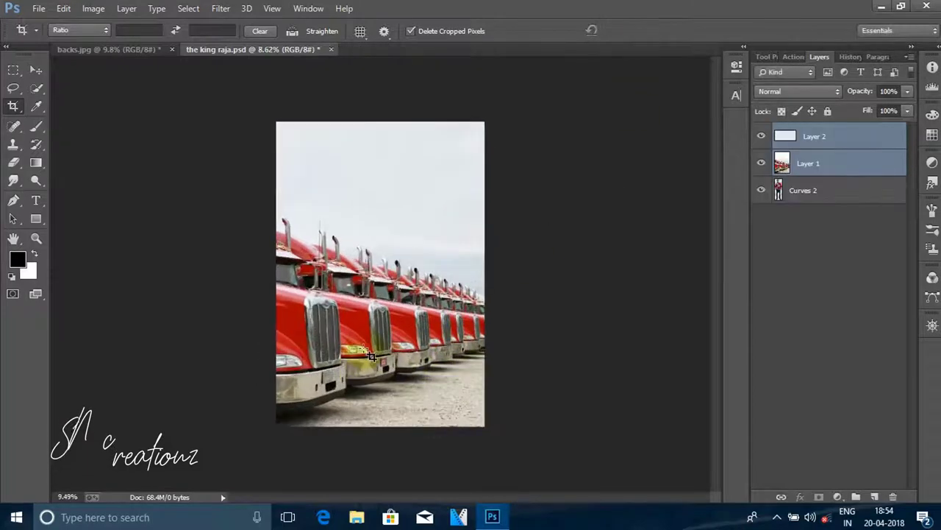
left_click(35, 69)
Step: Move the man's layer above the trucks, scale him to 159% and place him in front
left_click_drag(805, 191, 808, 135)
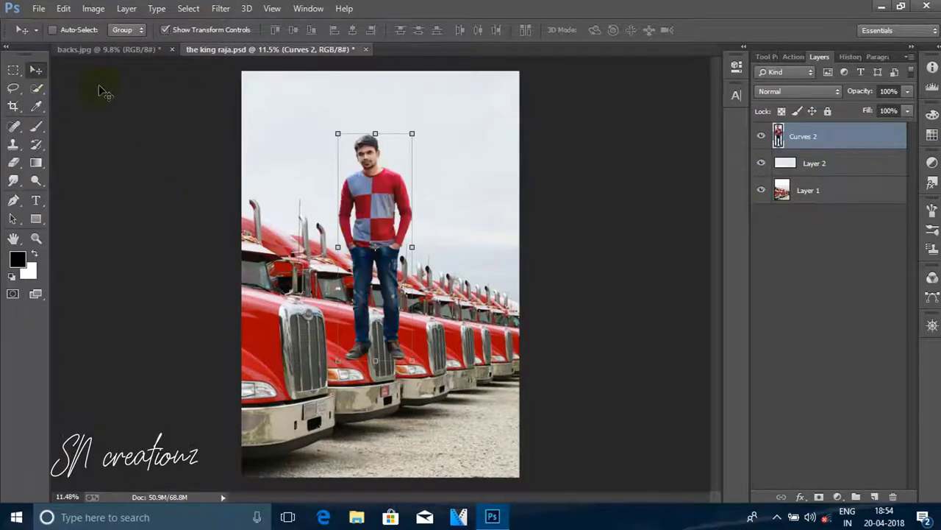
key("ctrl+t")
left_click_drag(388, 197, 393, 372)
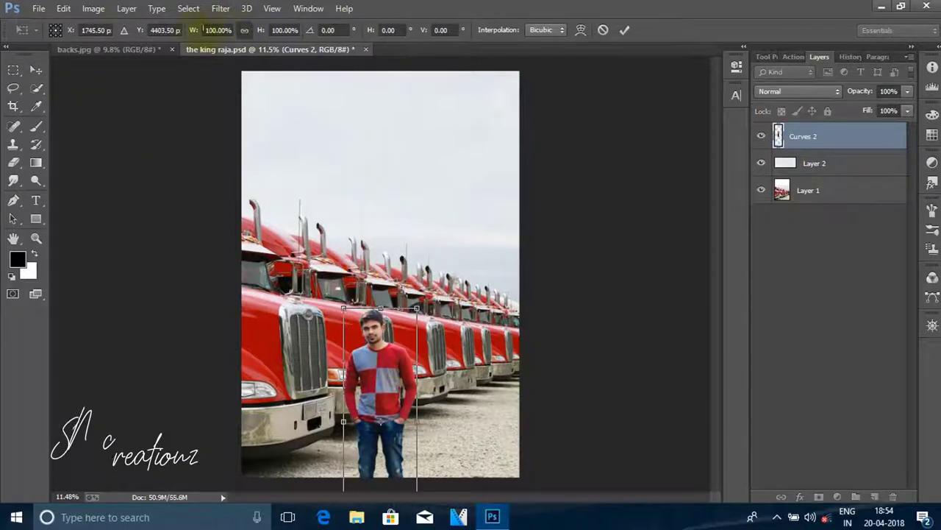
type("147")
key("Return")
type("163")
key("Return")
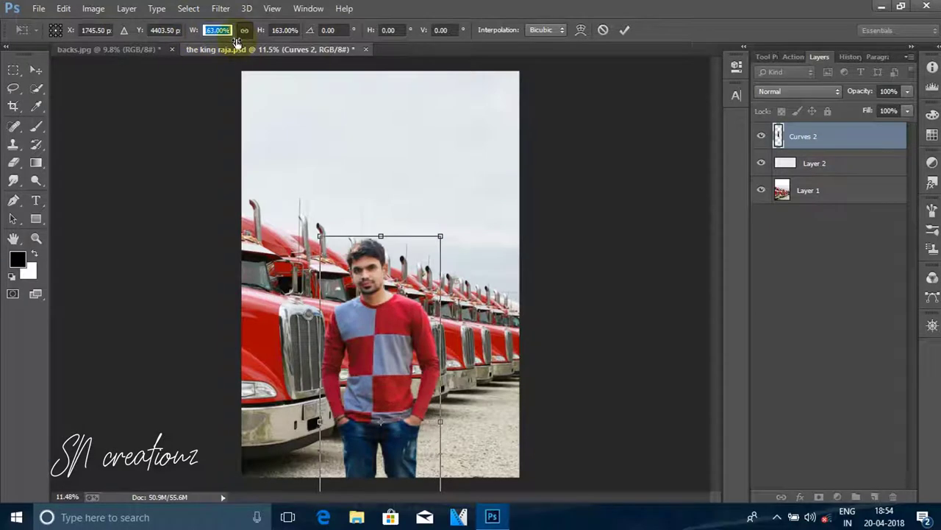
mouse_move(380, 409)
left_mouse_down()
mouse_move(380, 348)
mouse_move(394, 374)
left_mouse_up()
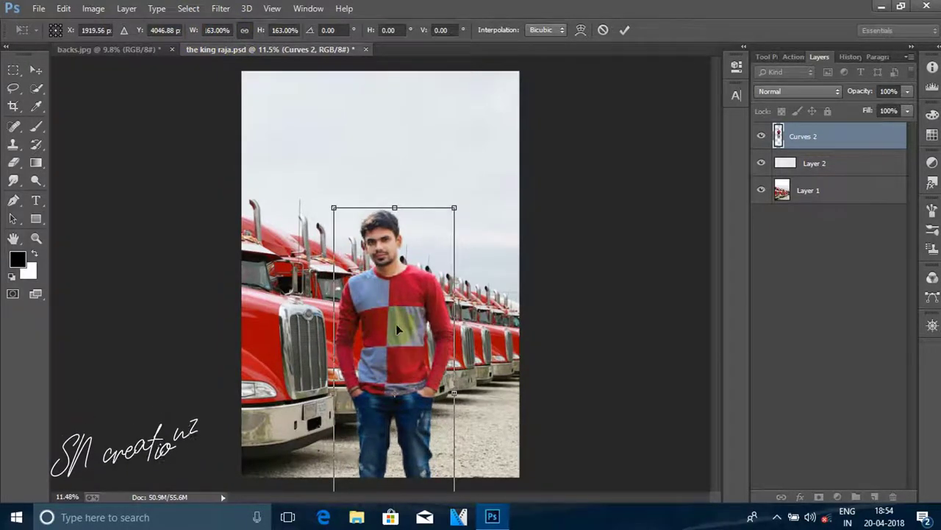
left_click_drag(397, 329, 391, 328)
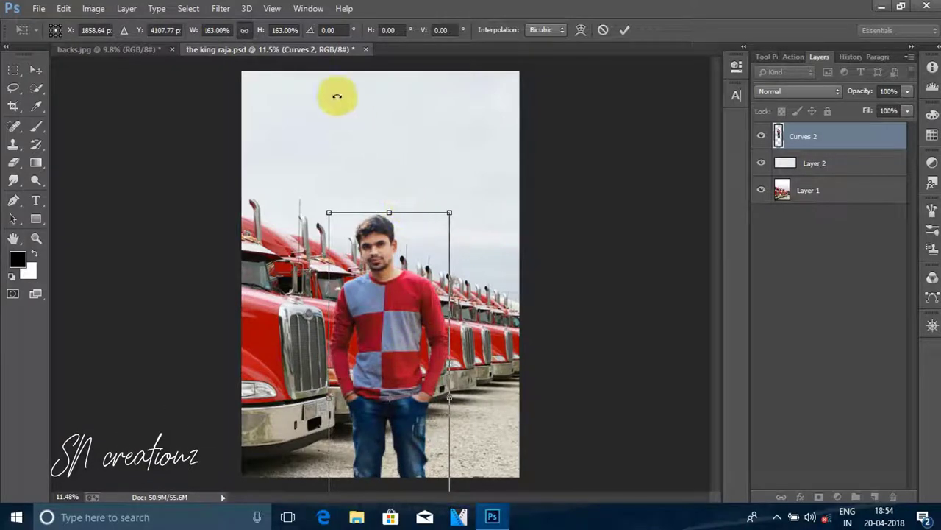
left_click_drag(192, 30, 180, 33)
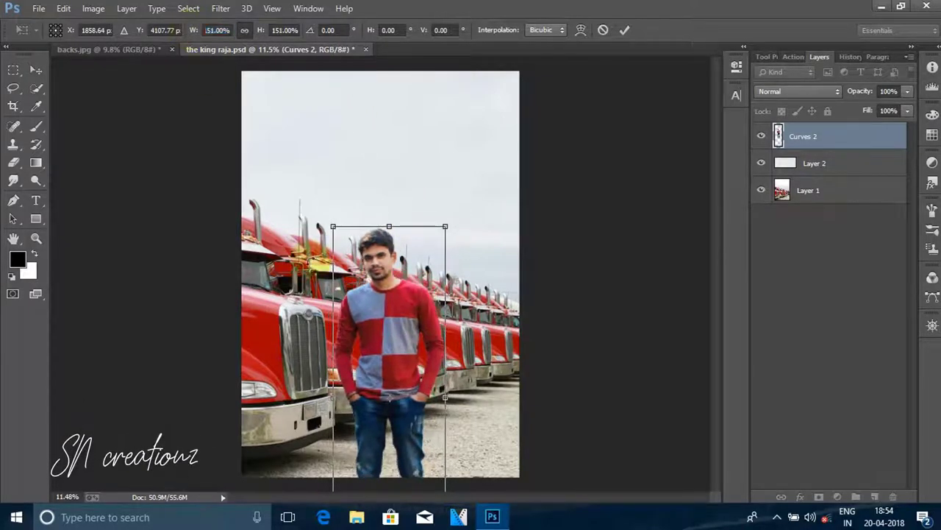
left_click_drag(418, 347, 415, 338)
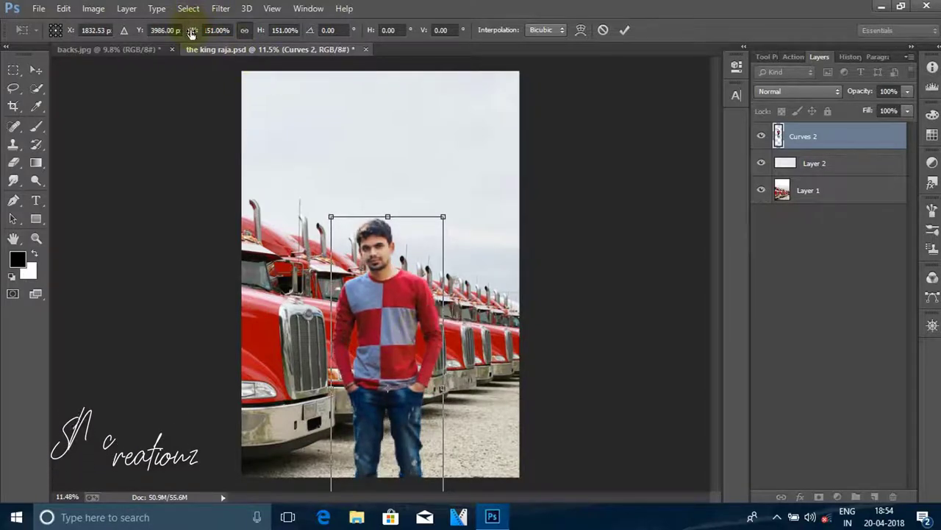
left_click_drag(191, 33, 197, 33)
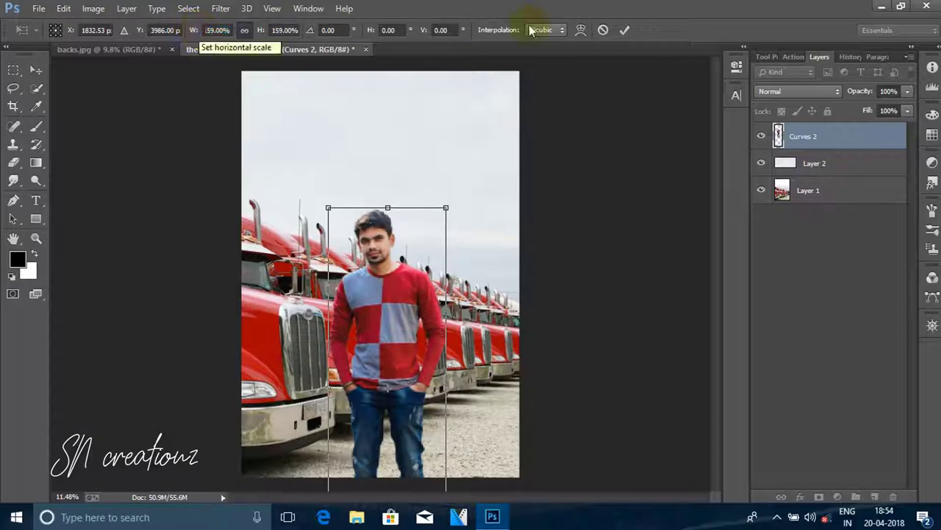
left_click(625, 29)
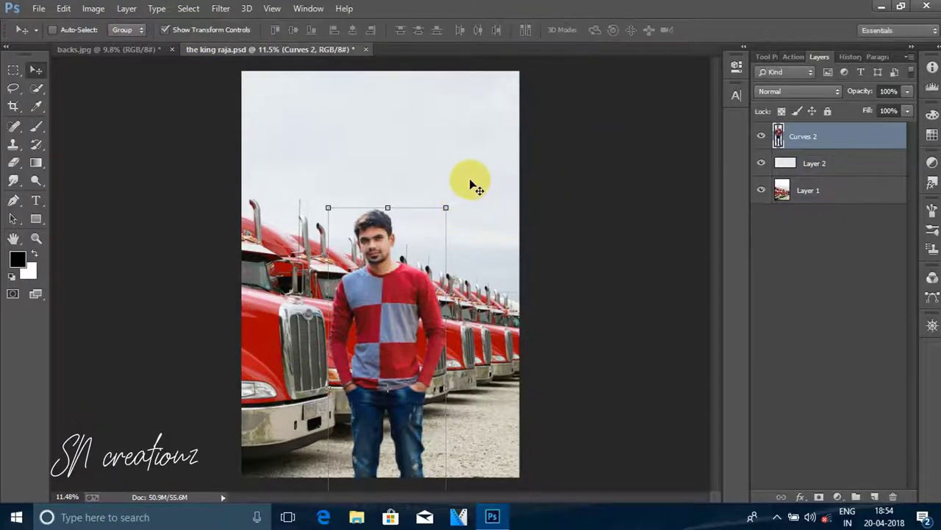
Step: Select the truck background layer (Layer 1) in the Layers panel
scroll(309, 232, "up", 2)
scroll(298, 245, "up", 2)
scroll(391, 240, "up", 1)
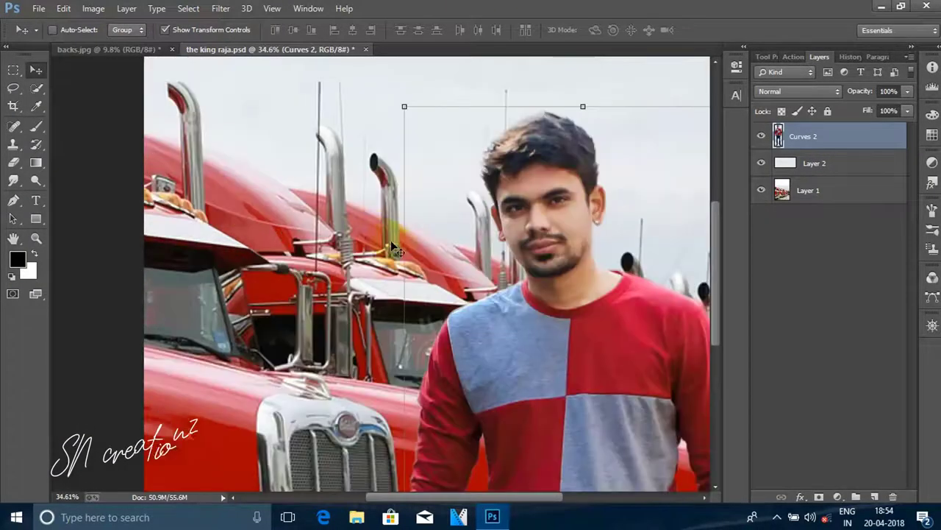
scroll(400, 248, "down", 3)
scroll(412, 313, "down", 2)
scroll(412, 313, "up", 1)
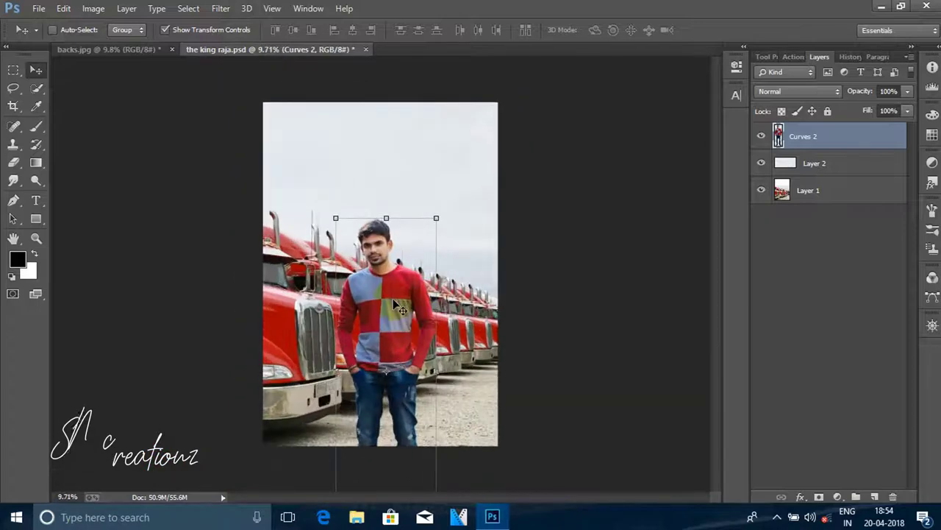
scroll(596, 359, "up", 1)
left_click(825, 280)
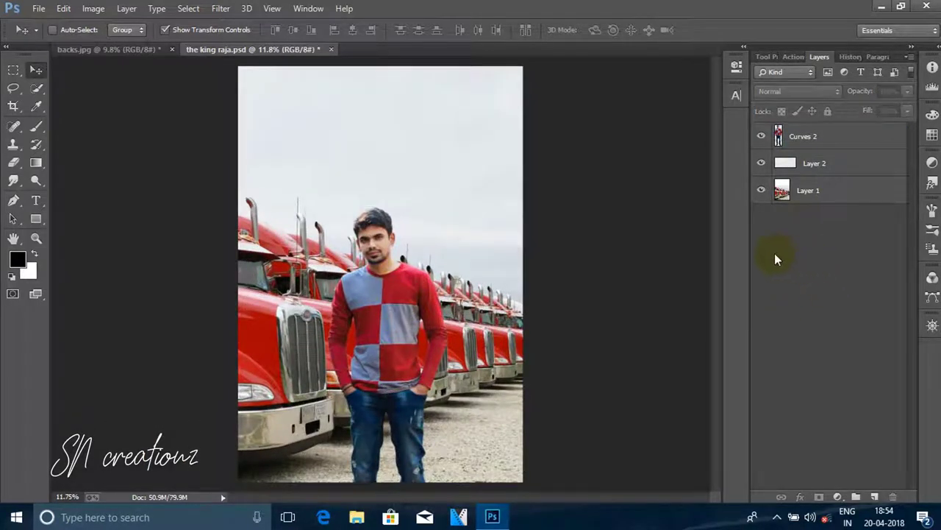
scroll(220, 231, "up", 1)
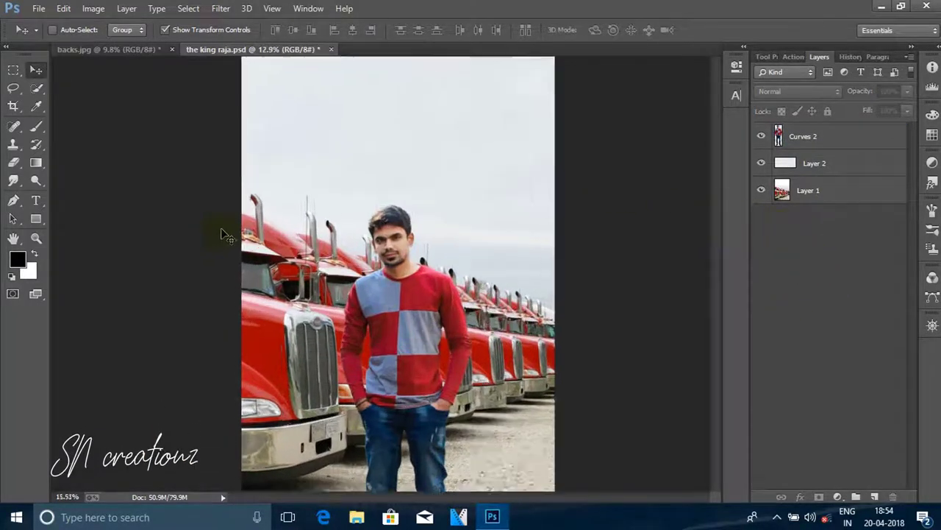
scroll(279, 183, "up", 2)
scroll(282, 184, "up", 1)
scroll(281, 184, "up", 1)
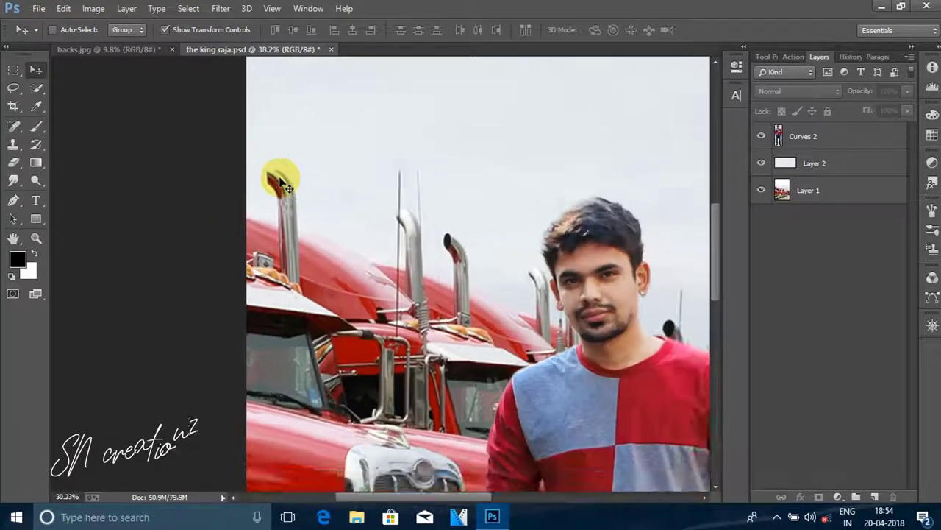
scroll(280, 179, "up", 1)
scroll(281, 179, "up", 1)
left_click(793, 190)
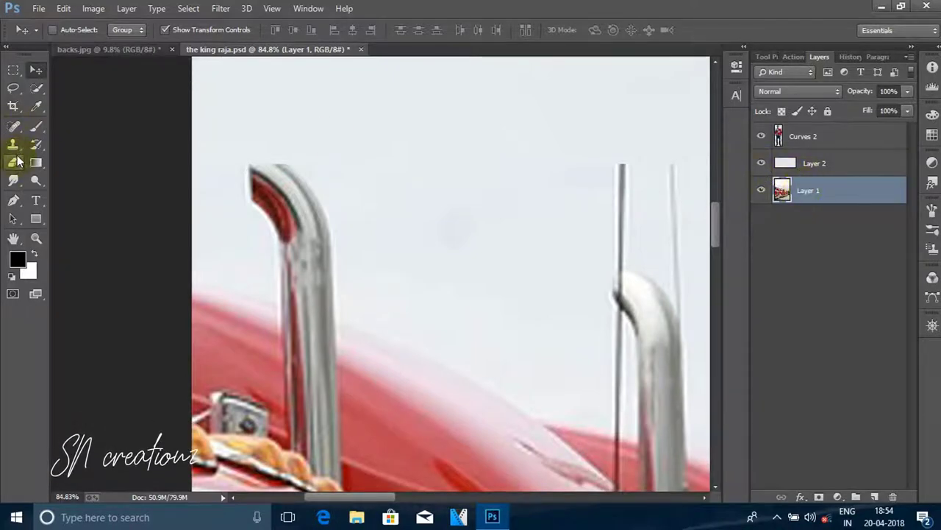
Step: Spot-heal the top of the leftmost exhaust pipe with a smaller, size-25 brush
left_click(14, 127)
left_click_drag(252, 165, 236, 177)
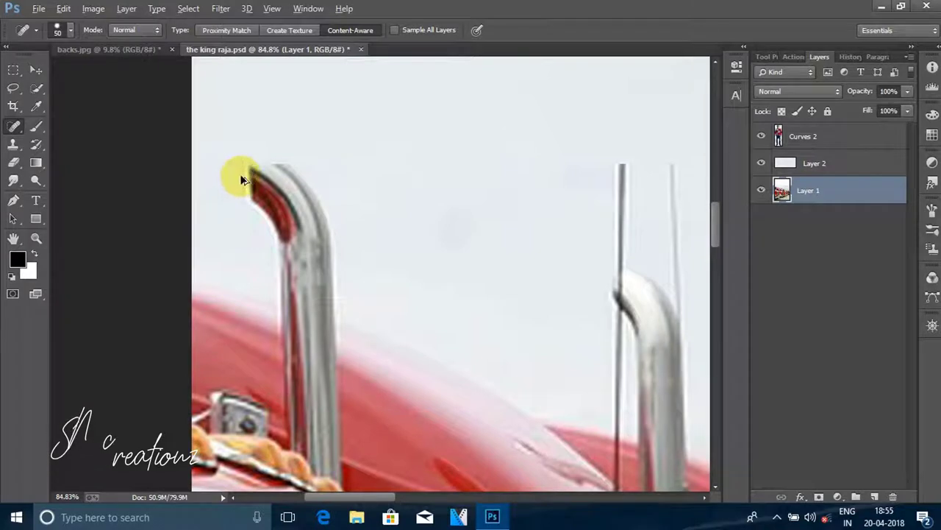
key("alt+period")
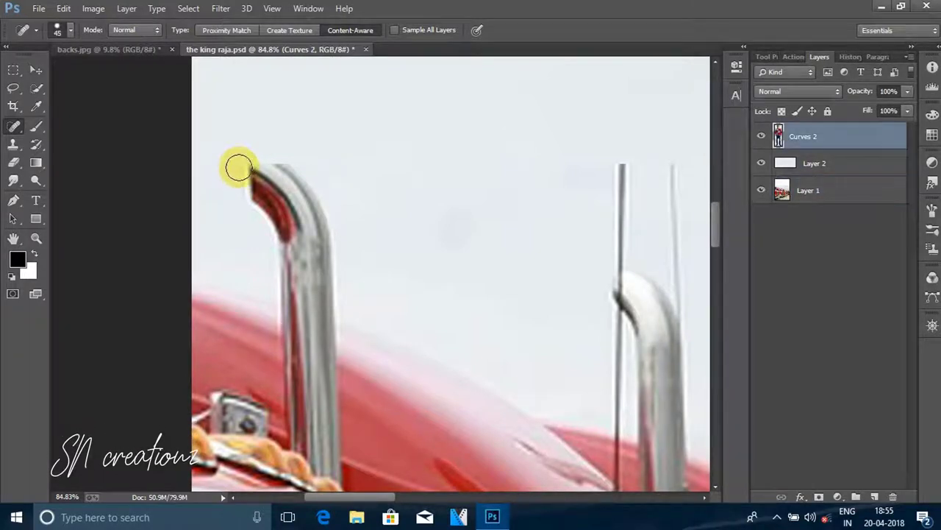
key("bracketleft")
left_click(785, 190)
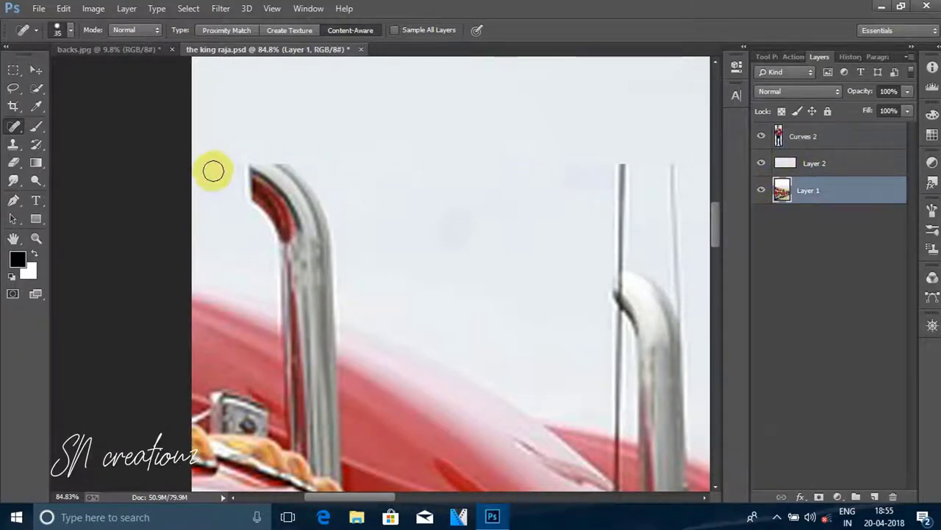
key("bracketleft")
mouse_move(248, 168)
left_mouse_down()
mouse_move(243, 196)
mouse_move(308, 169)
left_mouse_up()
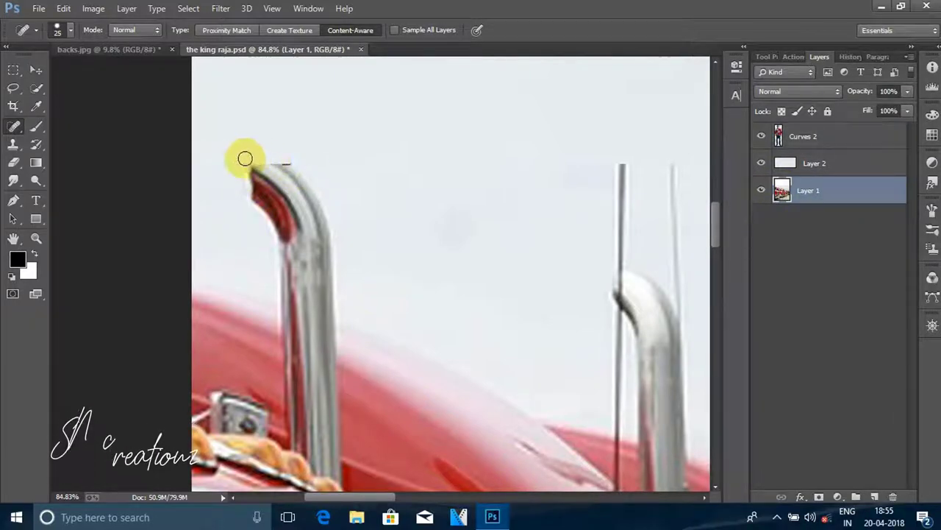
left_click_drag(245, 159, 225, 211)
scroll(252, 221, "down", 3)
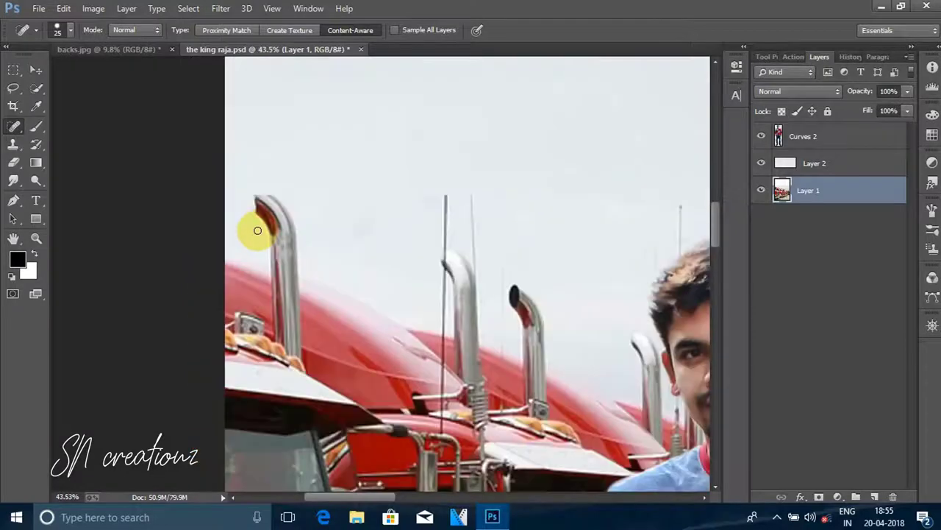
scroll(257, 230, "down", 2)
scroll(260, 210, "down", 2)
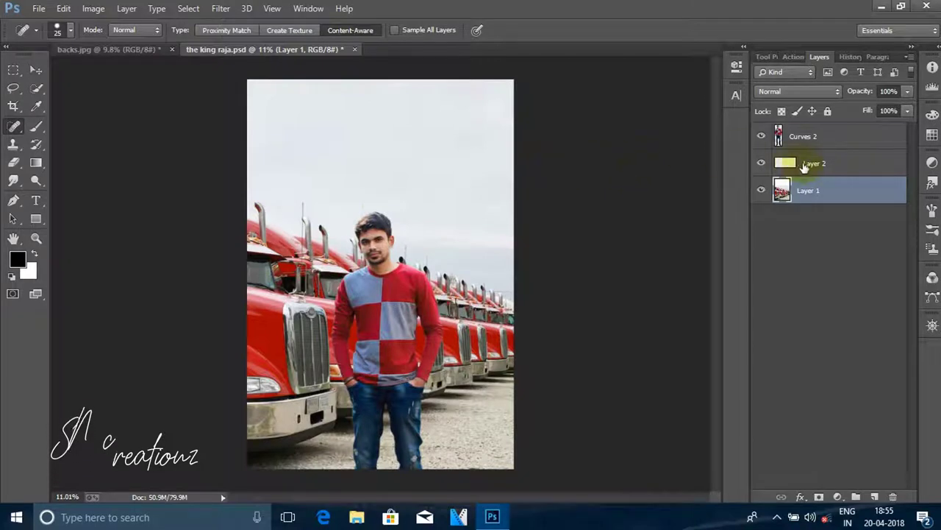
mouse_move(805, 168)
left_mouse_down()
mouse_move(820, 197)
mouse_move(784, 155)
left_mouse_up()
left_click(343, 202)
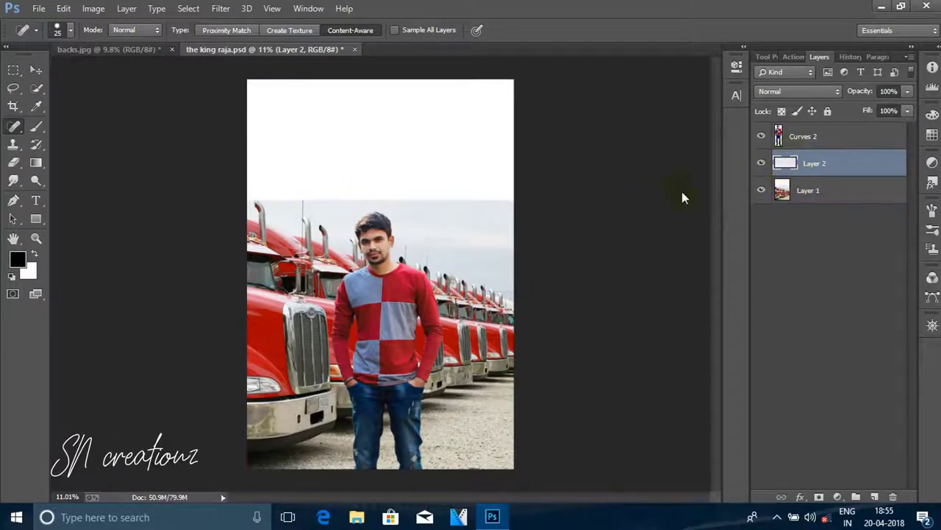
left_click_drag(299, 181, 356, 209)
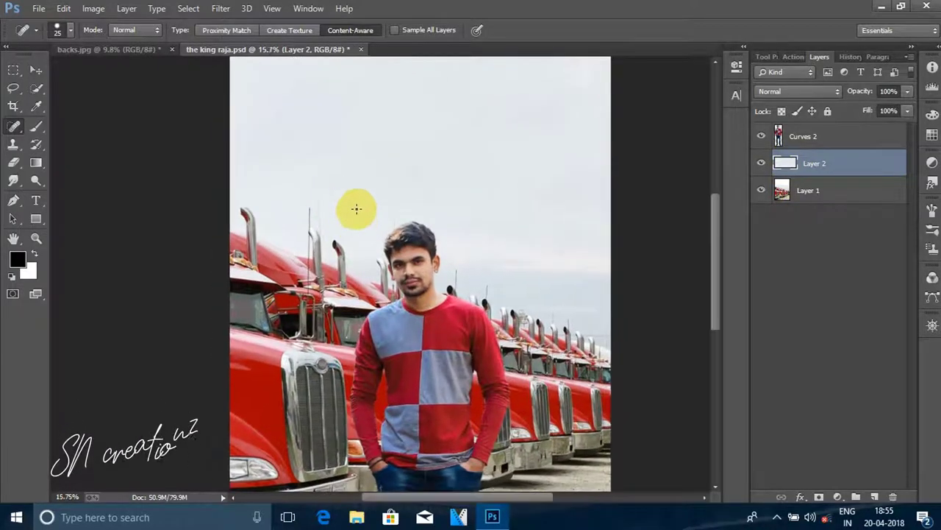
scroll(309, 199, "down", 3)
scroll(309, 200, "up", 2)
left_click(35, 69)
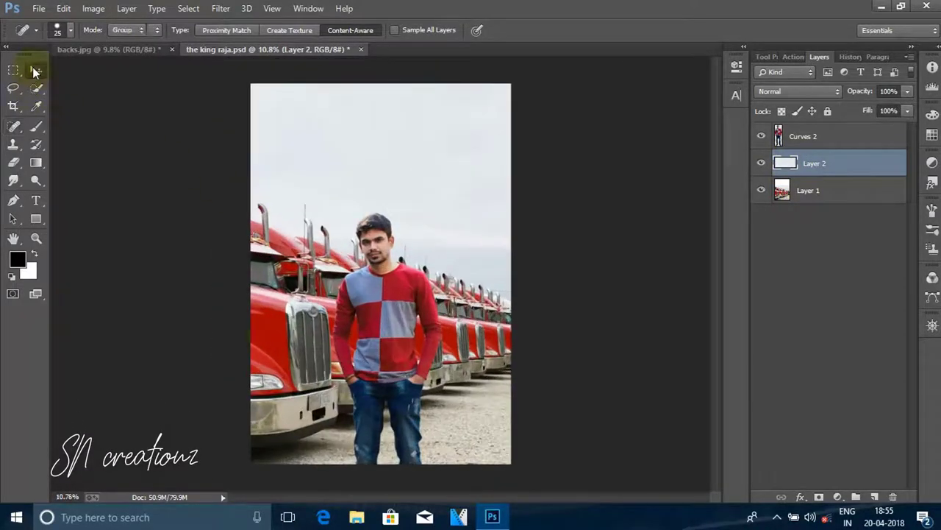
left_click(848, 340)
Step: Add a Color Lookup layer graded with DropBlues.3DL at 85% opacity
left_click(838, 496)
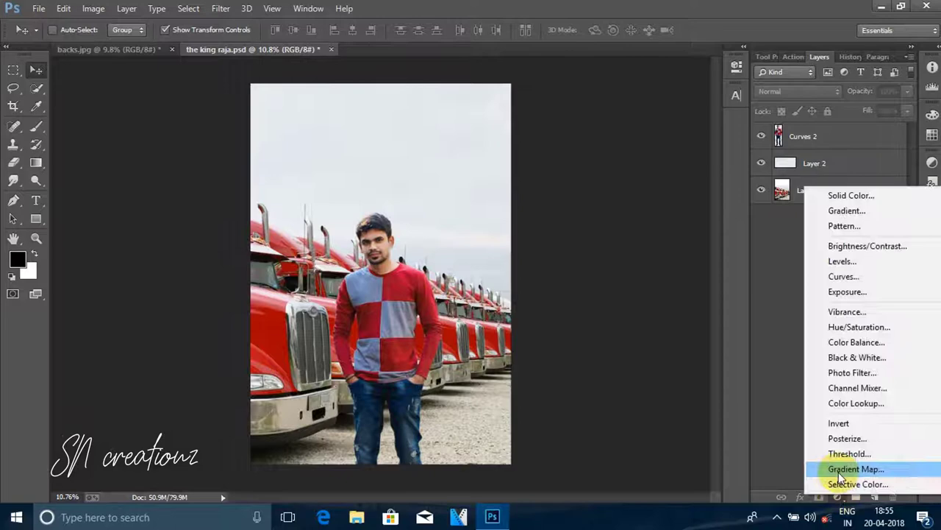
left_click(848, 404)
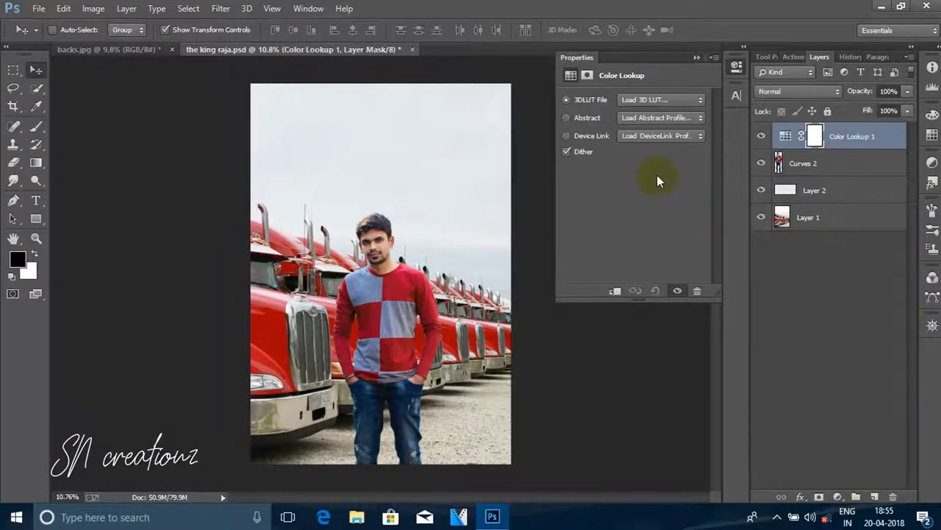
left_click(661, 100)
left_click(651, 147)
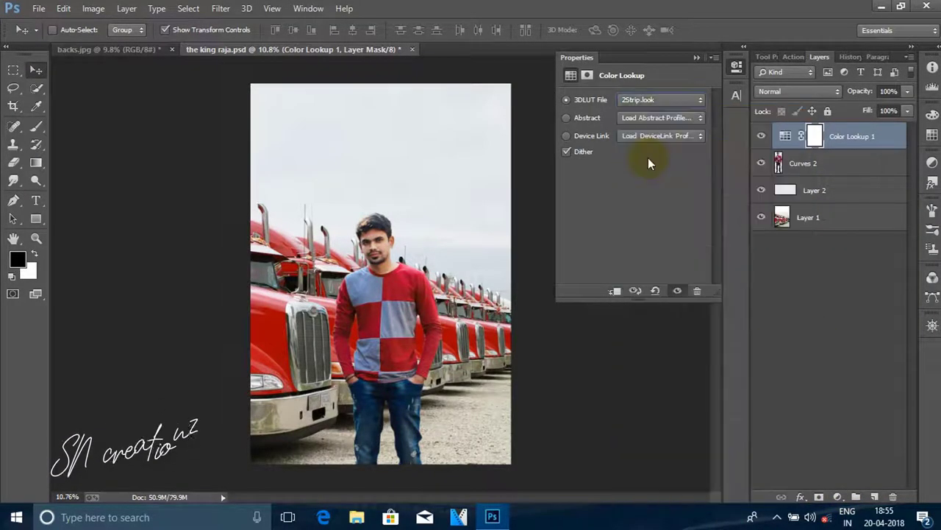
key("Down")
key("Down")
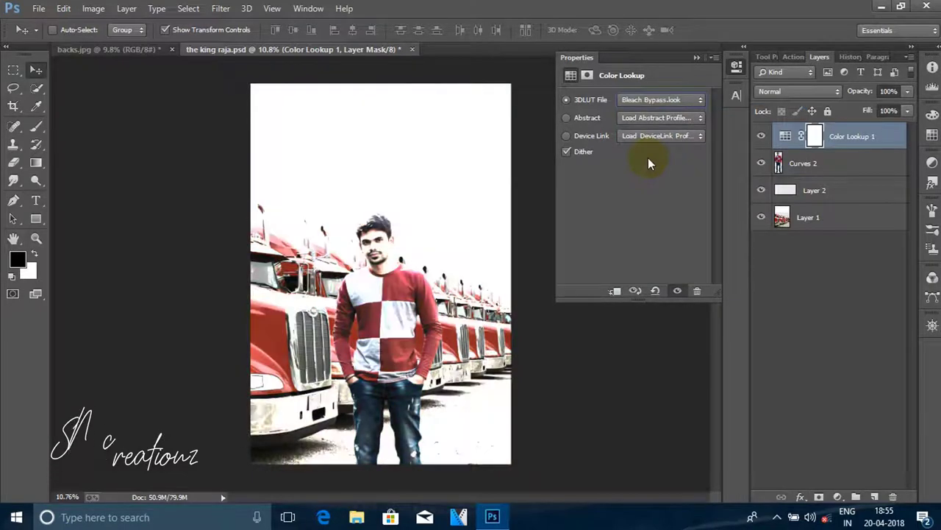
key("Down")
key("Down")
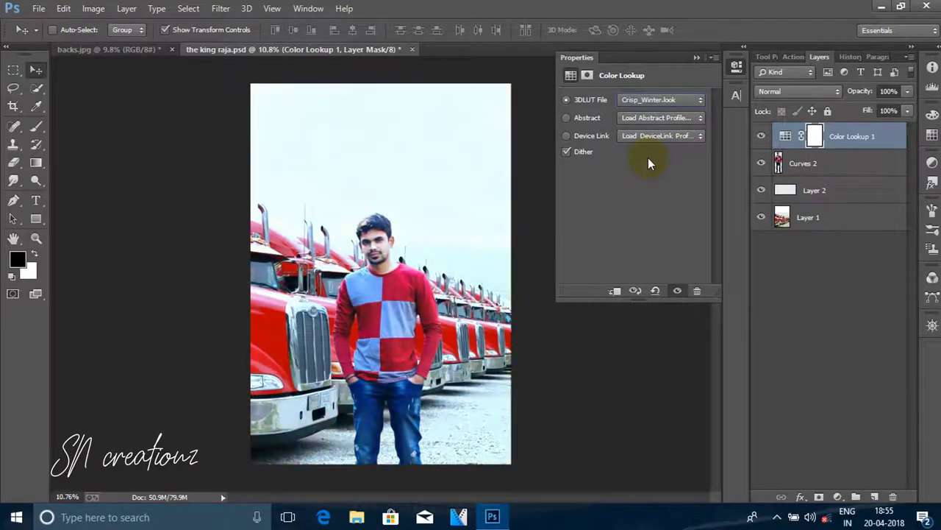
key("Down")
key("Down")
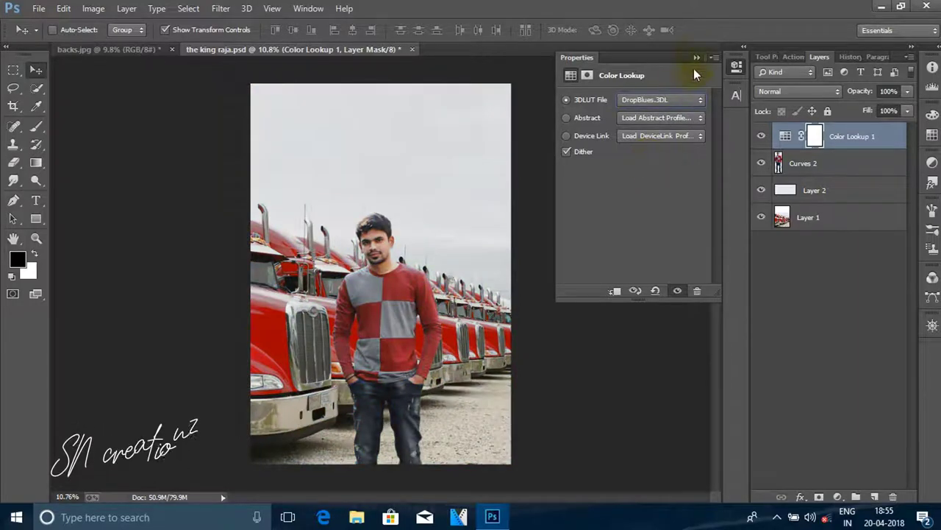
left_click(736, 66)
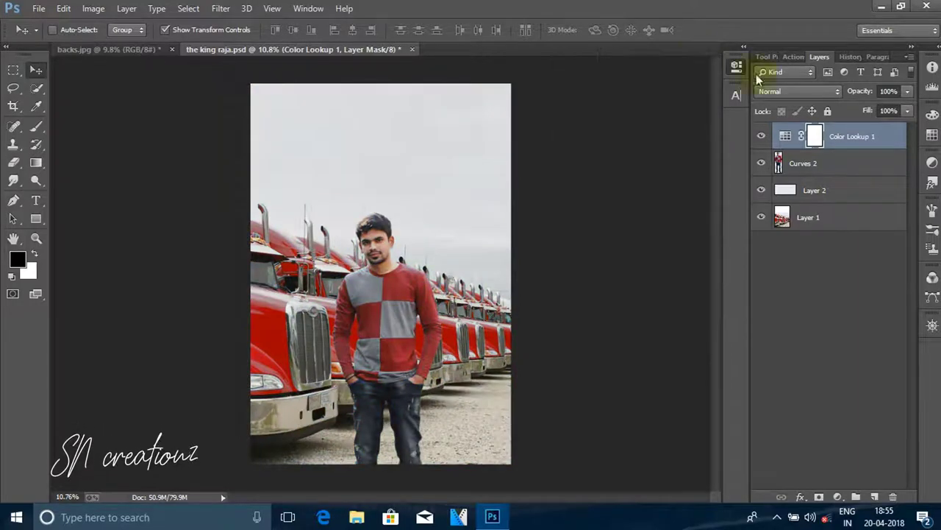
left_click(846, 353)
left_click(837, 496)
Step: Add Color Lookup 2, try several Fuji LUTs, and apply Fuji ETERNA 250D Kodak 2395
left_click(846, 404)
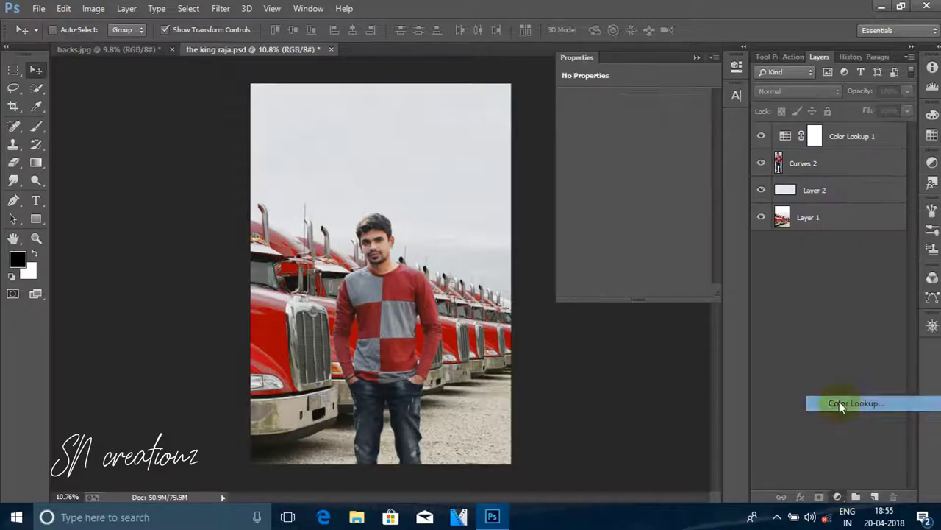
left_click(662, 99)
left_click(647, 326)
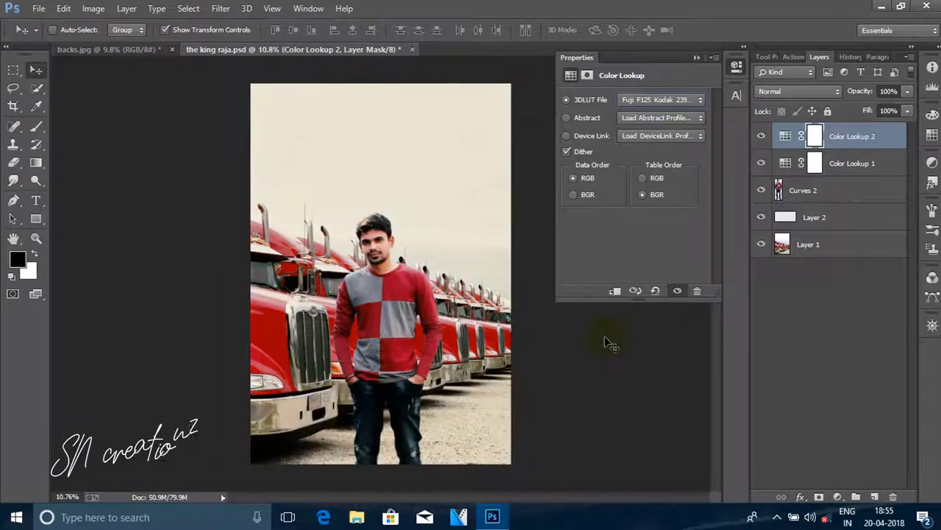
key("Down")
key("Down")
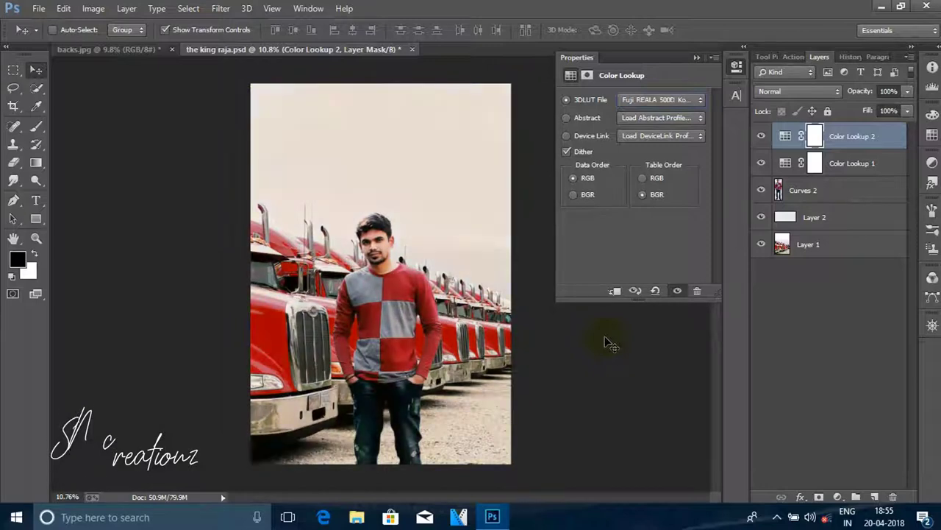
key("Down")
key("Down")
key("Down")
key("Down")
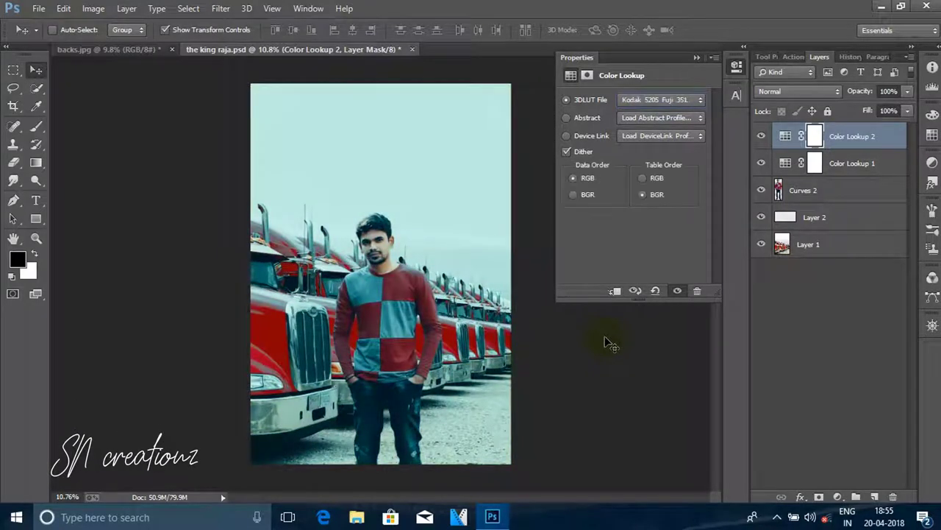
key("Up")
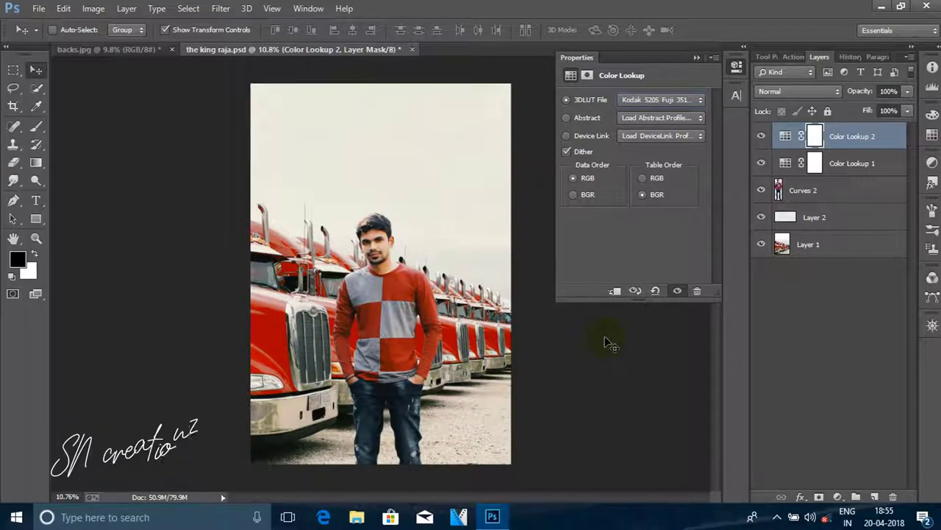
key("Up")
key("Up")
key("Up")
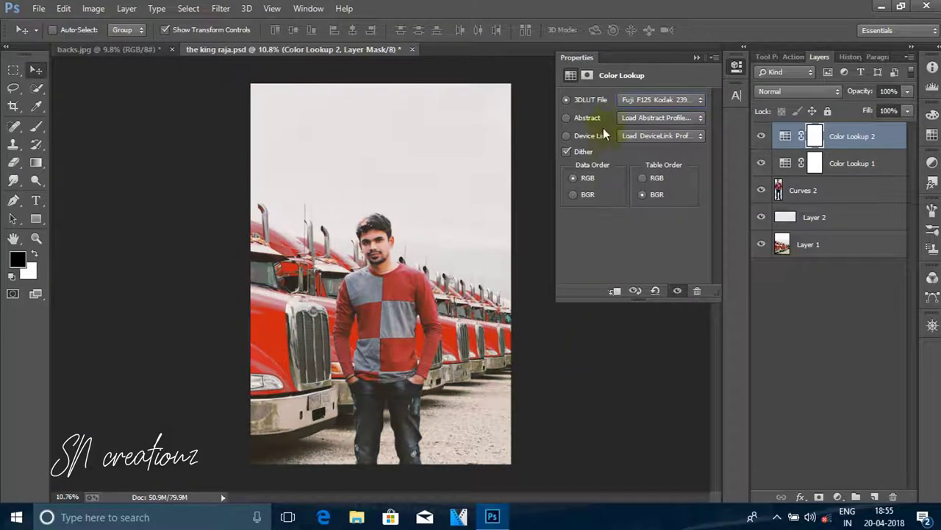
left_click(642, 100)
left_click(692, 194)
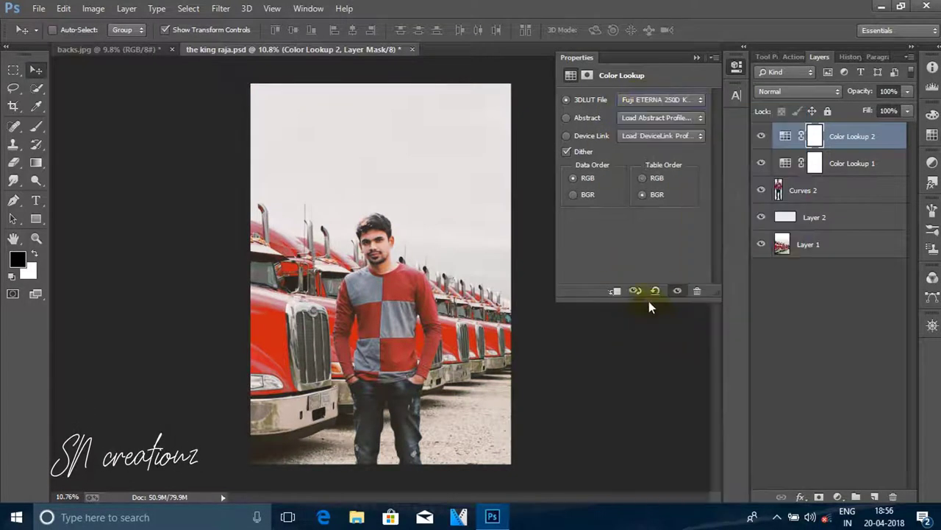
left_click(697, 57)
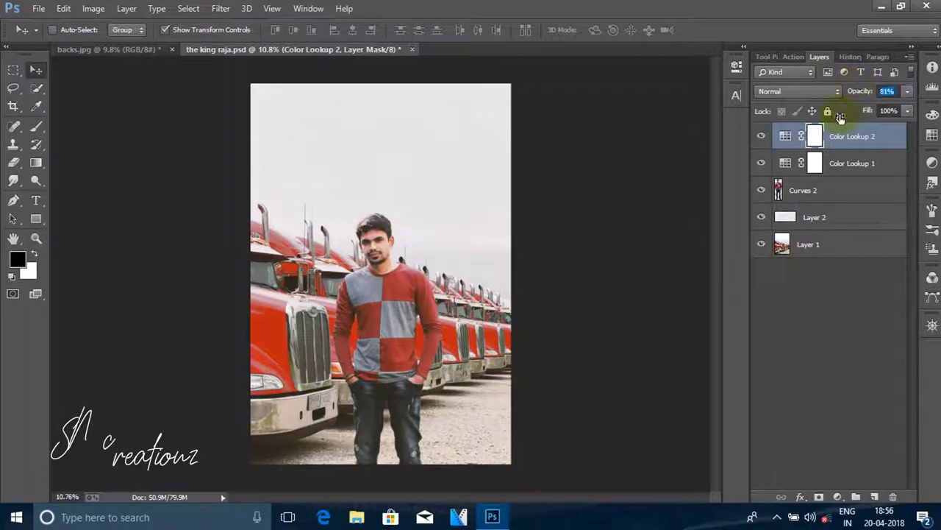
left_click(851, 459)
left_click(837, 497)
Step: Add Color Lookup 3, compare several film LUTs, and apply Kodak 5205 Fuji 3510
left_click(838, 405)
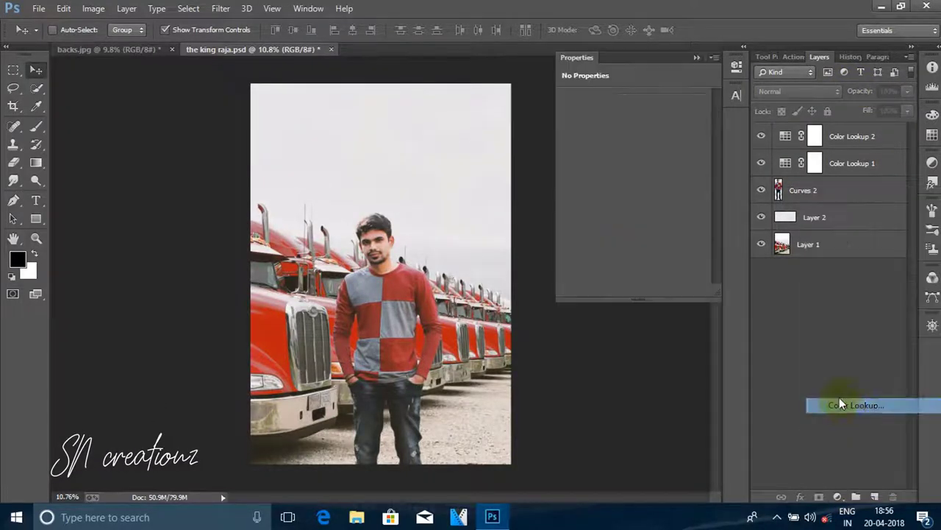
left_click(646, 100)
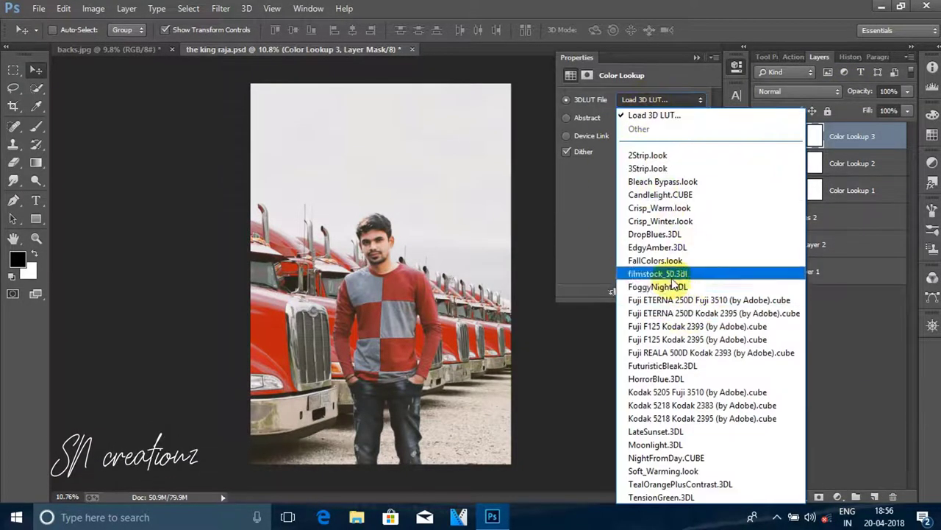
left_click(660, 392)
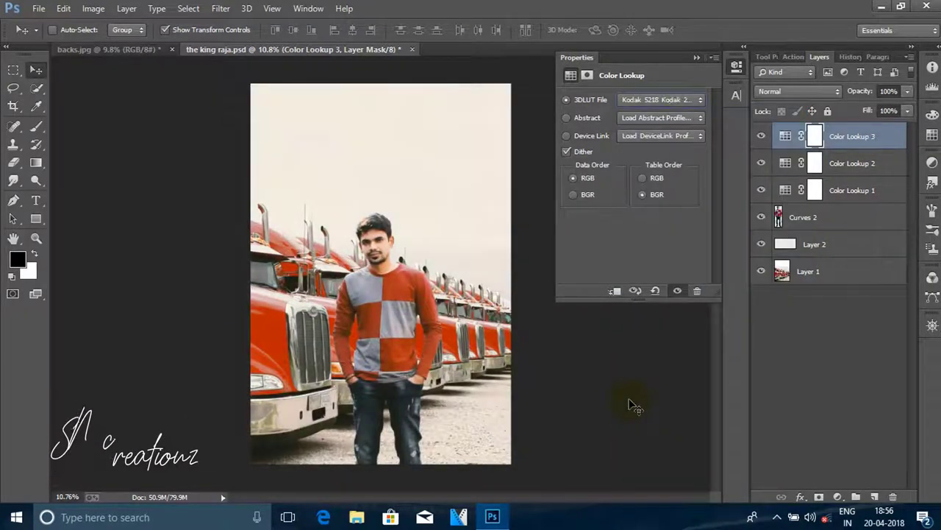
key("Down")
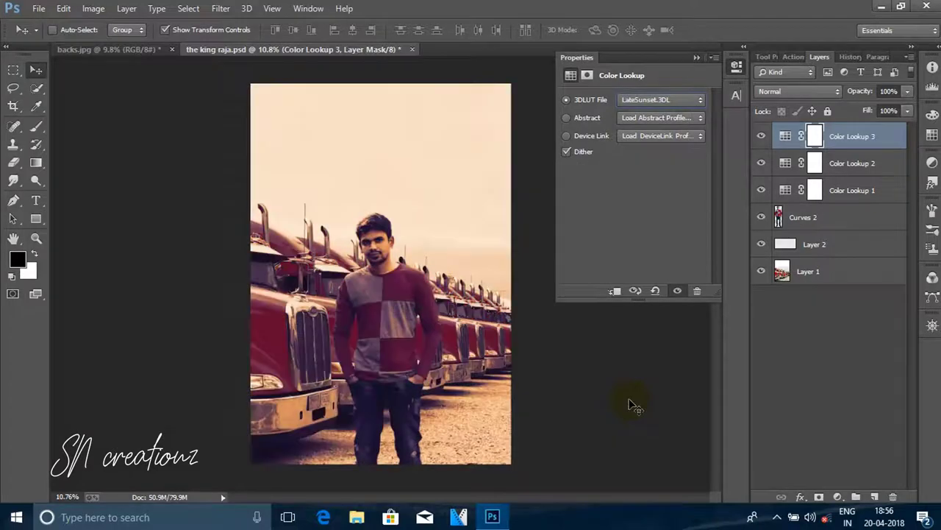
key("Up")
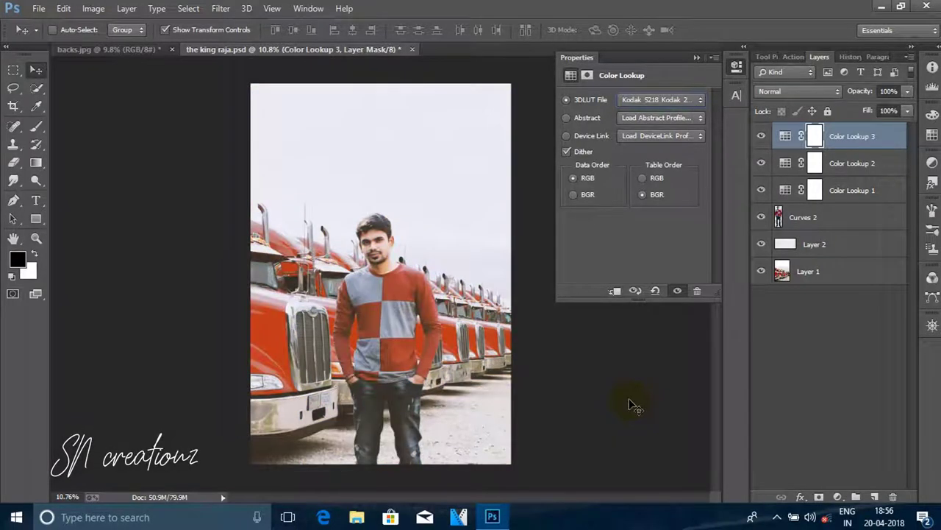
key("Down")
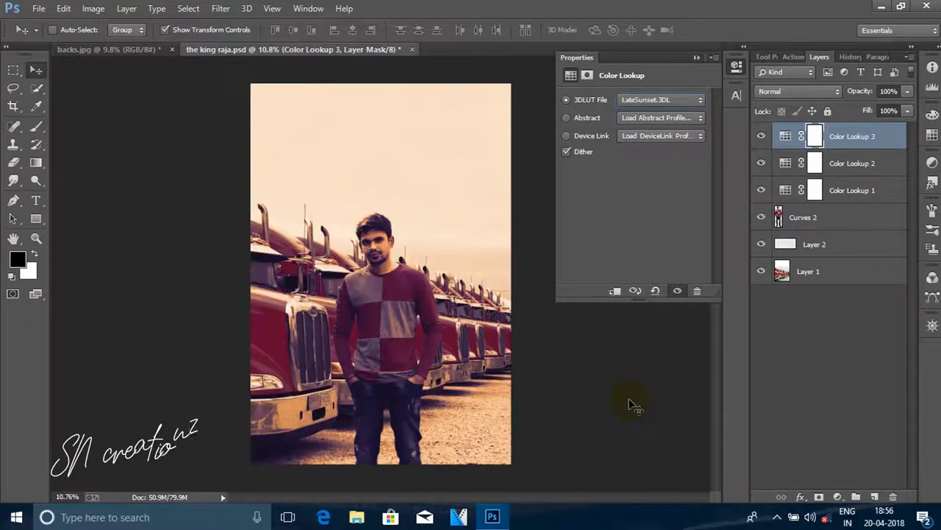
key("Down")
key("Down")
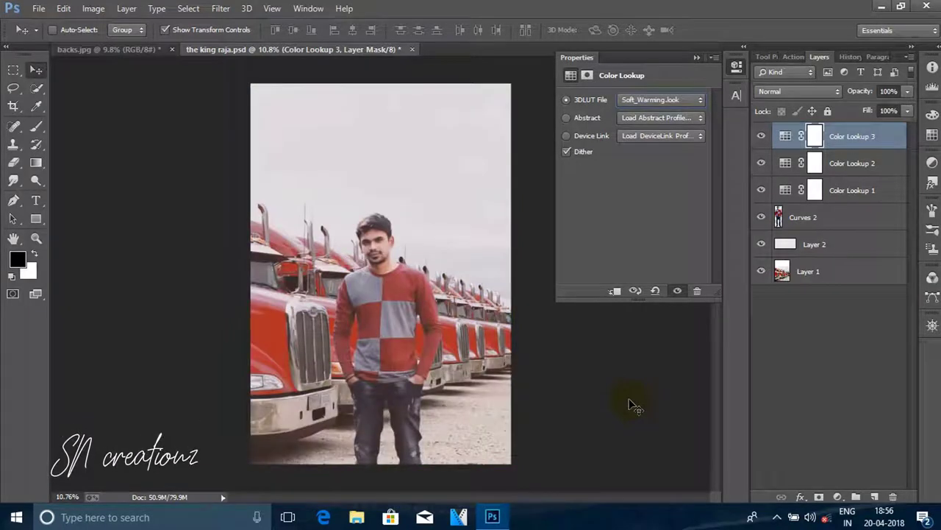
key("Down")
key("Down")
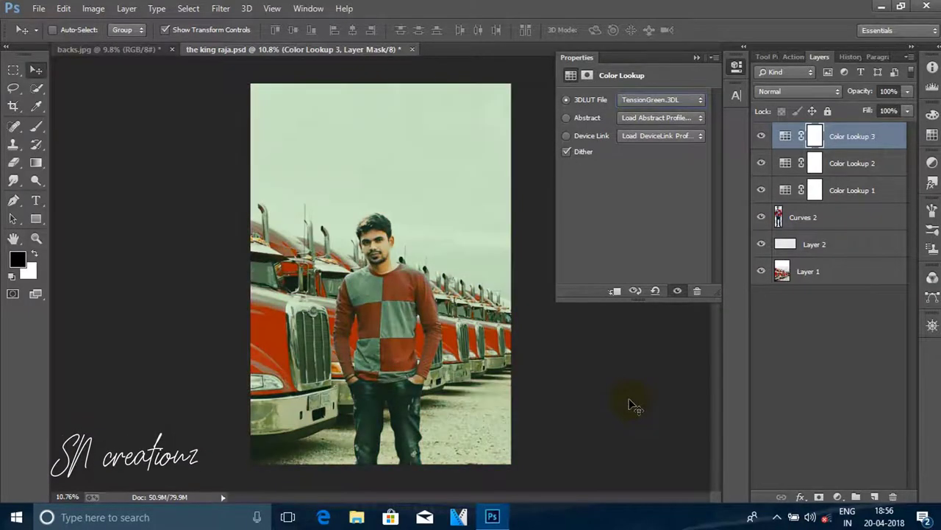
left_click(645, 99)
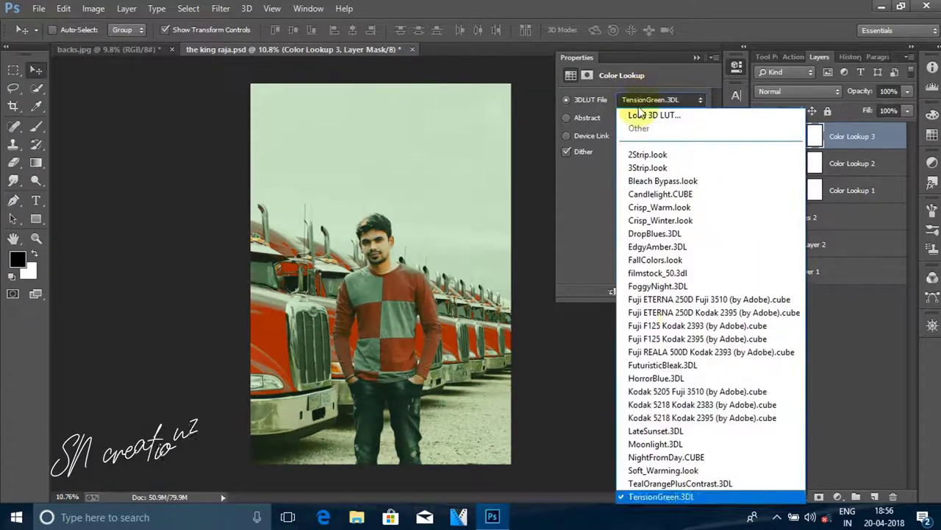
left_click(645, 392)
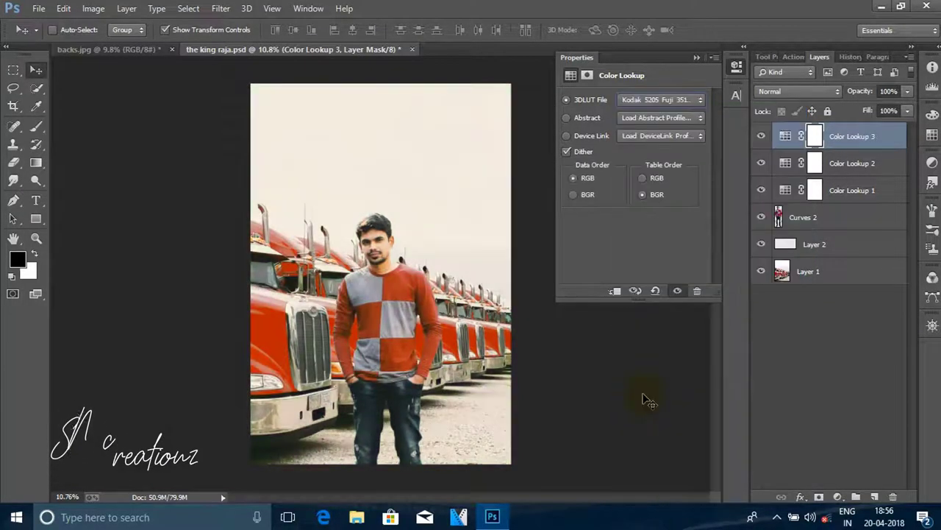
left_click(696, 57)
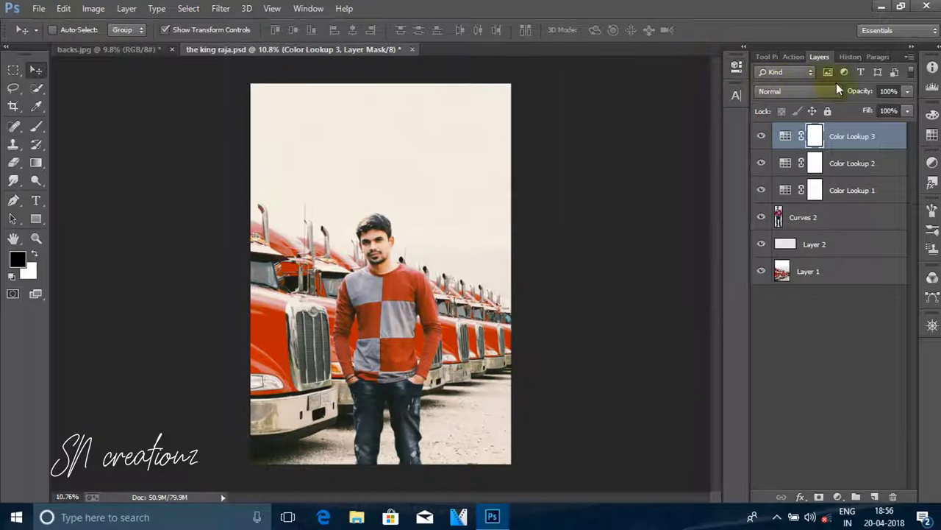
Step: Remove Color Lookup 3 and stamp all visible layers into a new Layer 3
mouse_move(864, 93)
left_mouse_down()
mouse_move(840, 98)
mouse_move(844, 180)
left_mouse_up()
key("Delete")
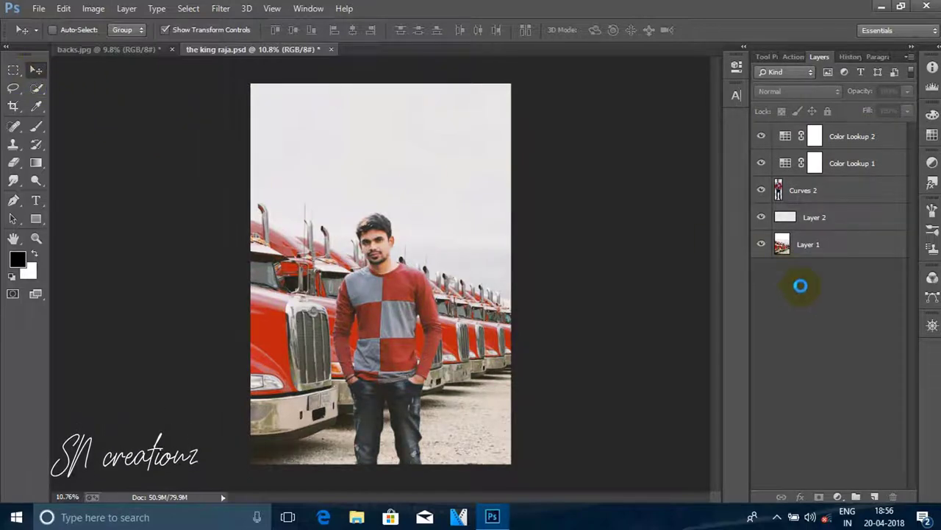
key("ctrl+shift+alt+e")
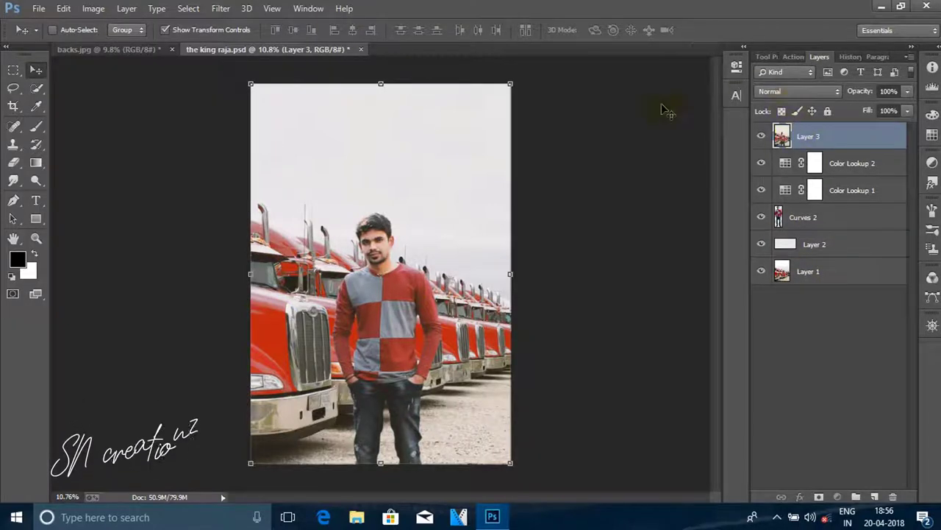
Step: Open the Camera Raw Filter on the stamped Layer 3
left_click(228, 8)
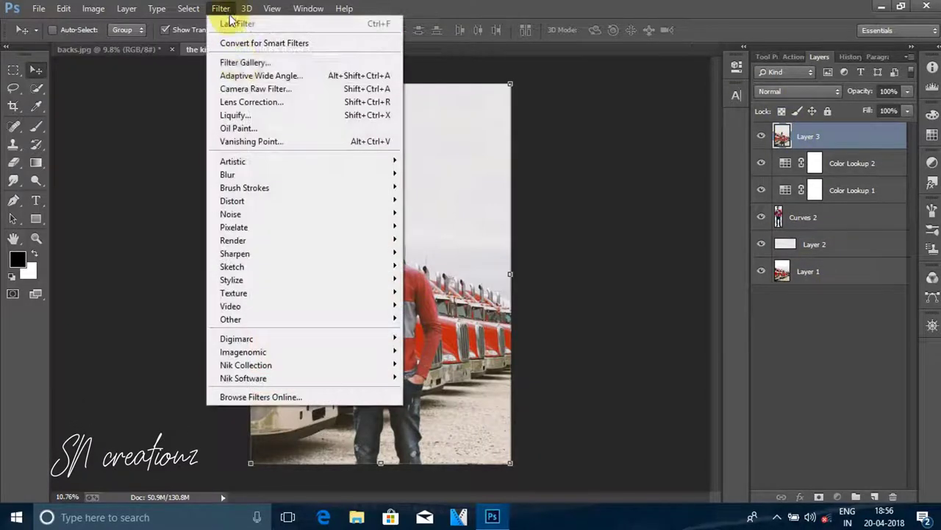
left_click(242, 88)
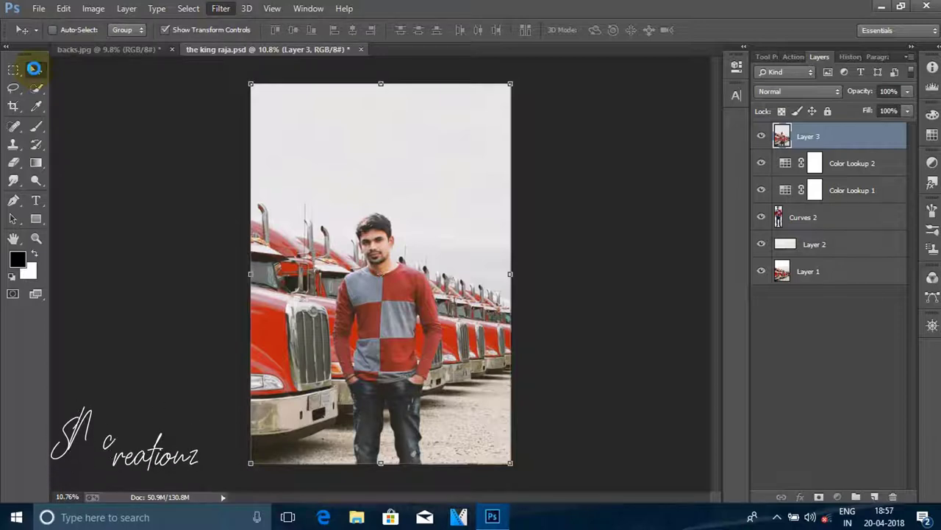
key("ctrl+shift+a")
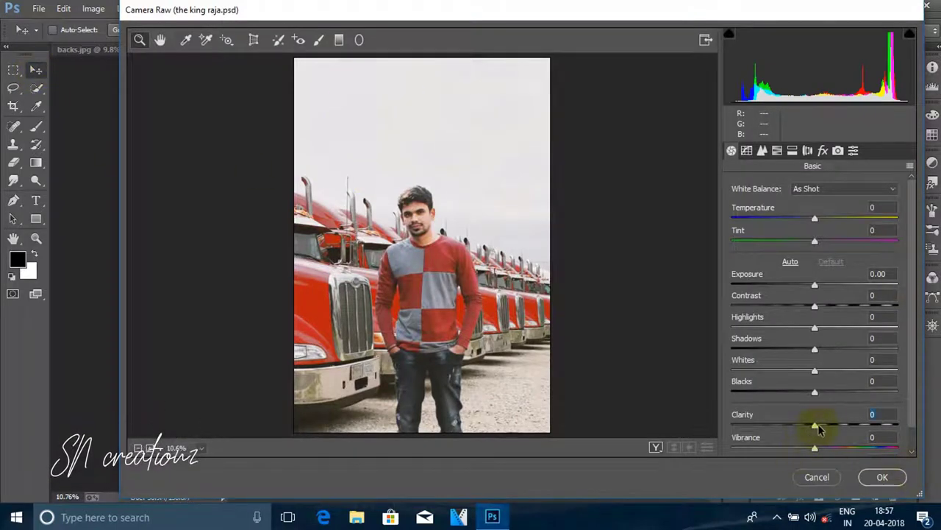
Step: Set Clarity +57, Temperature +4 and Blacks +10, and add Sharpening of 12
mouse_move(838, 427)
left_mouse_down()
mouse_move(861, 423)
mouse_move(853, 427)
left_mouse_up()
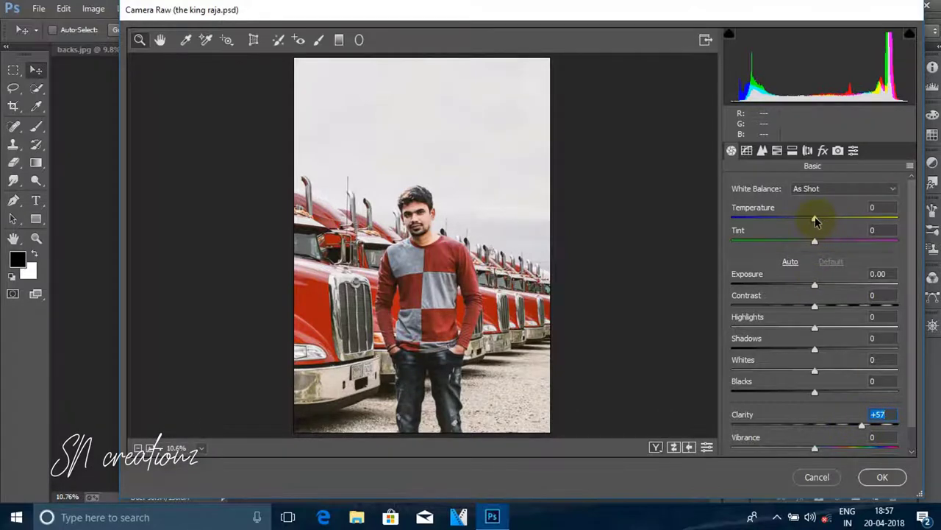
left_click_drag(815, 220, 819, 220)
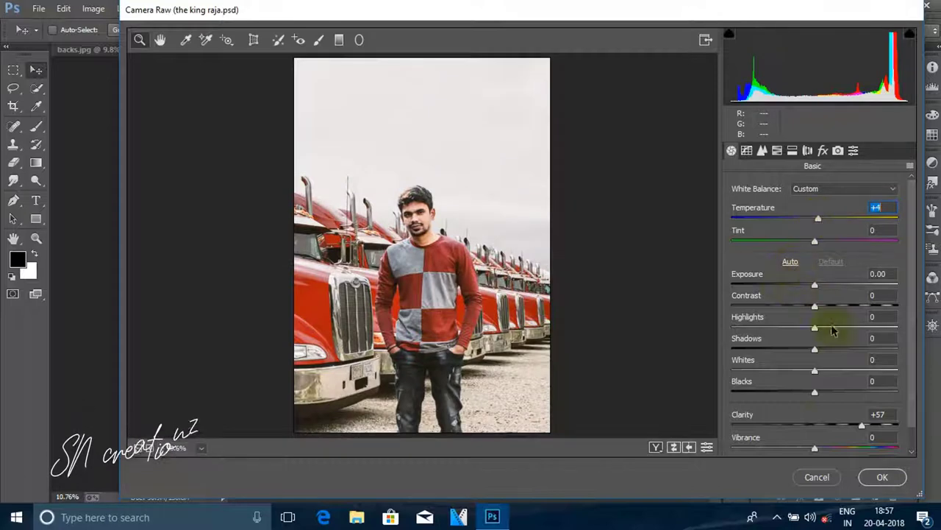
left_click_drag(815, 392, 824, 391)
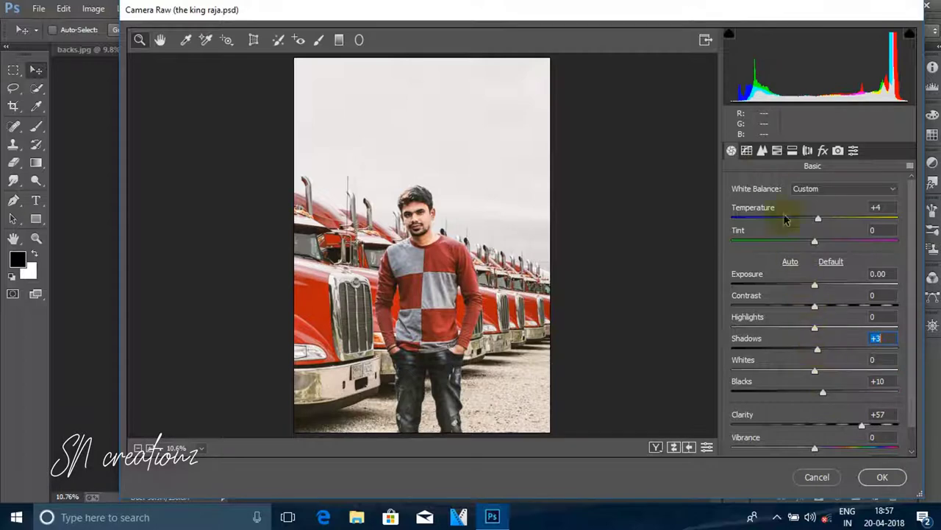
left_click(762, 150)
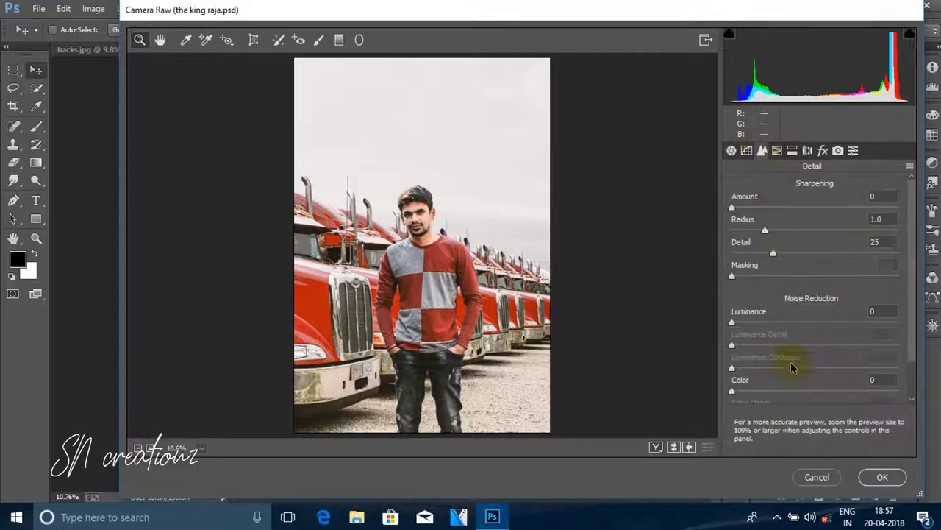
left_click_drag(732, 206, 745, 207)
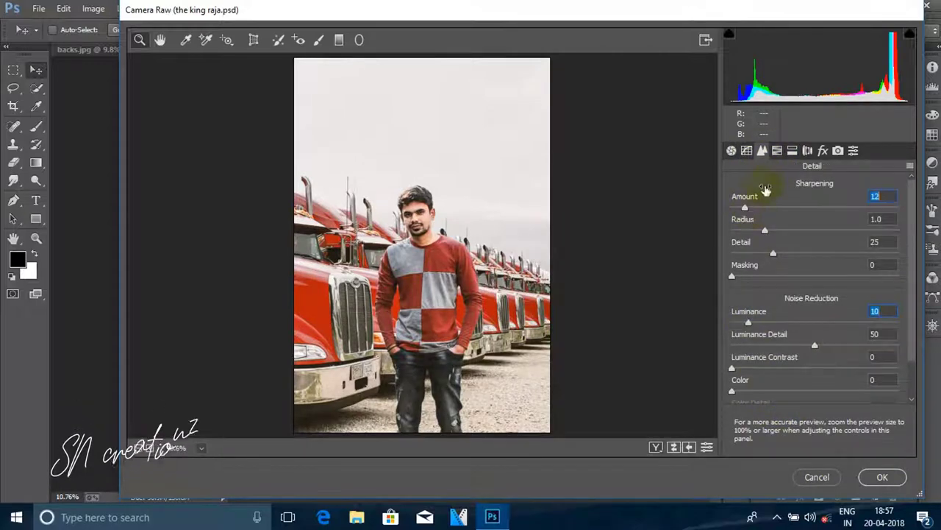
left_click(776, 151)
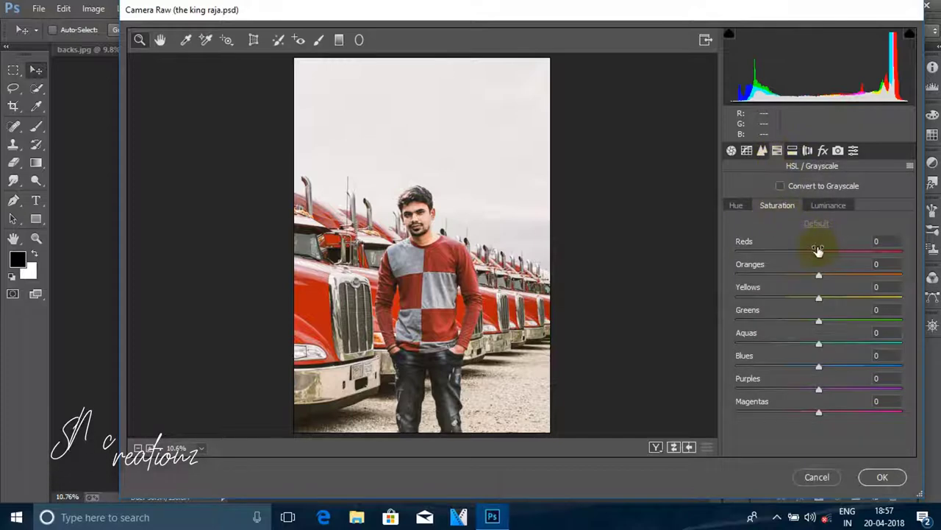
Step: Saturate and darken the reds, darken the blues, and add a -18 post-crop vignette
mouse_move(818, 250)
left_mouse_down()
mouse_move(868, 254)
mouse_move(794, 255)
mouse_move(815, 254)
left_mouse_up()
left_click(829, 205)
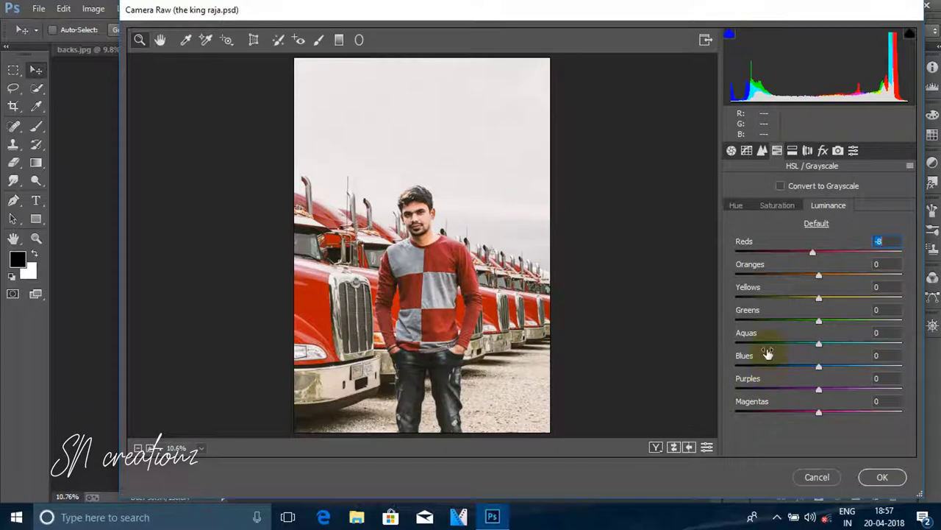
mouse_move(818, 366)
left_mouse_down()
mouse_move(829, 368)
mouse_move(824, 343)
left_mouse_up()
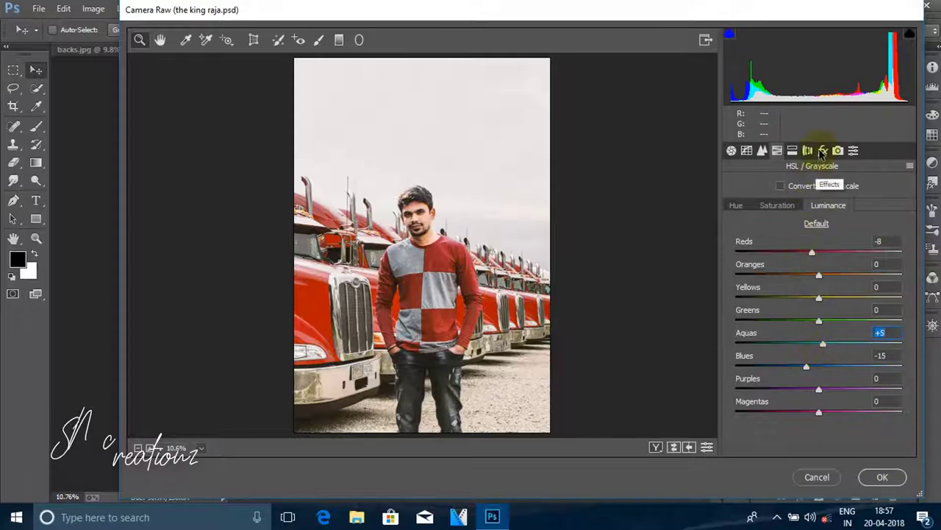
left_click(823, 150)
left_click_drag(806, 383, 801, 384)
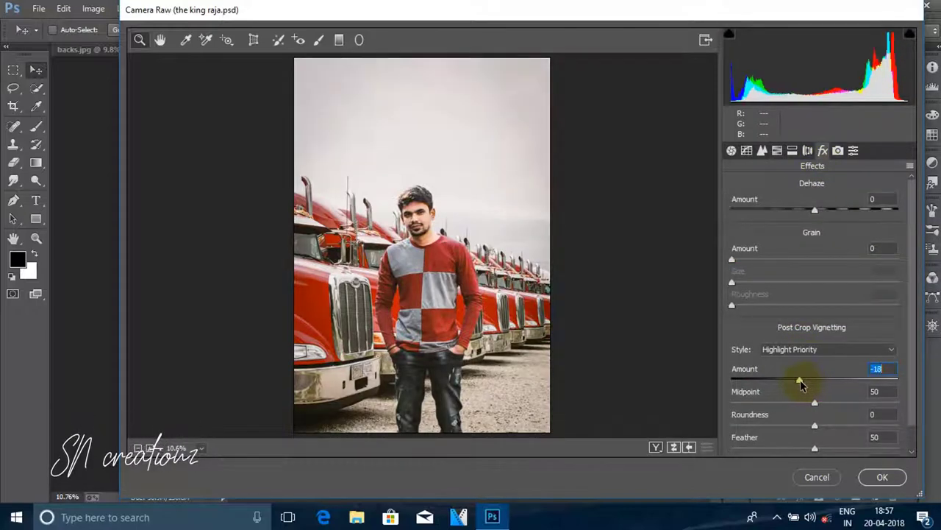
Step: Drag a -2.00 exposure graduated filter up from the bottom of the photo
left_click(340, 39)
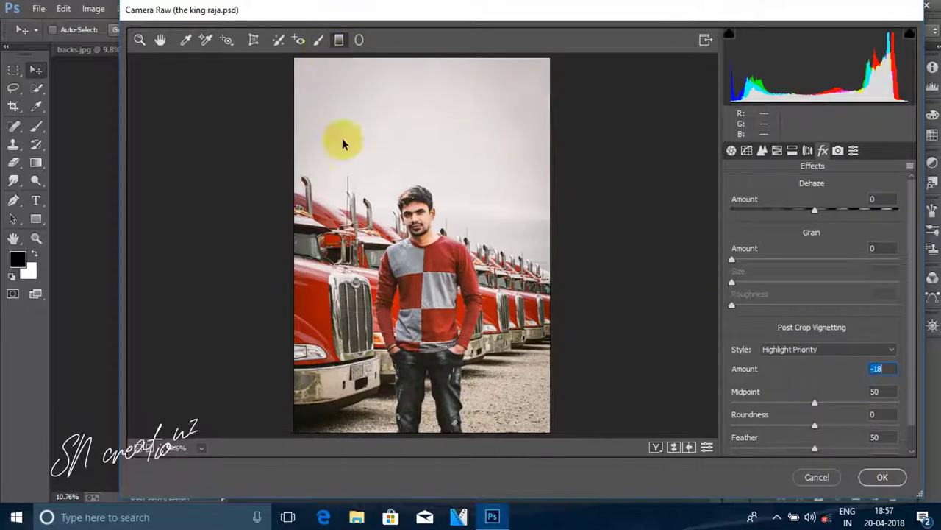
left_click_drag(431, 427, 431, 378)
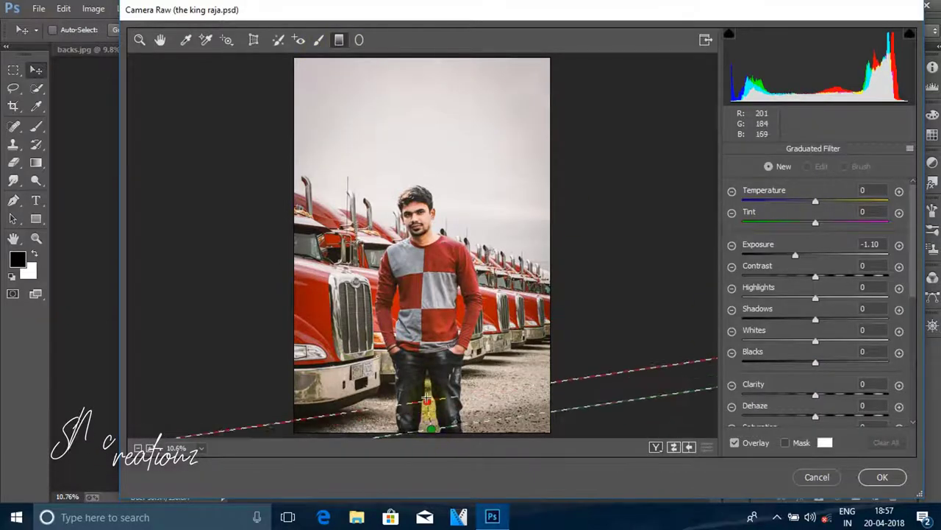
left_click_drag(431, 371, 430, 373)
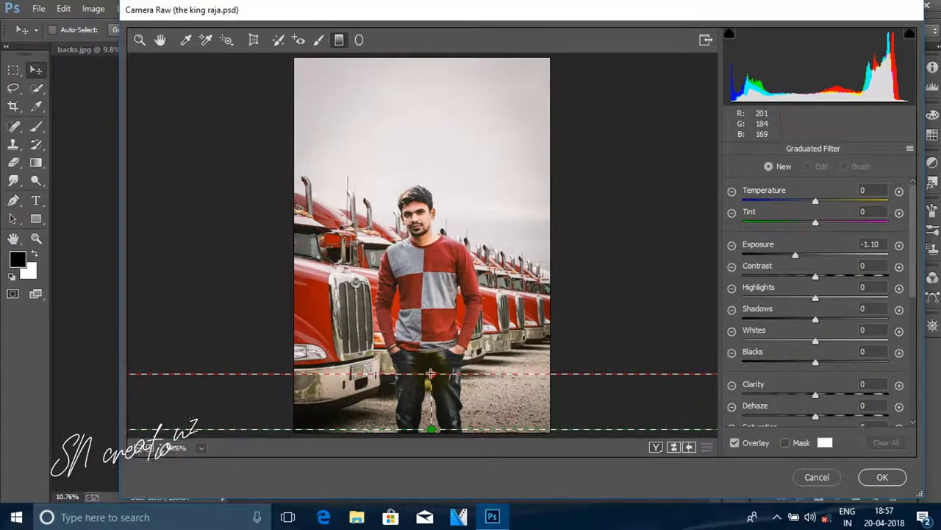
left_click_drag(431, 397, 443, 367)
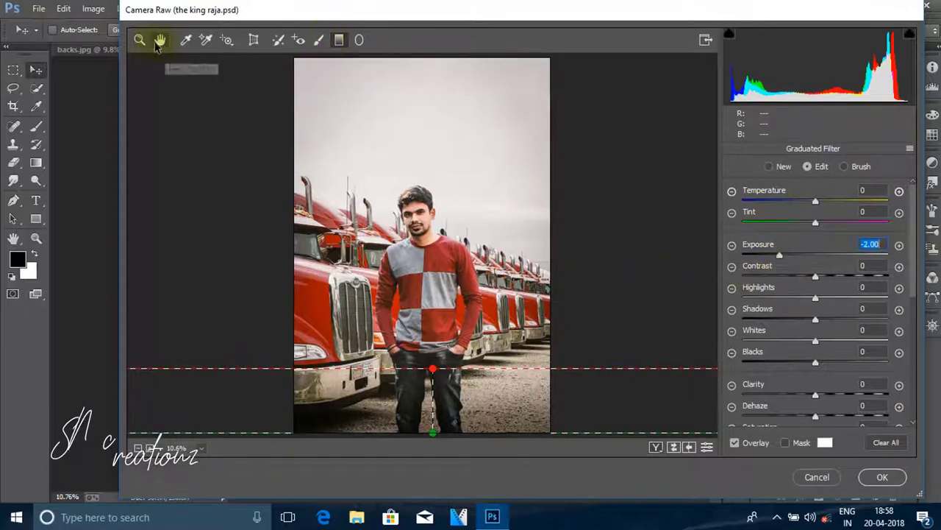
left_click(140, 40)
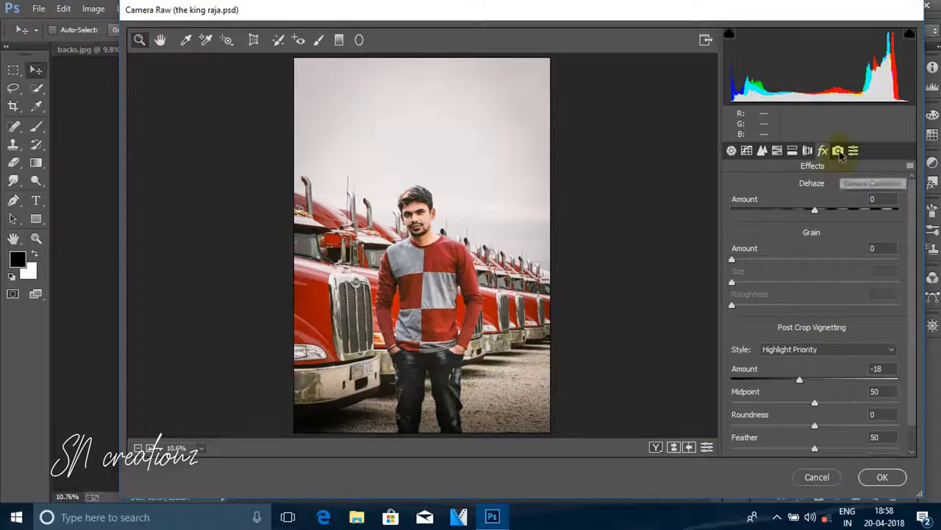
Step: Shift the Reds hue to +31 and boost the Reds saturation
left_click(777, 150)
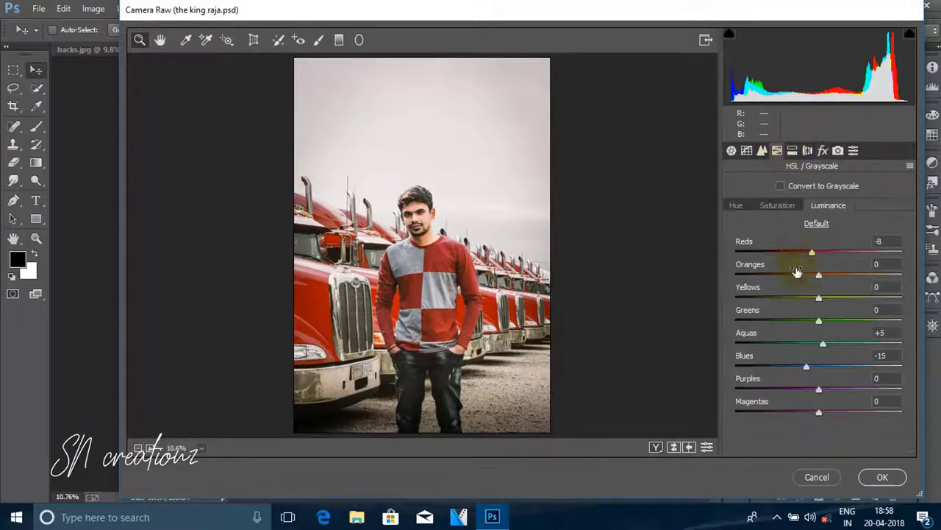
left_click(737, 206)
mouse_move(819, 253)
left_mouse_down()
mouse_move(840, 256)
mouse_move(812, 259)
mouse_move(875, 255)
left_mouse_up()
left_click(777, 205)
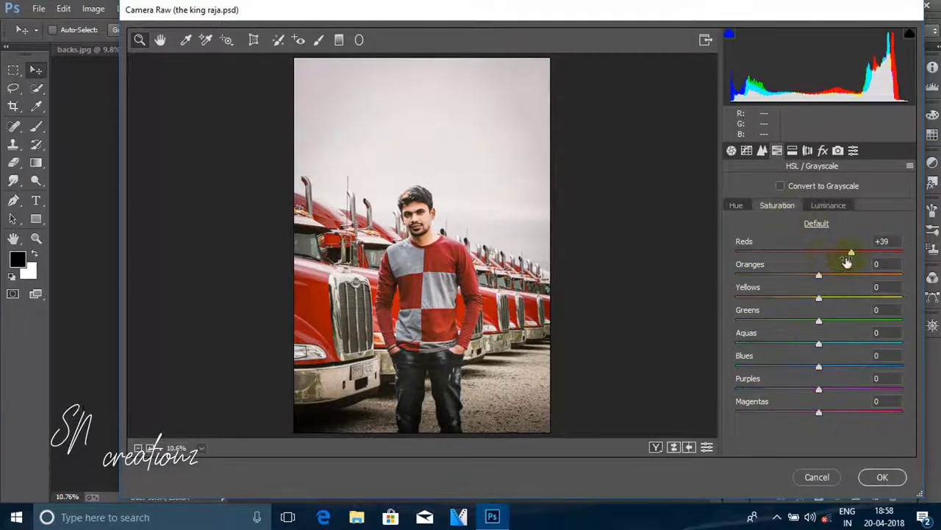
left_click(828, 205)
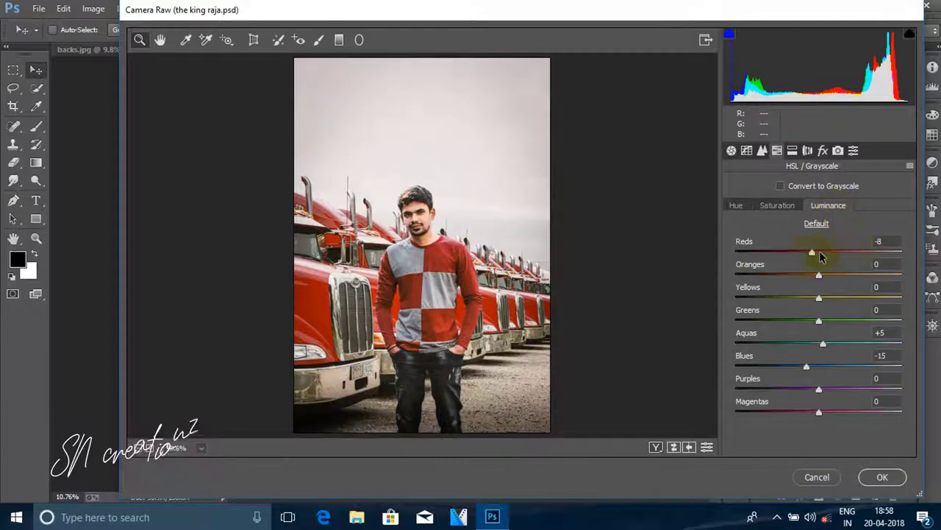
Step: Raise Clarity to +63 and apply the Camera Raw grade
left_click(731, 150)
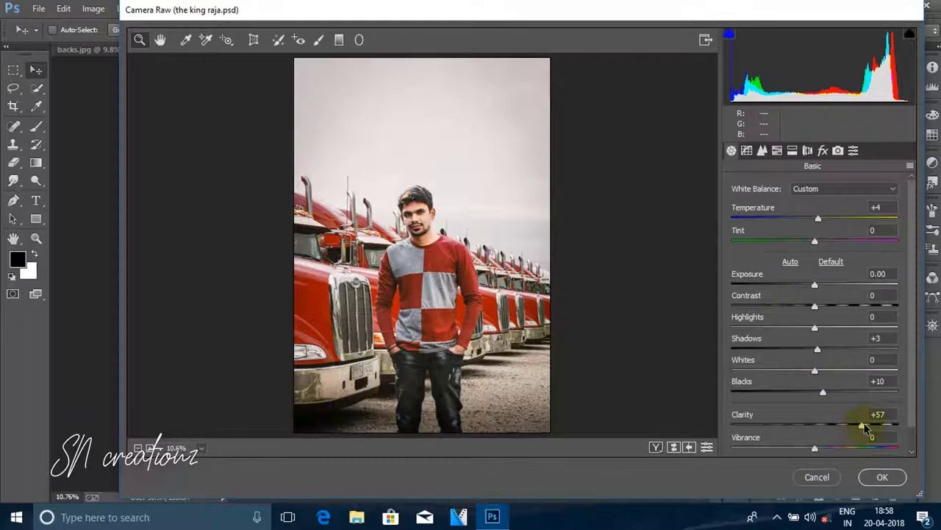
left_click_drag(865, 428, 869, 426)
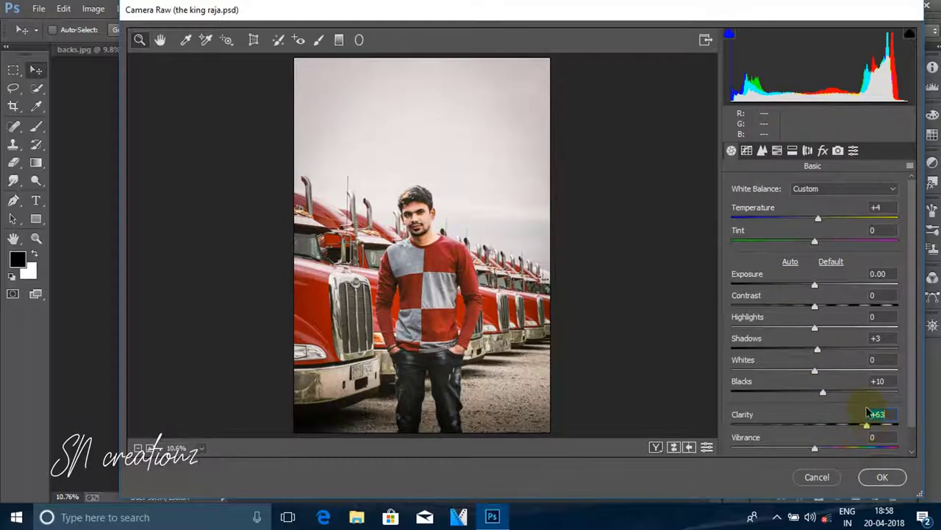
left_click(879, 478)
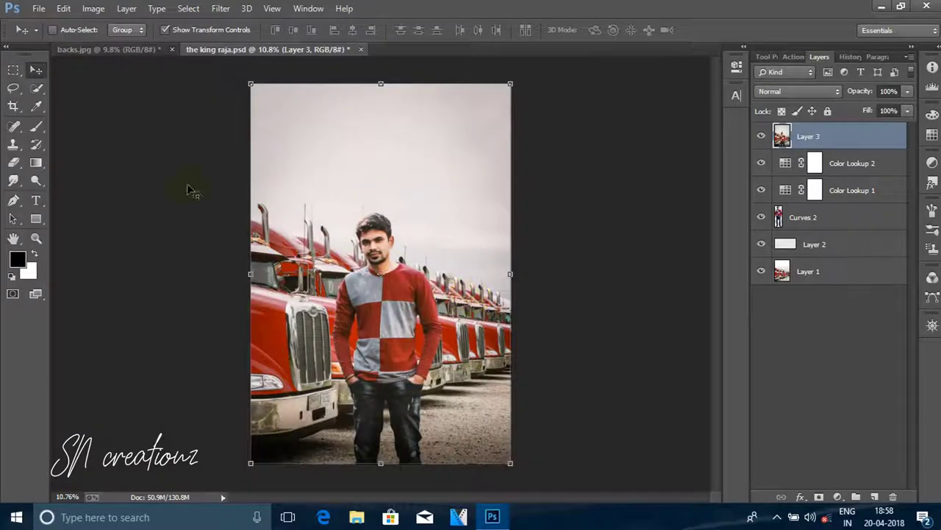
Step: Add a Color Lookup adjustment layer above Layer 3
scroll(464, 335, "up", 1)
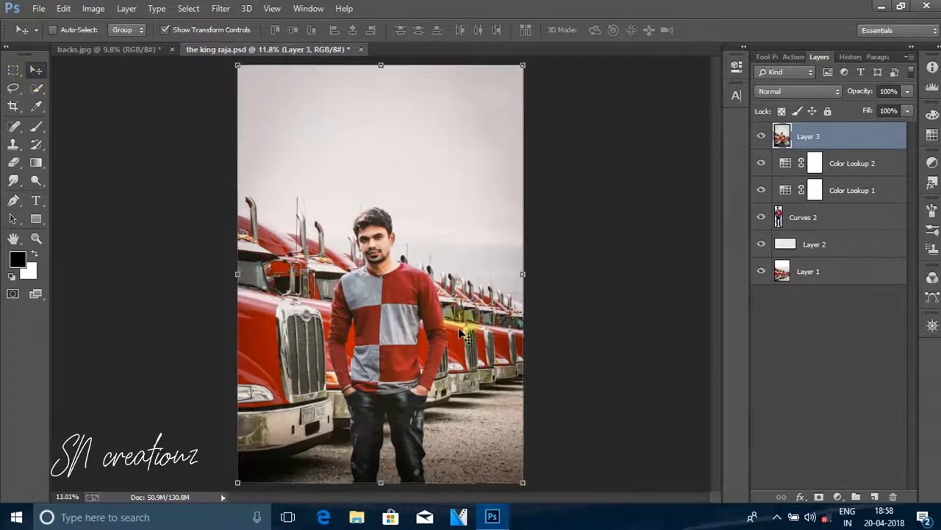
scroll(460, 331, "up", 2)
scroll(458, 327, "down", 3)
scroll(632, 338, "up", 1)
left_click(827, 417)
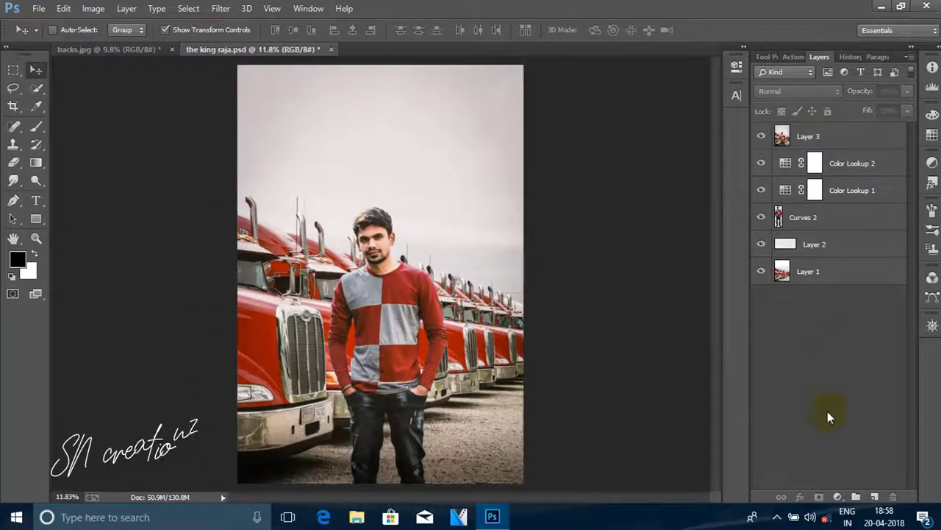
left_click(838, 497)
left_click(853, 404)
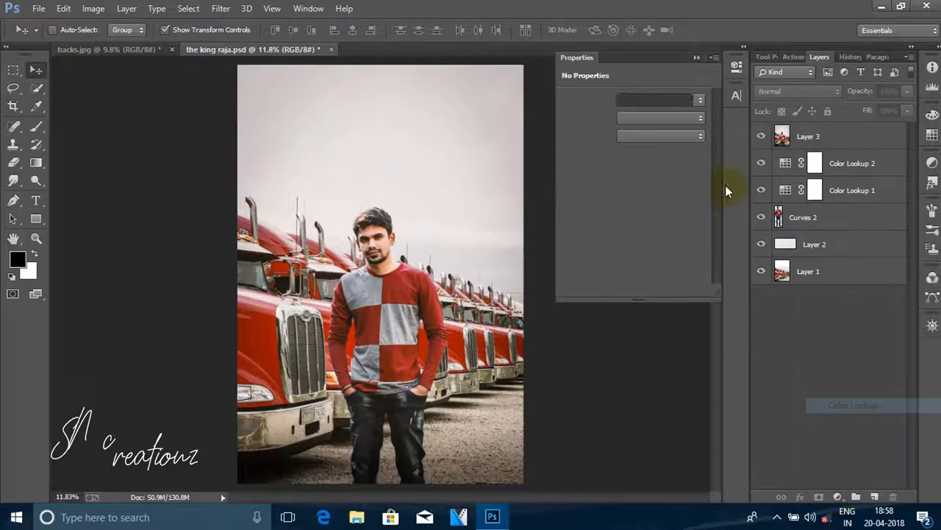
Step: Load Fuji ETERNA 250D Kodak 2395 as the 3DLUT and set opacity to 95%
left_click(672, 103)
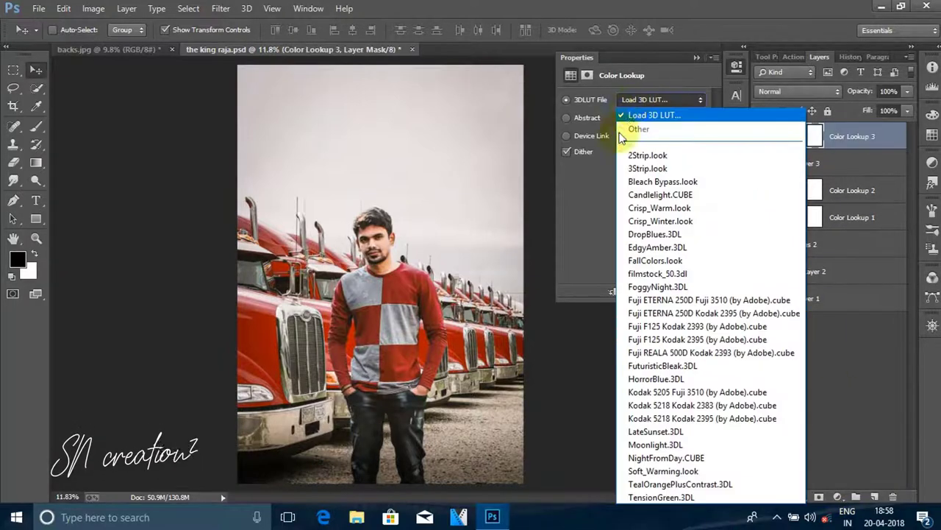
left_click(647, 318)
left_click(650, 291)
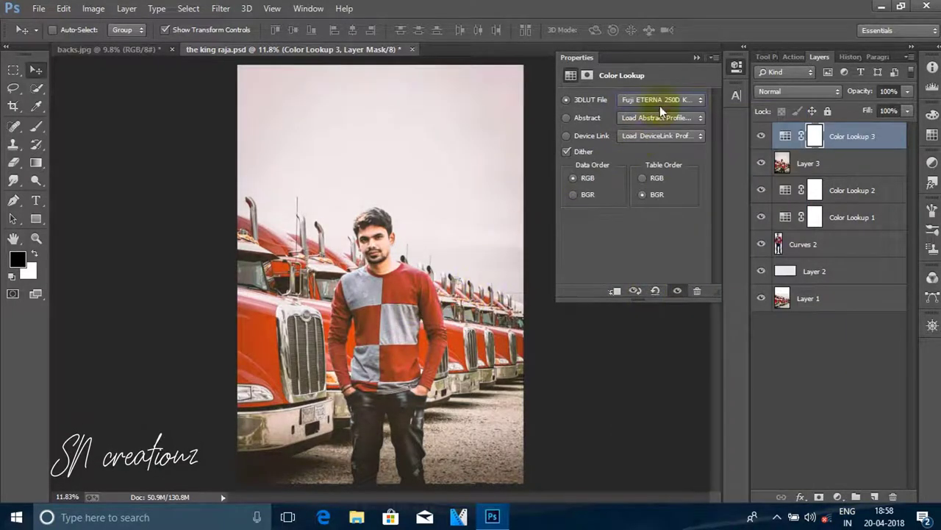
left_click(691, 61)
left_click_drag(868, 92, 865, 92)
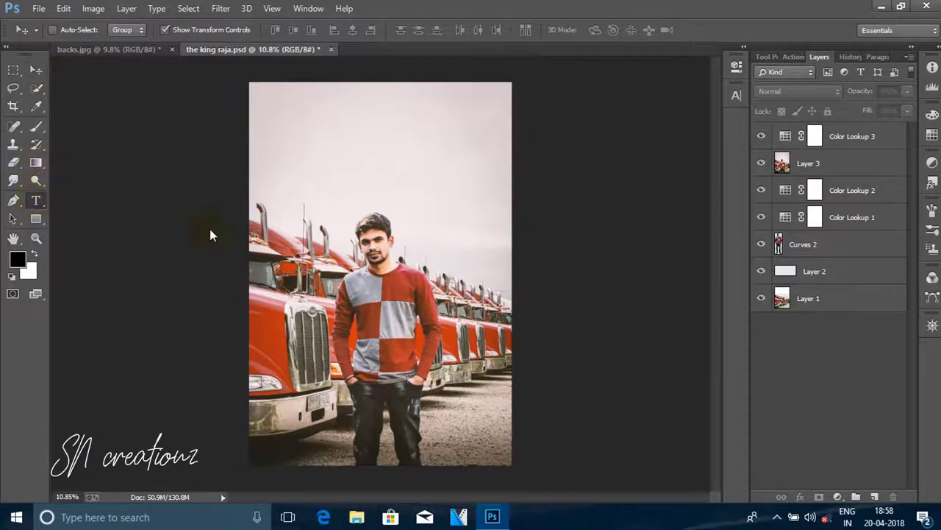
Step: Type 'THE TRUCK' above the man, breaking TRUCK onto a second line, and select it
left_click(327, 192)
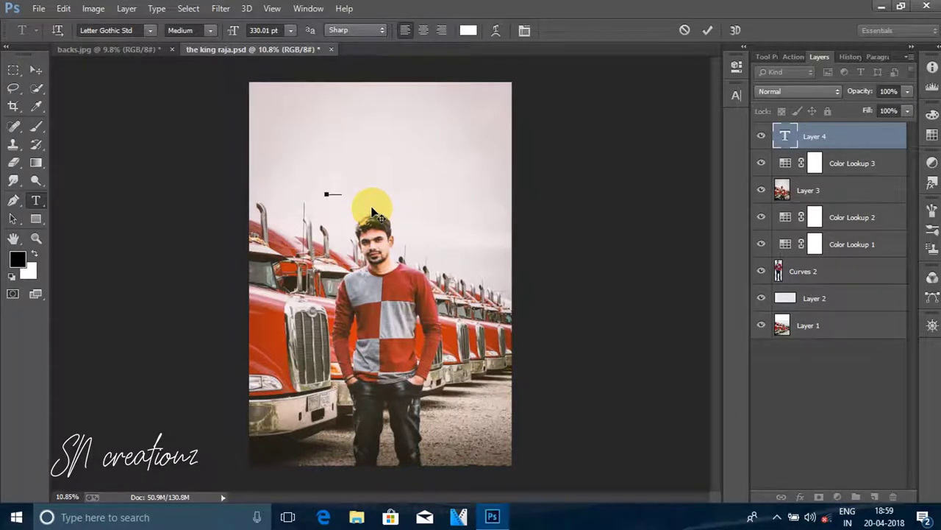
type("TRUCK")
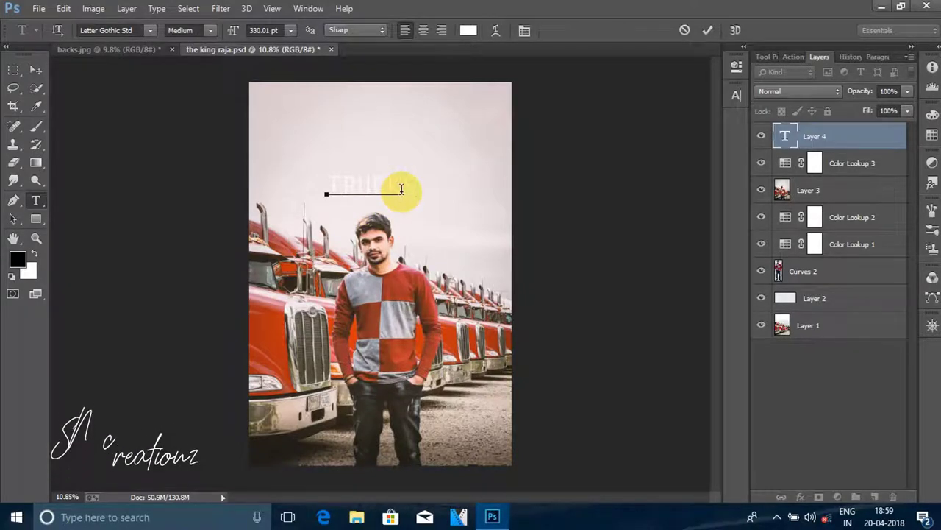
left_click_drag(403, 190, 330, 180)
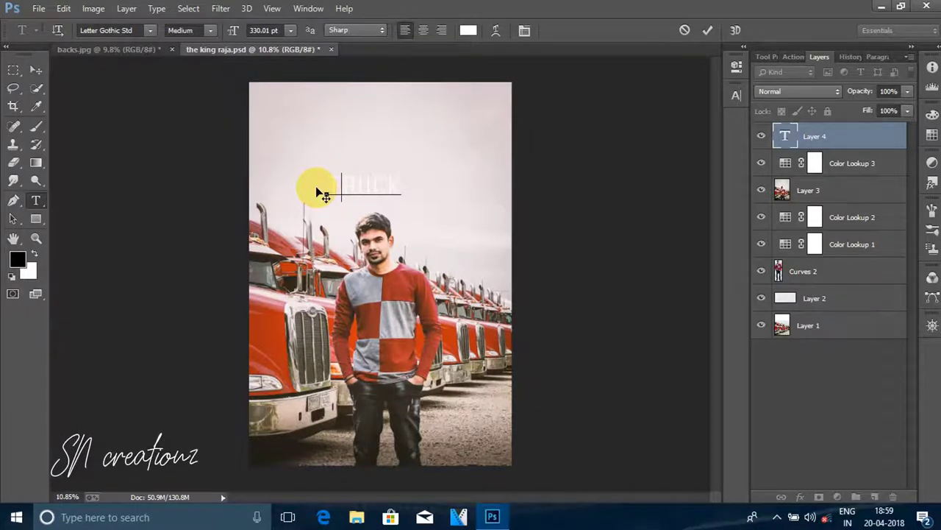
type("THE")
key("Return")
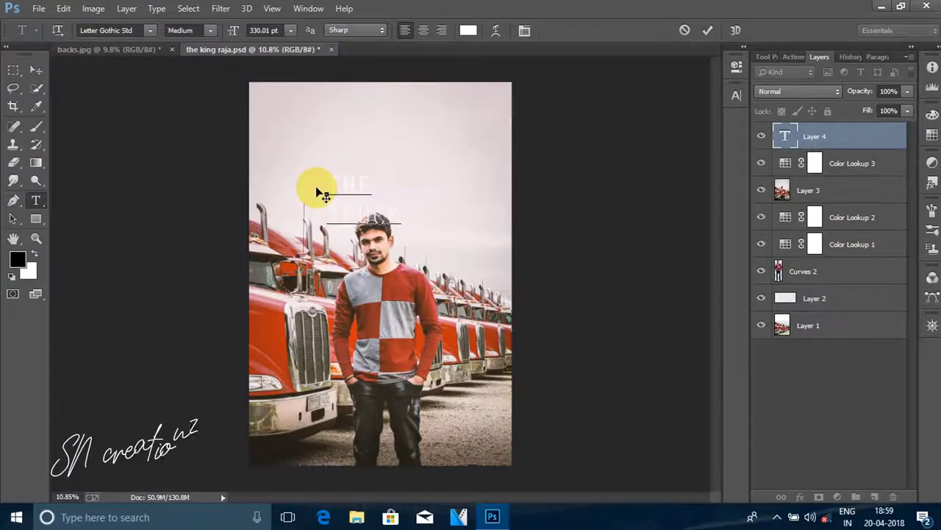
left_click_drag(331, 189, 371, 217)
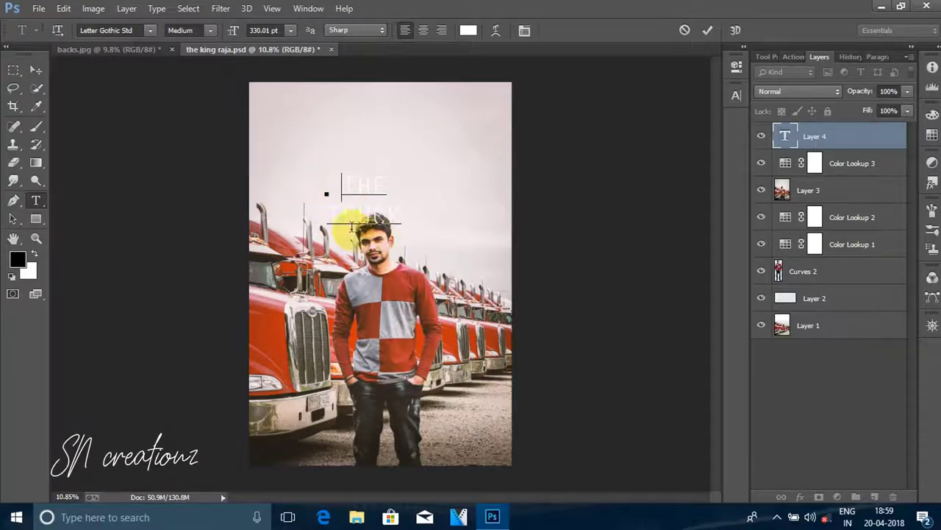
left_click_drag(331, 184, 493, 252)
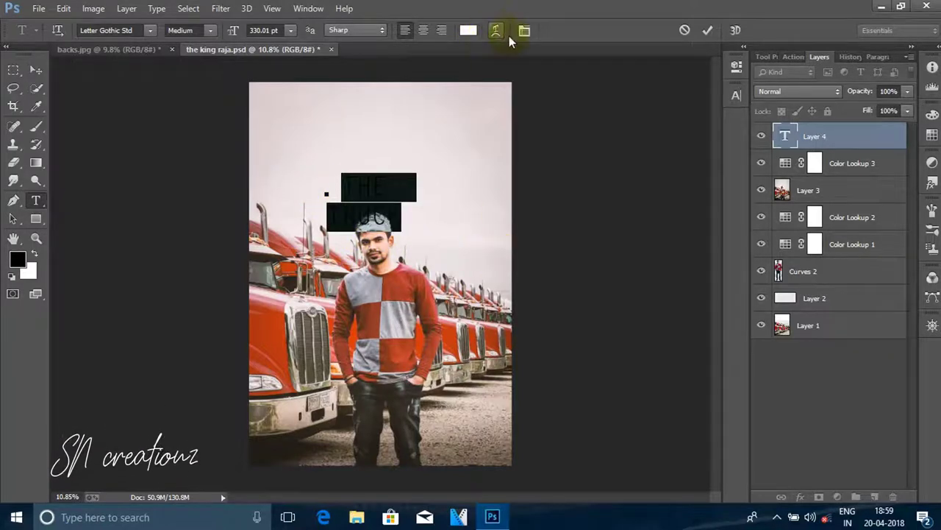
Step: Format the title as bold white Letter Gothic Std
left_click(738, 93)
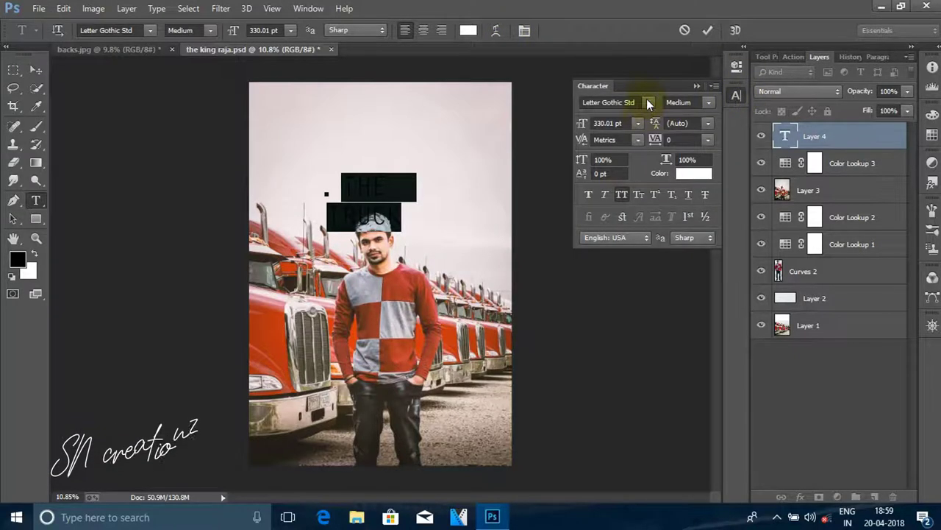
left_click(649, 103)
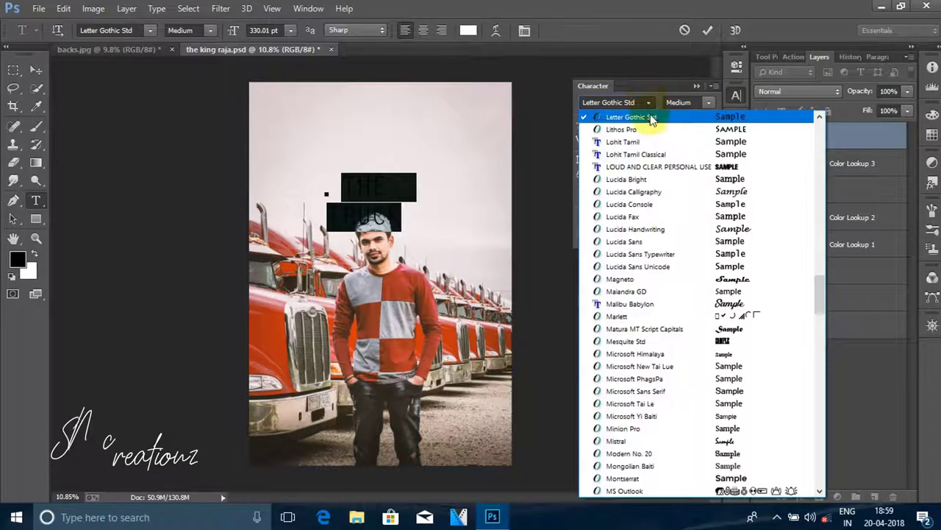
left_click(651, 120)
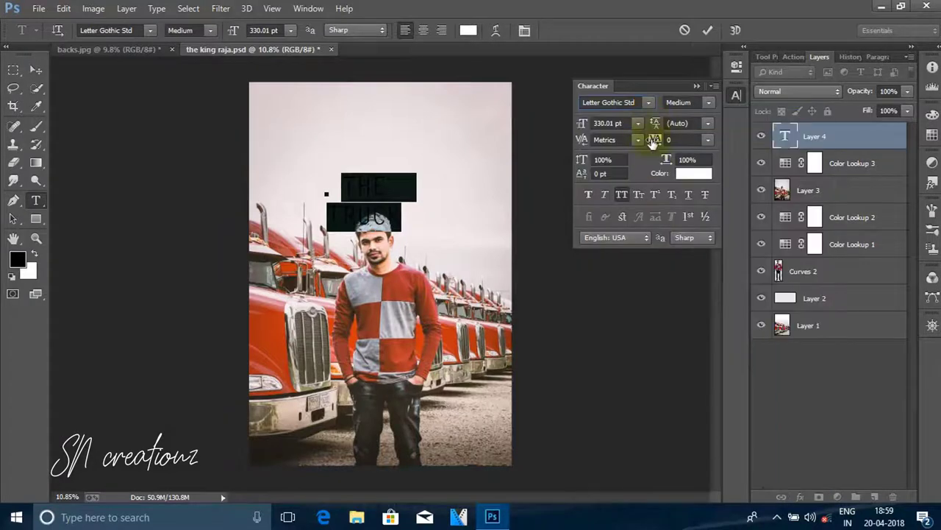
left_click(591, 193)
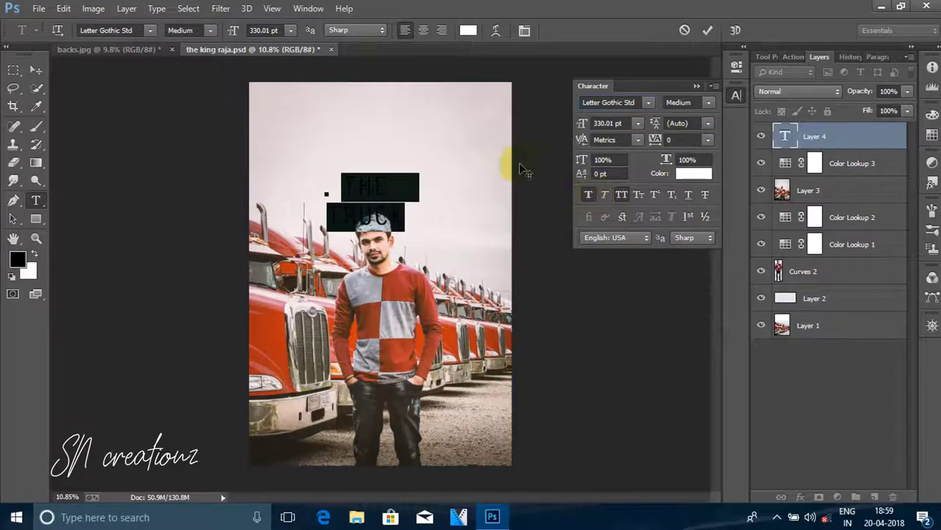
left_click(693, 173)
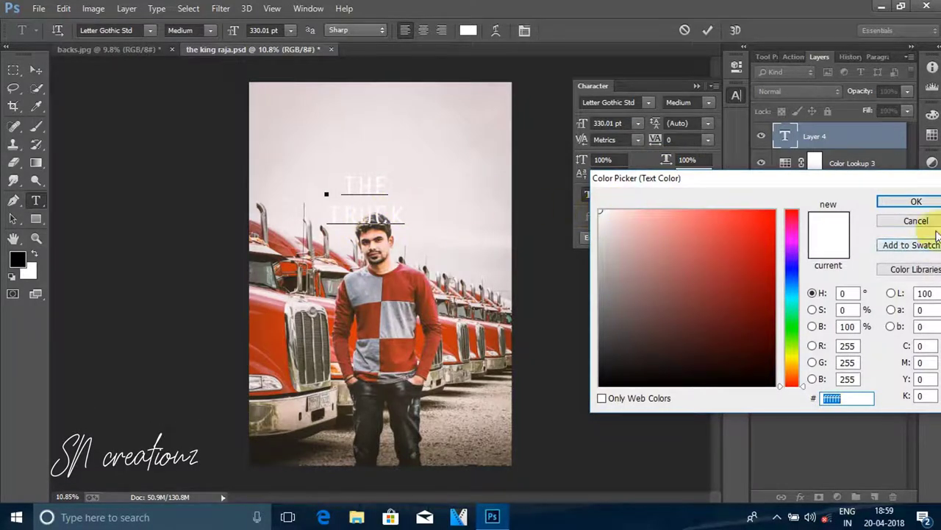
left_click(916, 201)
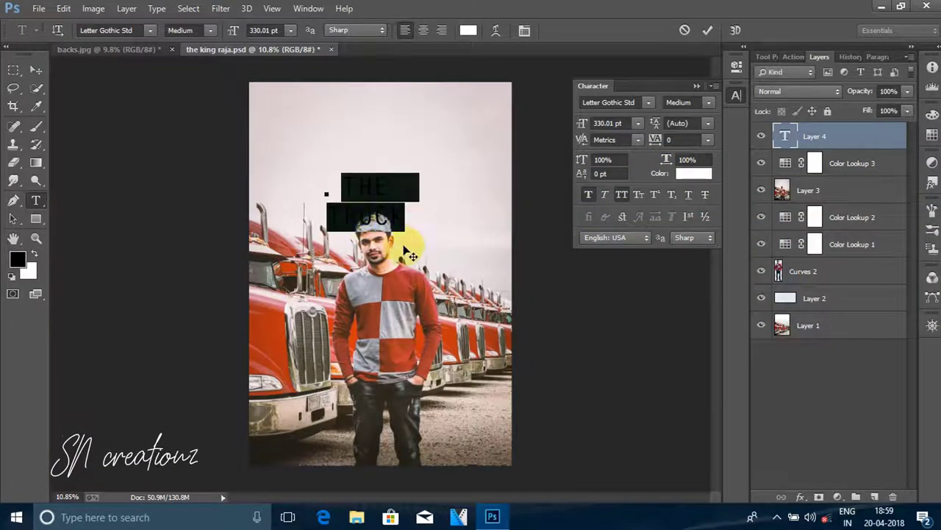
Step: Move the title higher, tilt it about -13°, enlarge it to 390.01 pt and commit
left_click_drag(405, 244, 391, 212)
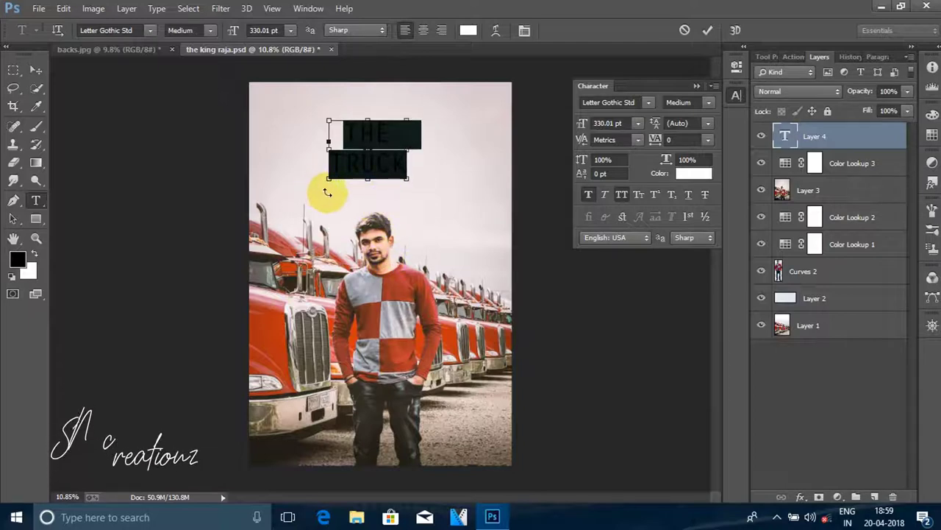
left_click_drag(321, 193, 330, 194)
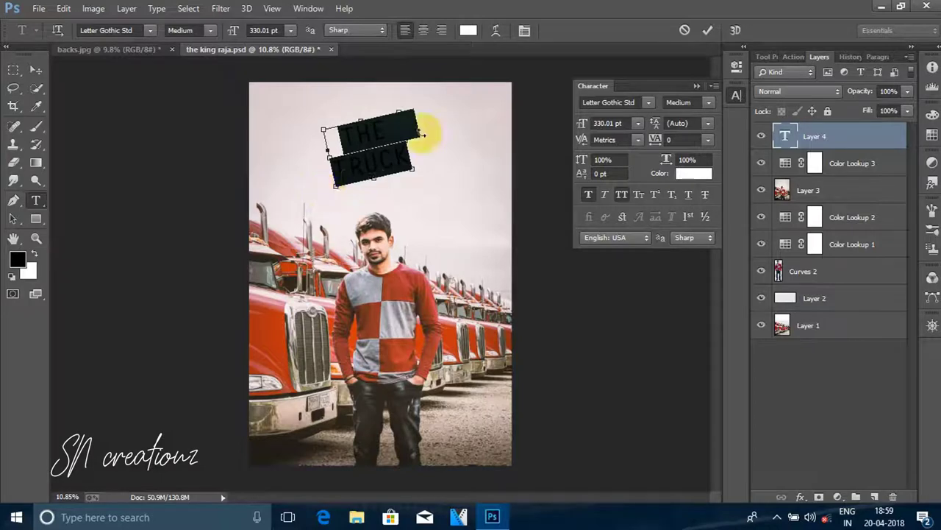
left_click(593, 122)
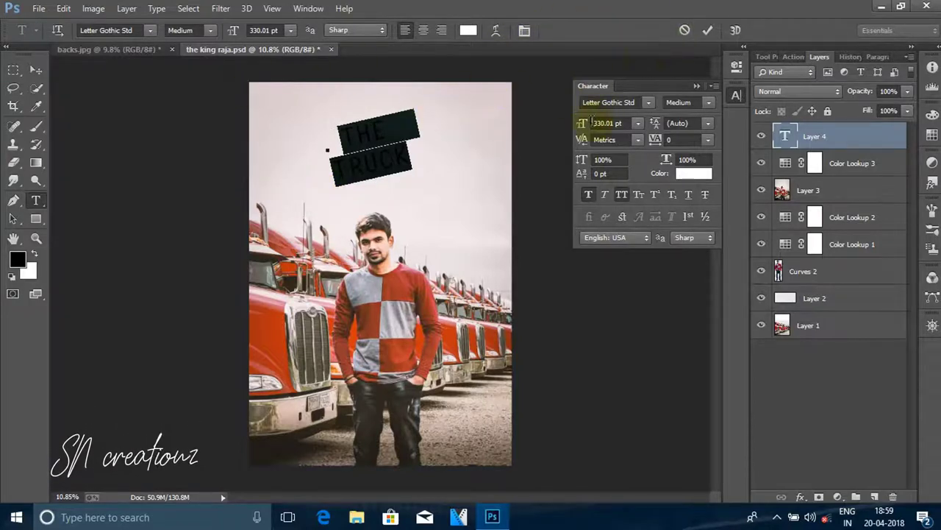
left_click_drag(582, 125, 624, 126)
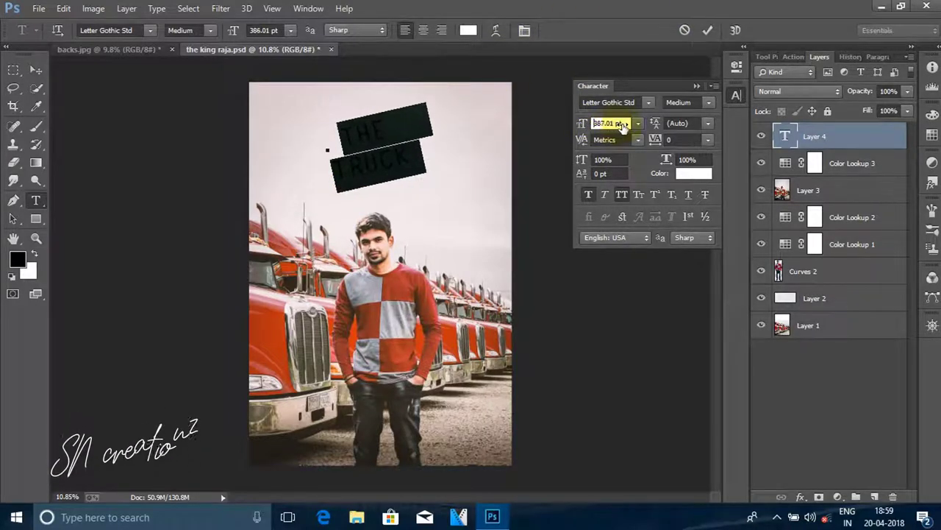
left_click_drag(471, 197, 462, 198)
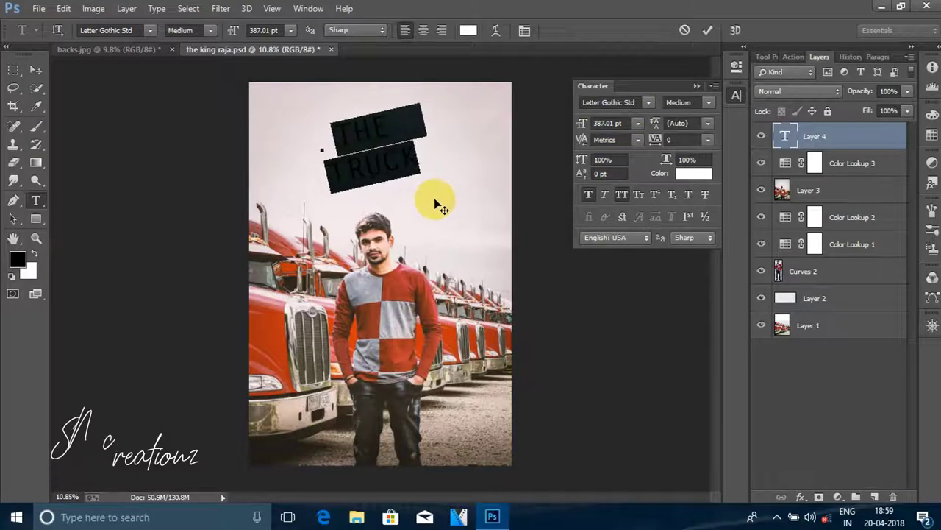
left_click_drag(581, 125, 580, 125)
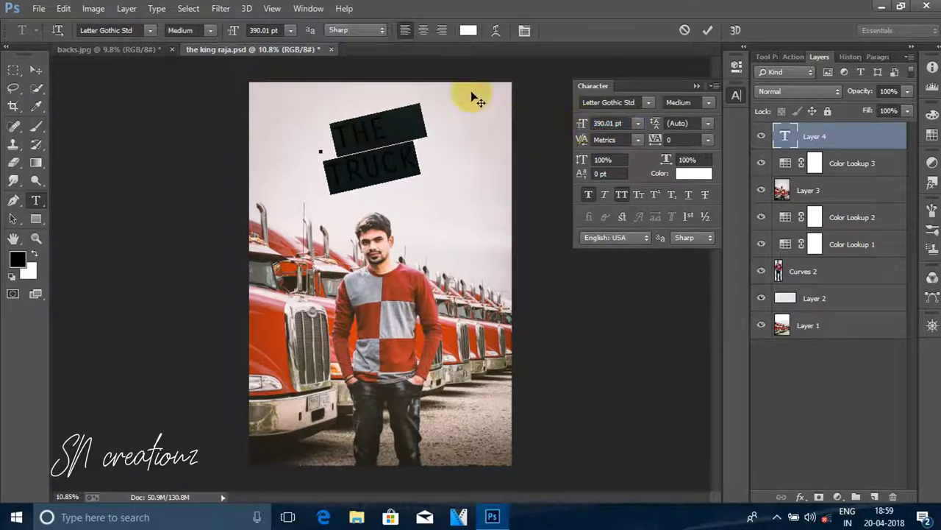
left_click(706, 31)
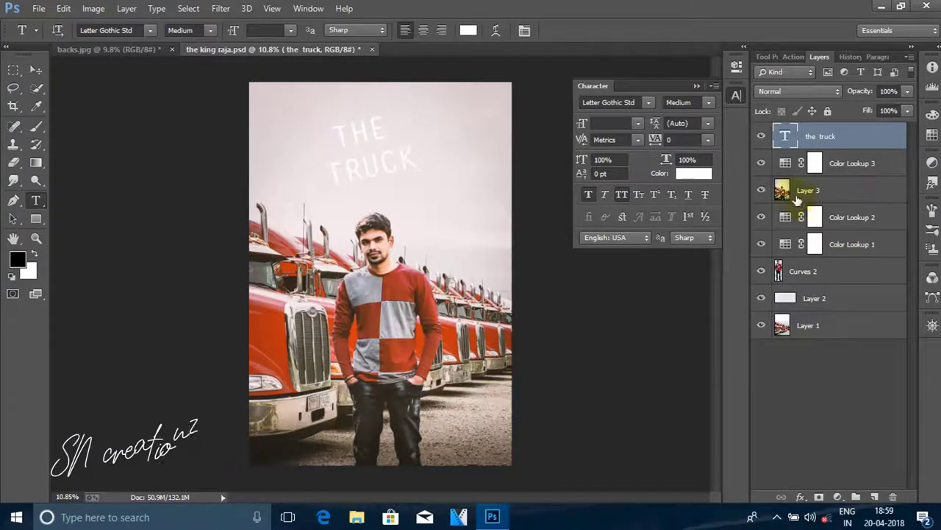
Step: Rotate the title an extra -3.75° so it rises toward the right
key("ctrl+t")
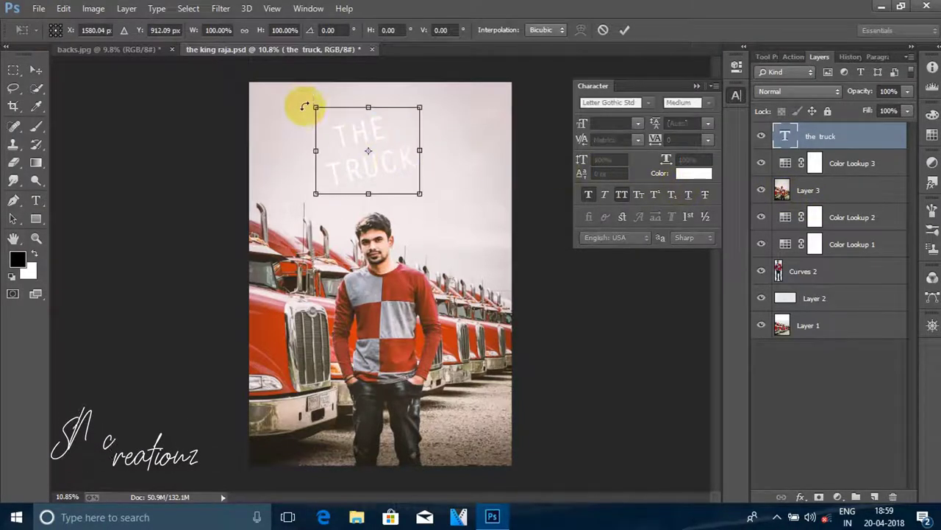
left_click_drag(307, 96, 304, 113)
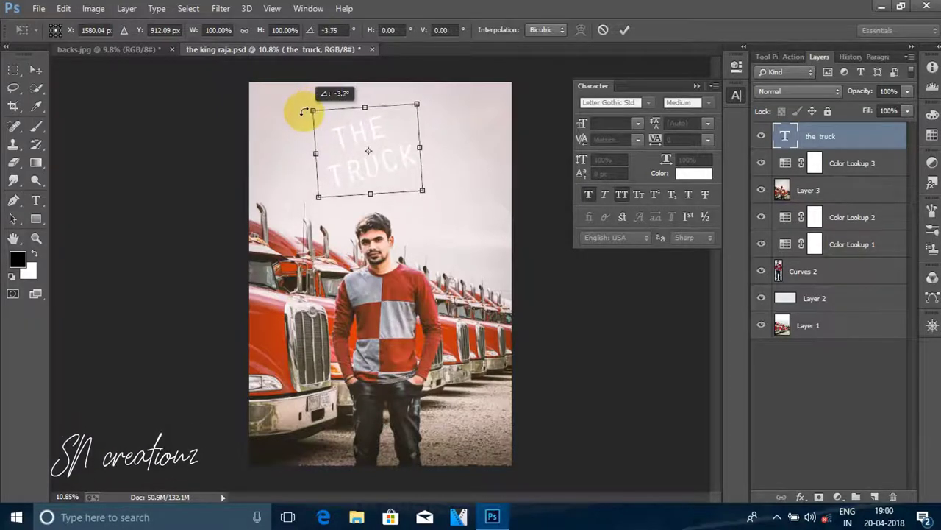
left_click(625, 30)
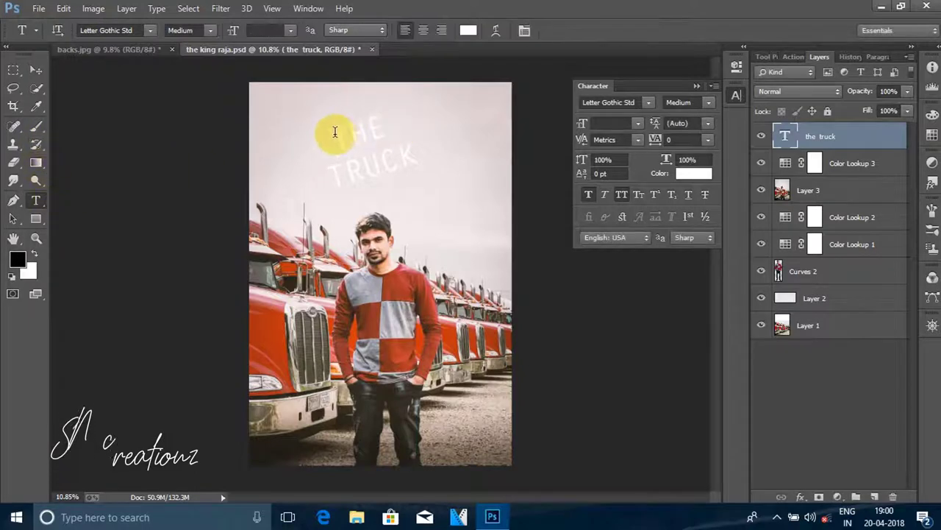
left_click_drag(332, 131, 482, 175)
Step: Colour the letters RUCK bright red (#fc0101)
left_click(358, 147)
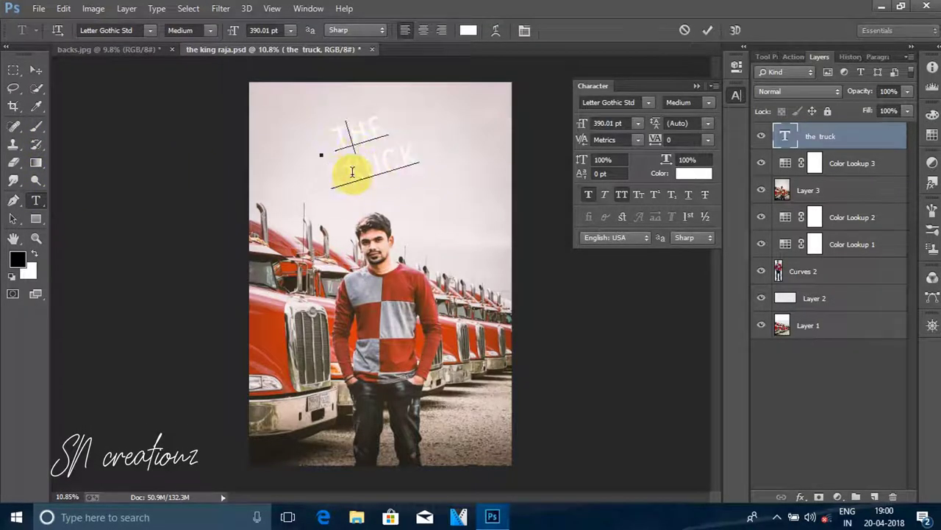
left_click_drag(338, 168, 493, 179)
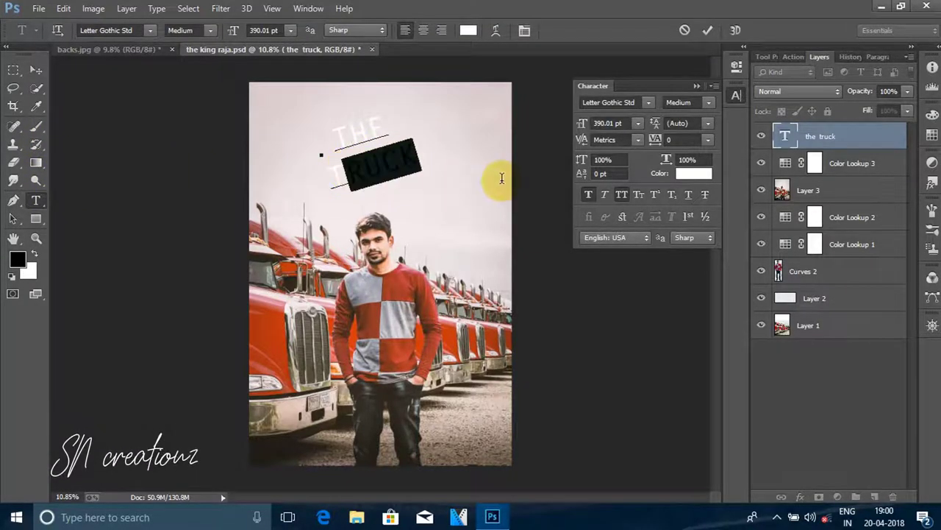
left_click(693, 173)
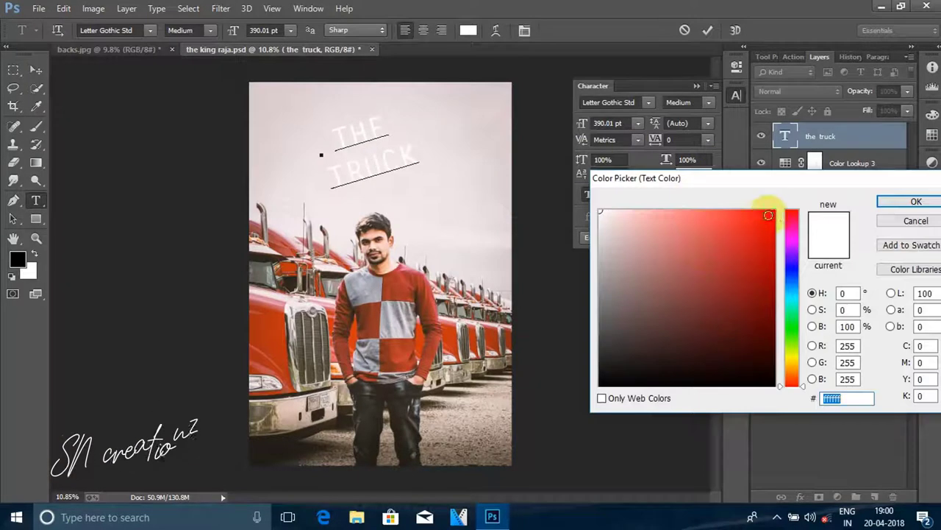
left_click(774, 210)
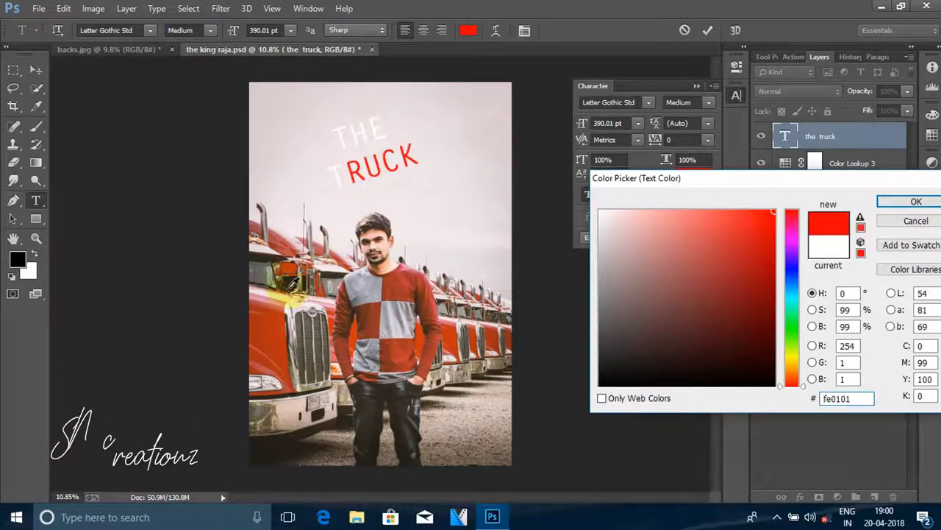
left_click(273, 316)
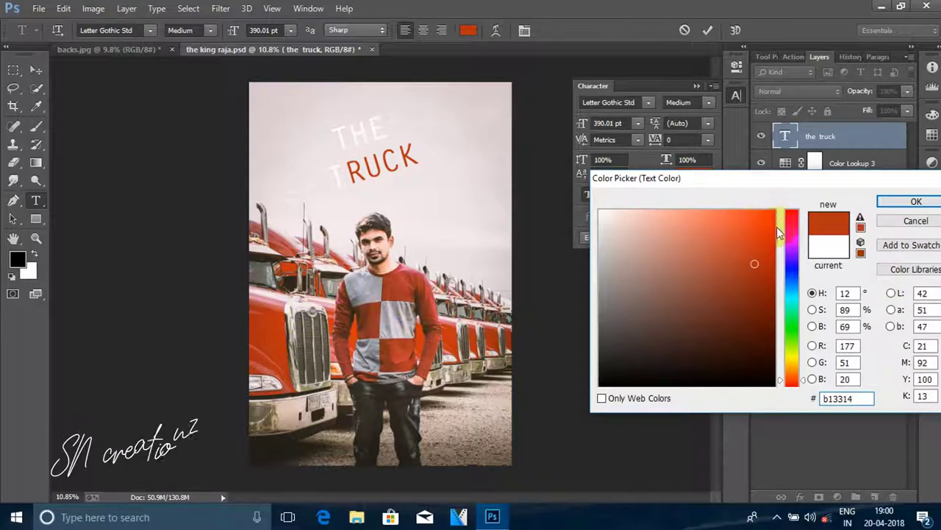
left_click_drag(798, 223, 794, 209)
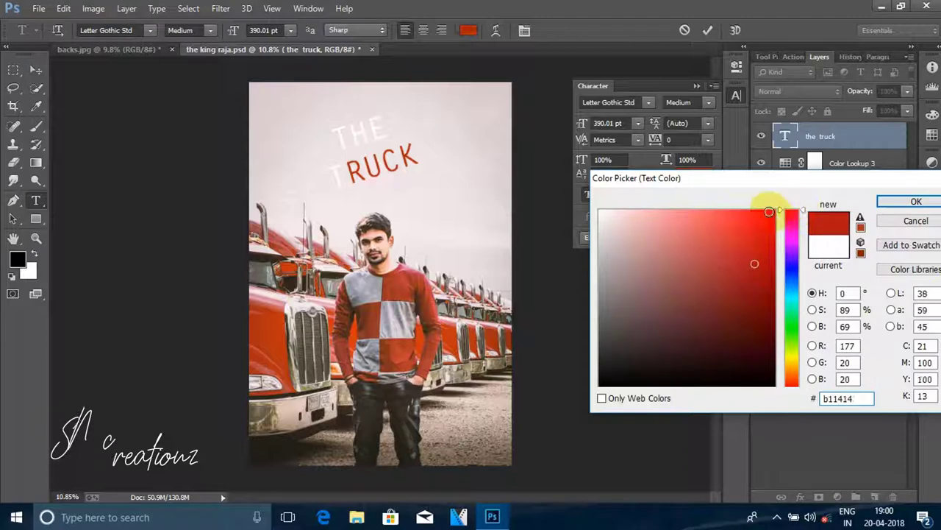
left_click(769, 212)
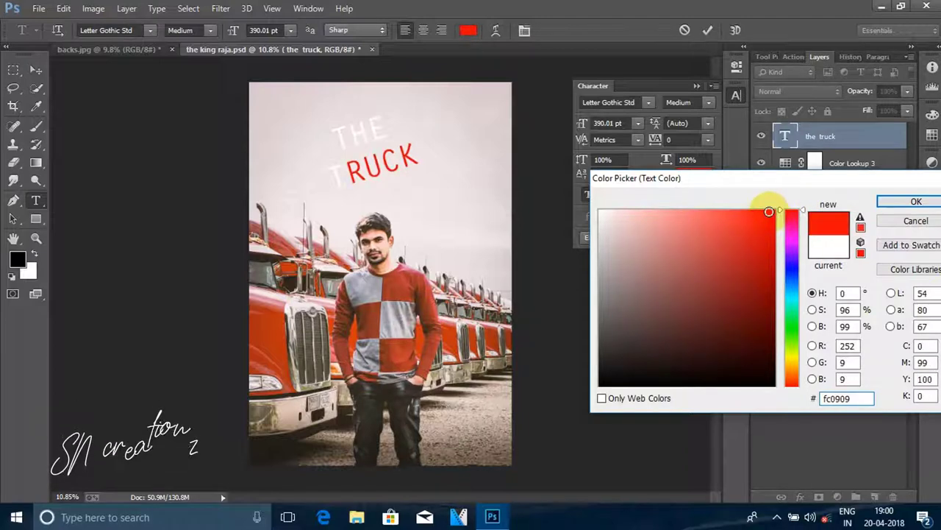
left_click(912, 200)
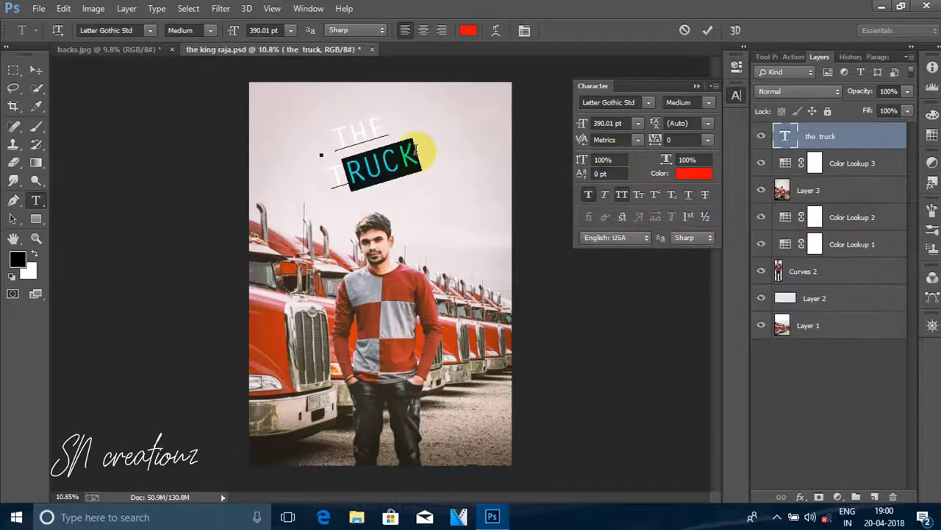
left_click(417, 149)
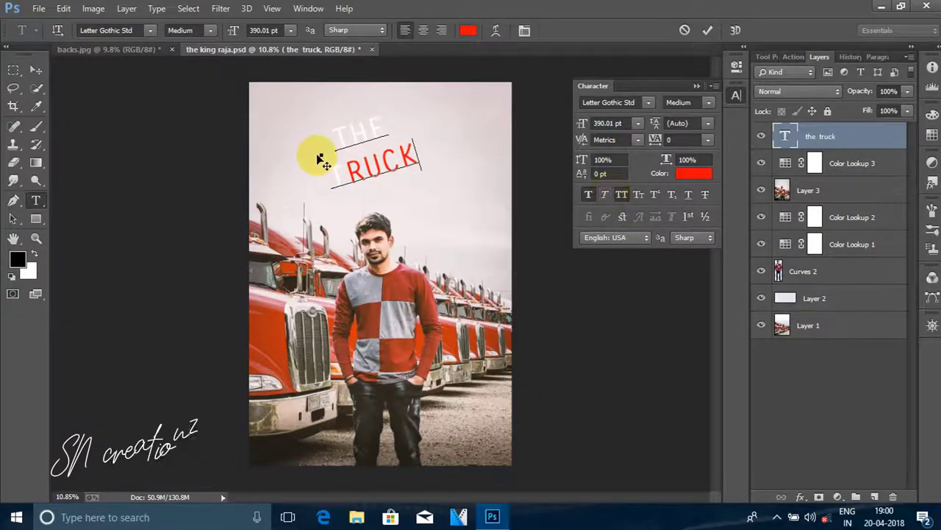
Step: Colour the letters HE in THE the same bright red
left_click(322, 158)
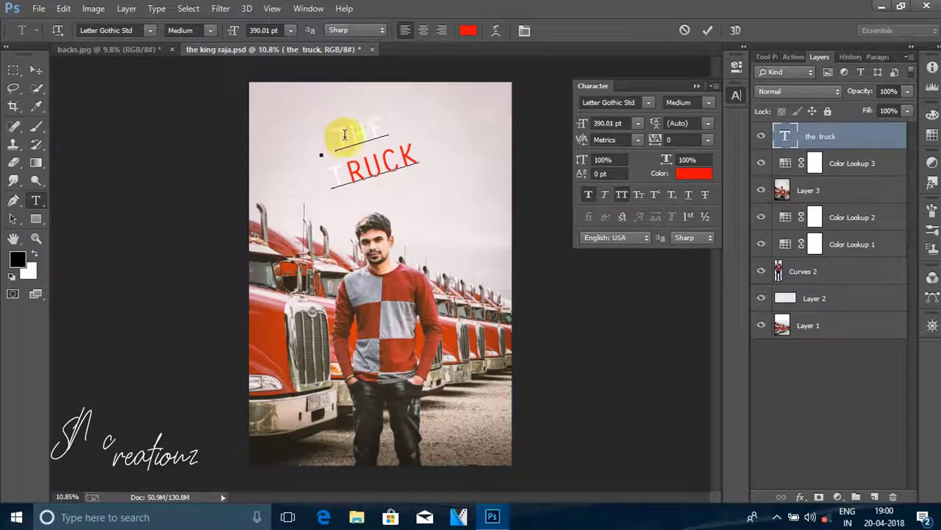
left_click_drag(344, 134, 431, 125)
left_click(393, 128)
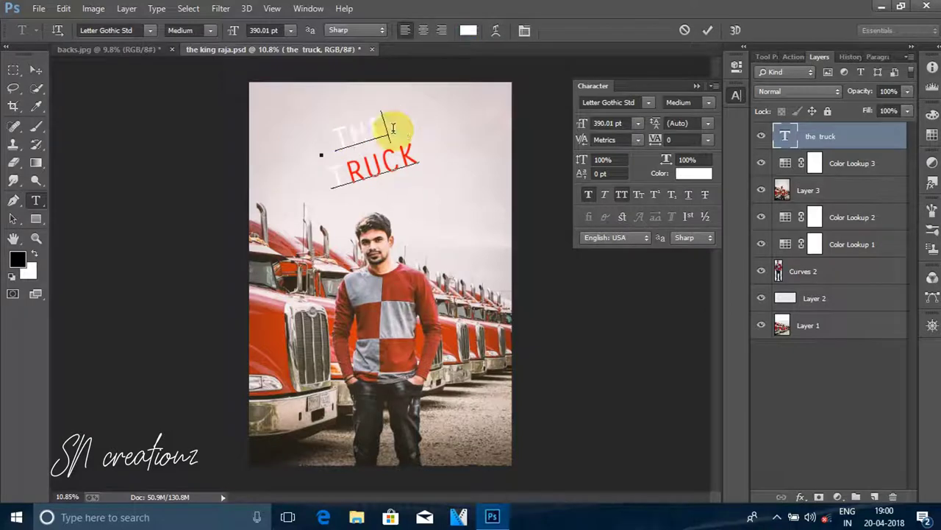
left_click_drag(337, 126, 504, 158)
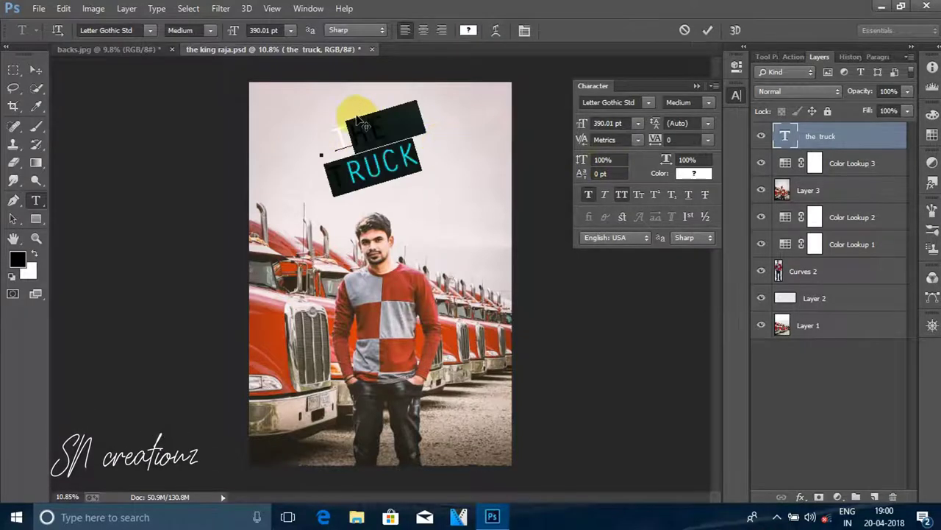
left_click(367, 121)
left_click_drag(390, 116, 349, 134)
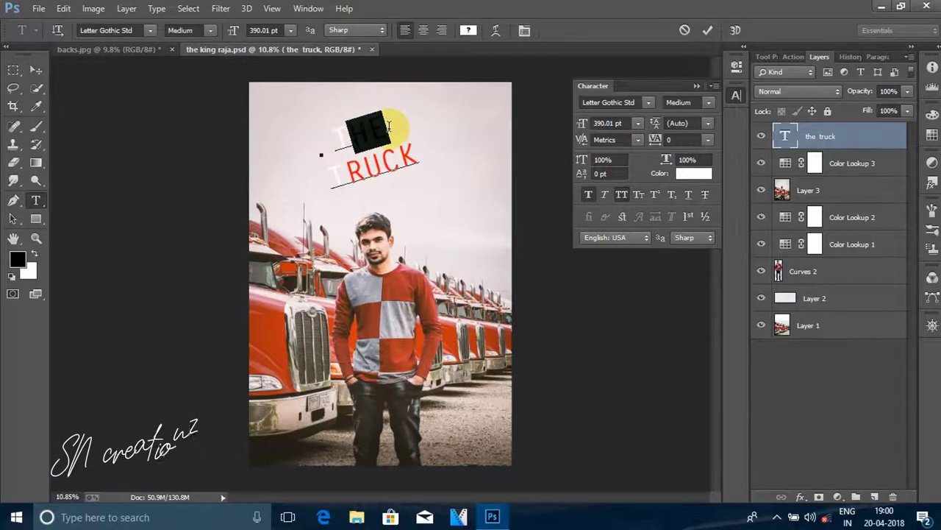
left_click(692, 174)
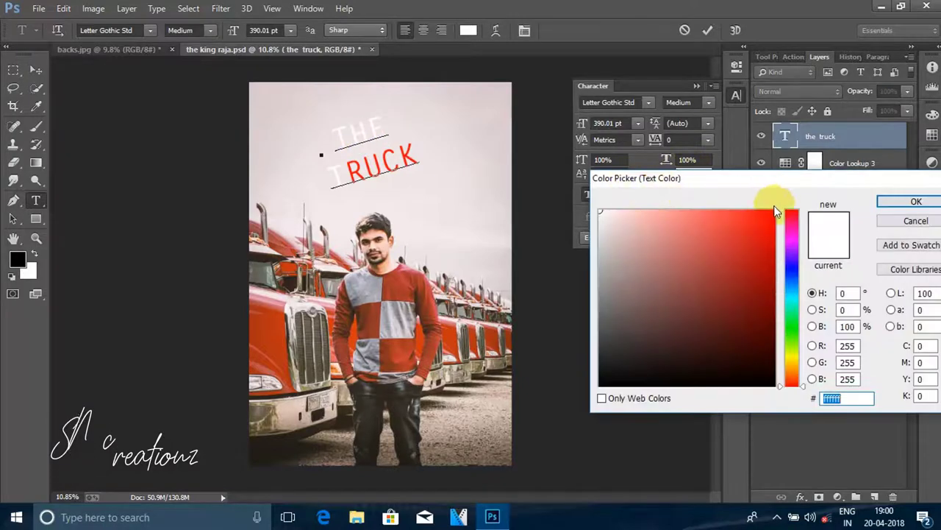
left_click(775, 212)
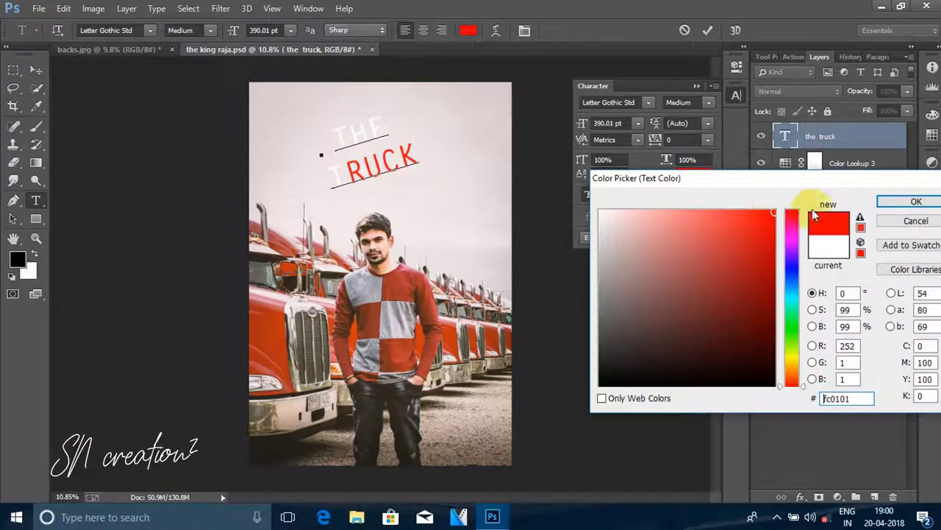
left_click(917, 201)
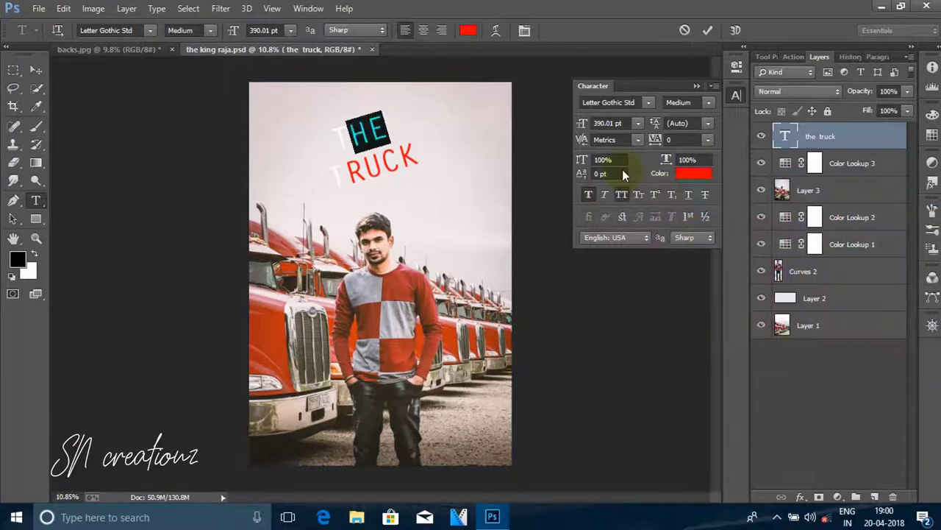
Step: Try Lithos Pro on the HE letters, revert to Letter Gothic Std, and commit the title
left_click(649, 103)
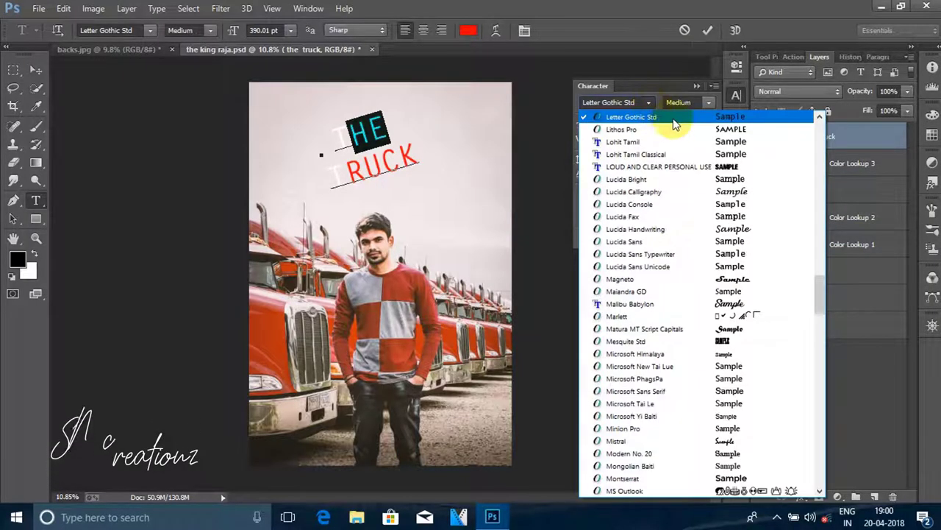
scroll(675, 128, "up", 3)
scroll(677, 140, "up", 2)
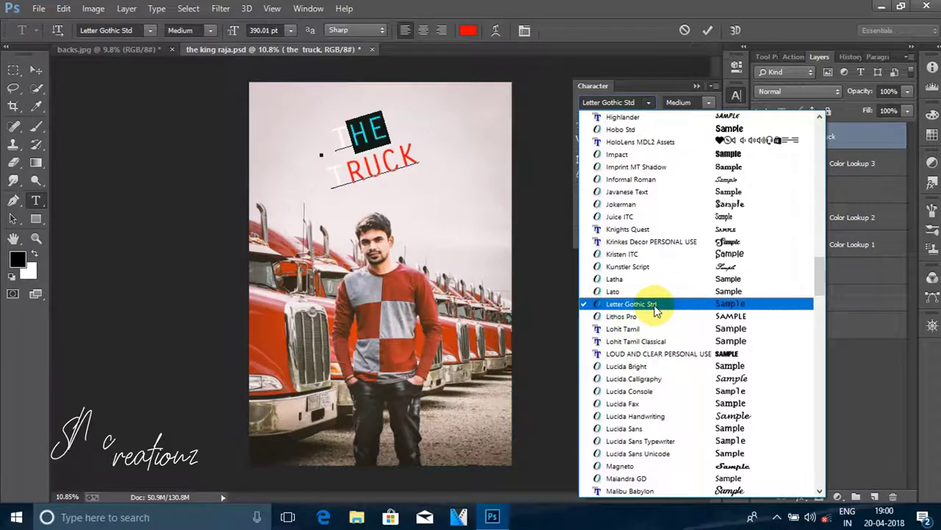
left_click(653, 316)
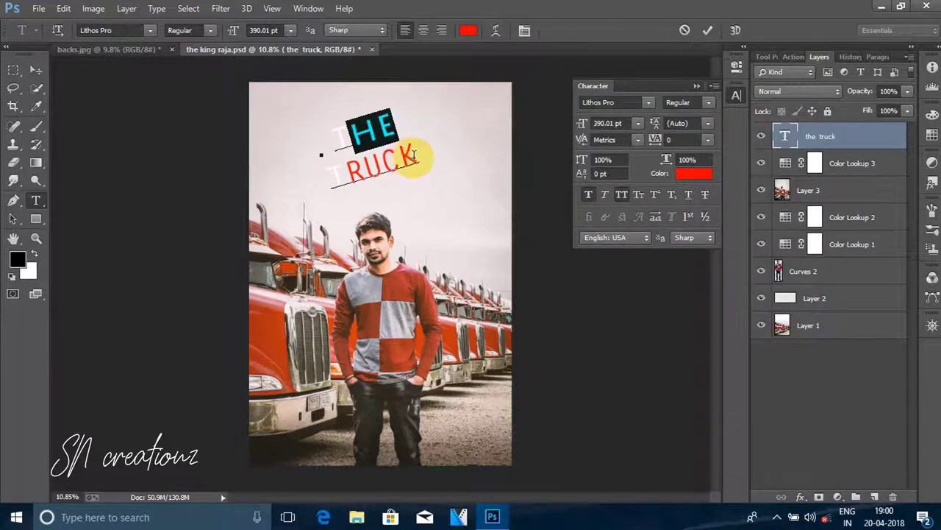
key("Up")
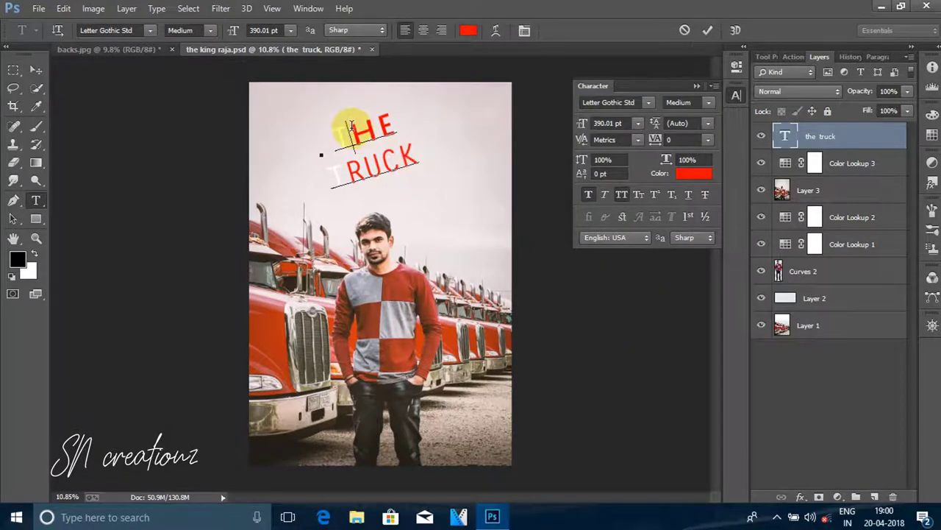
left_click_drag(351, 125, 401, 124)
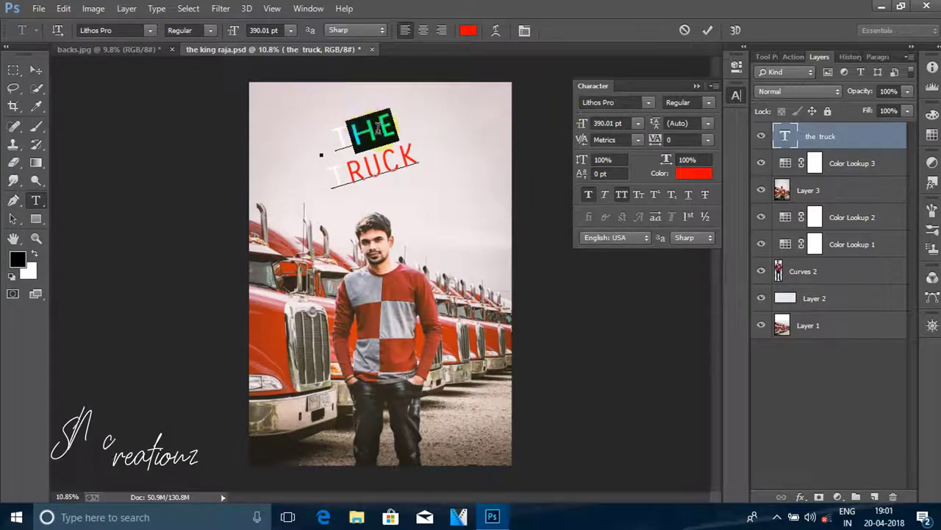
left_click(42, 71)
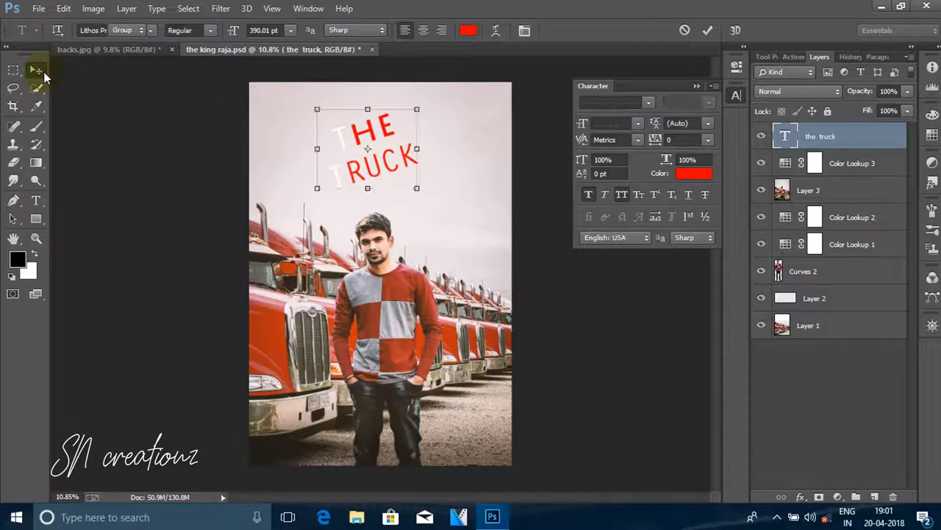
Step: Re-select the RUCK letters in the title and set them to red
left_click(36, 200)
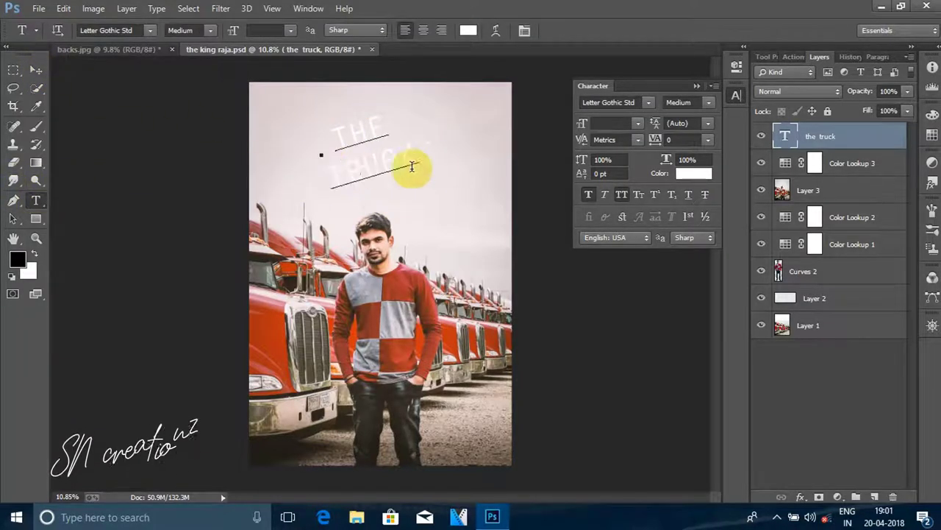
left_click_drag(420, 164, 342, 134)
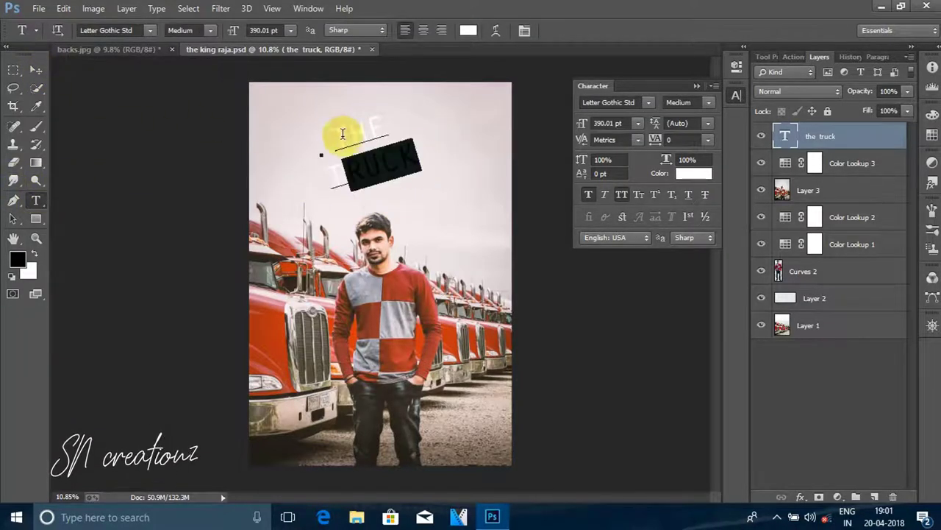
left_click(694, 174)
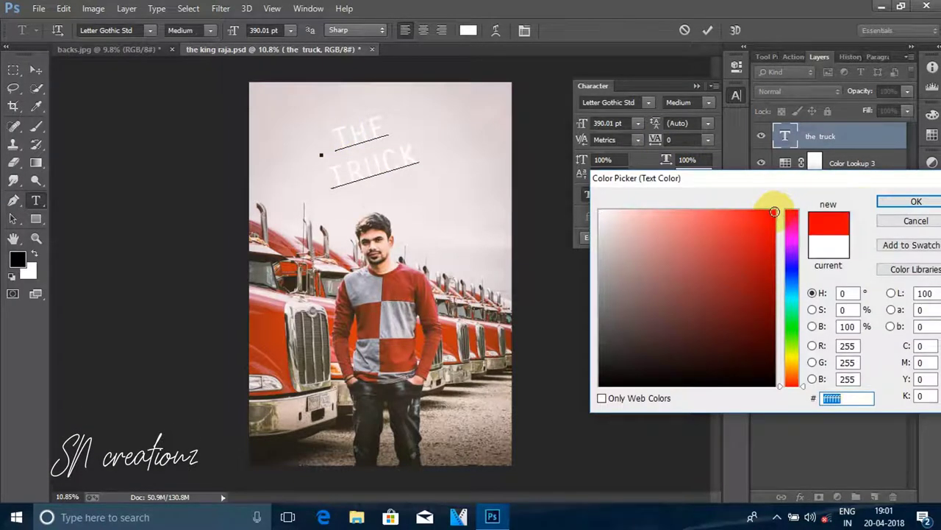
left_click(917, 201)
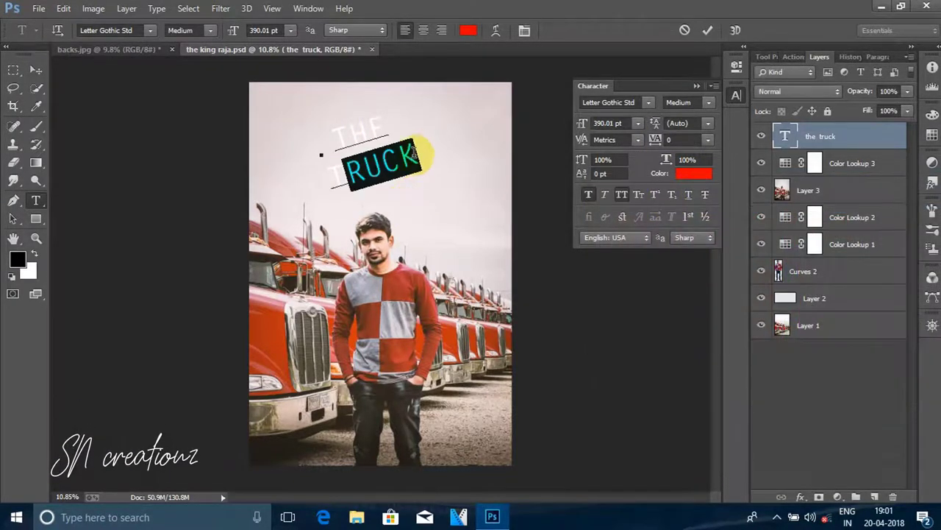
left_click(417, 156)
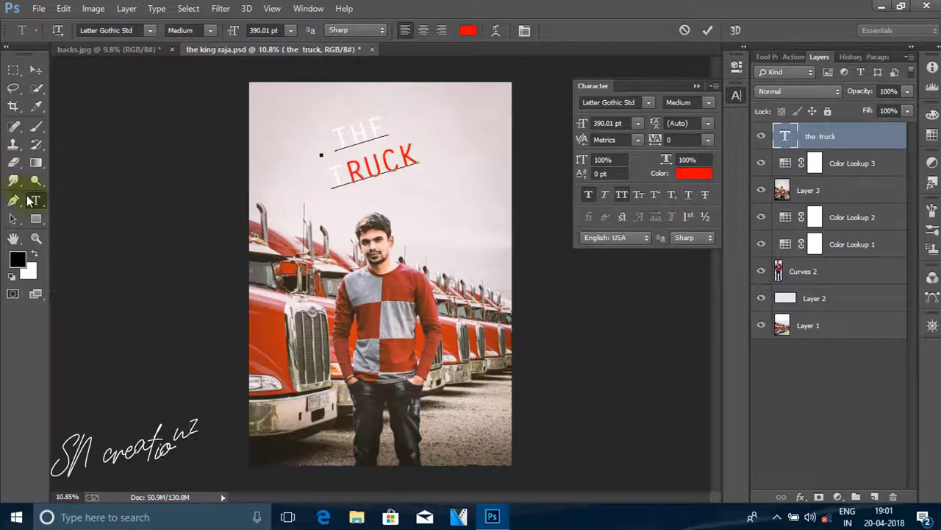
Step: Colour the HE letters of THE red, leaving the initial T white
left_click_drag(345, 135, 385, 122)
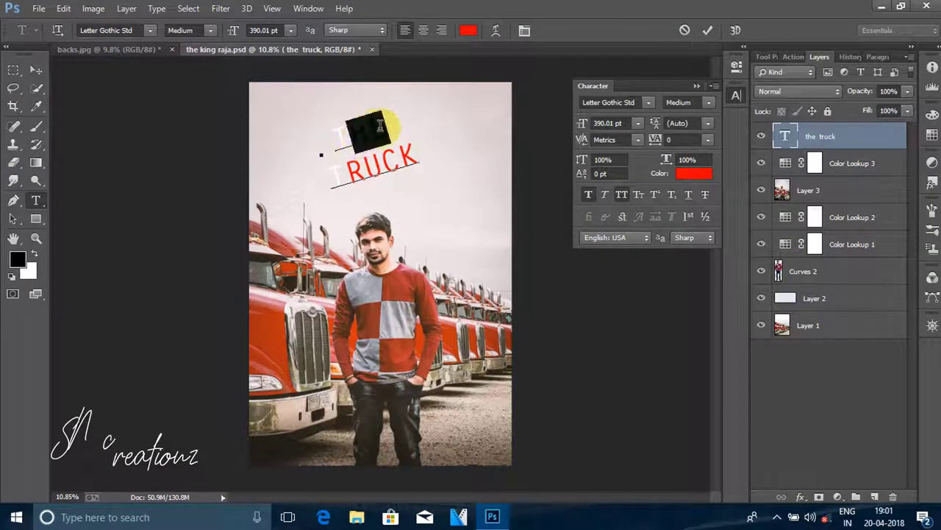
left_click(691, 173)
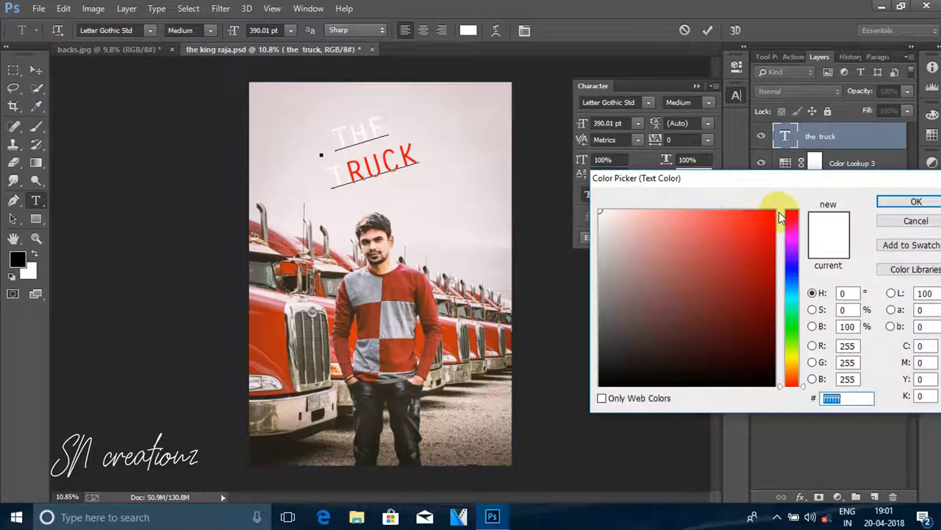
left_click(774, 210)
left_click(915, 202)
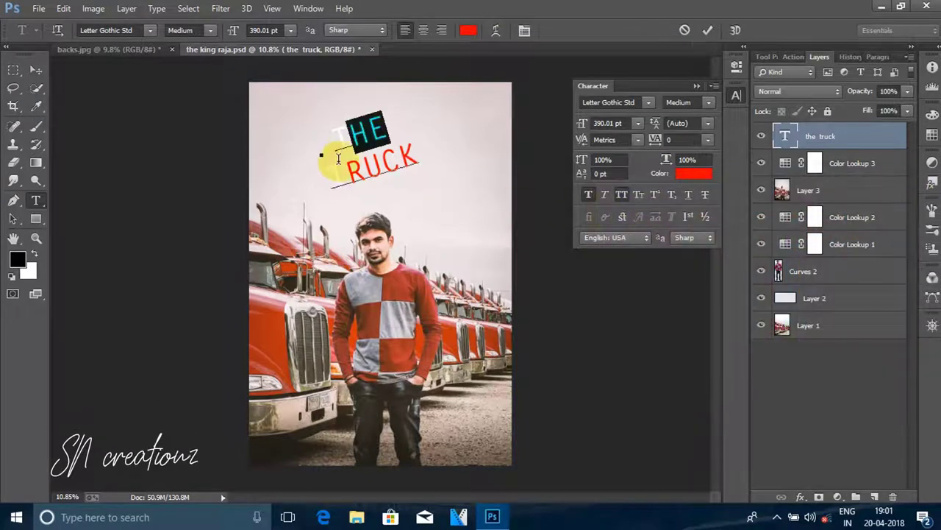
left_click(350, 136)
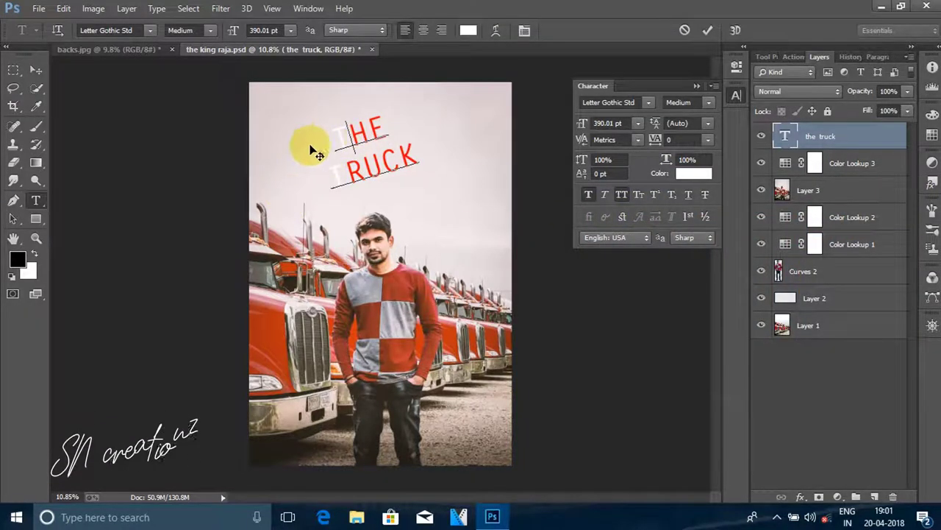
Step: Set the whole THE TRUCK title in the Lithos Pro font
left_click_drag(334, 147, 478, 153)
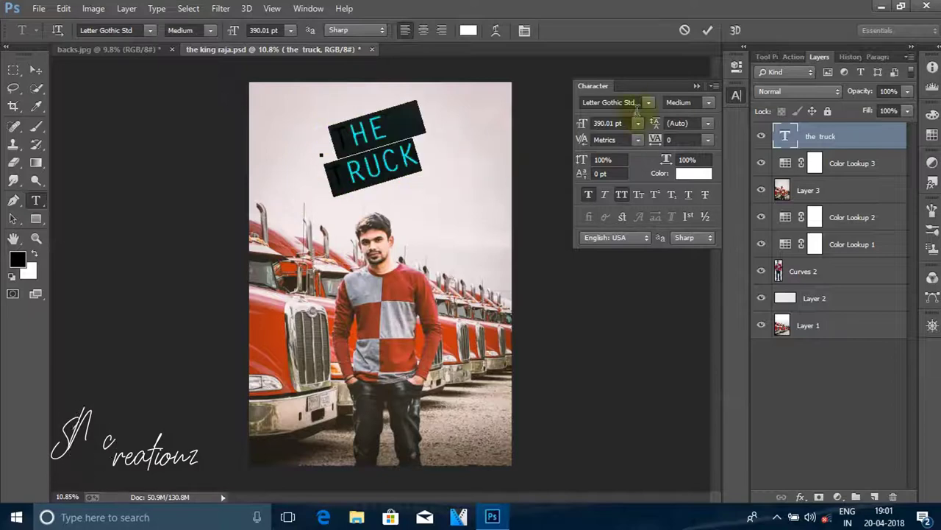
left_click(649, 103)
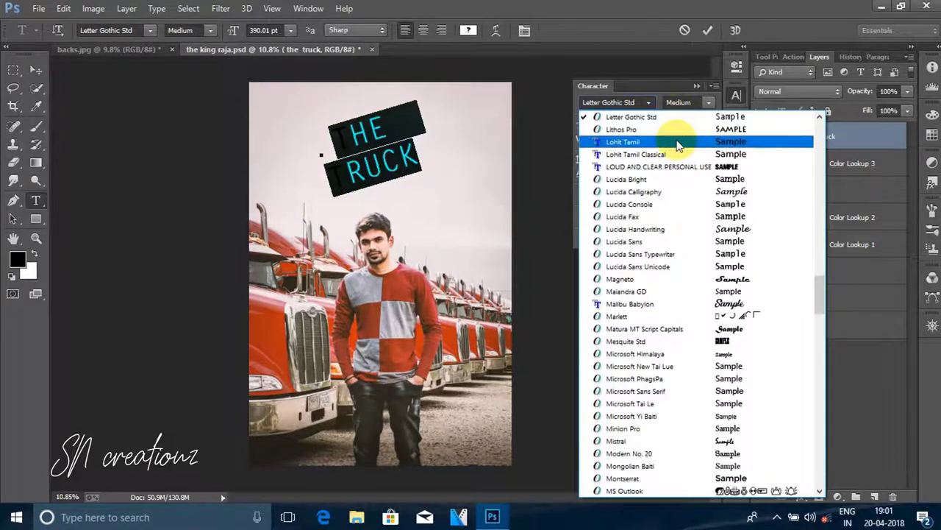
scroll(675, 144, "up", 2)
scroll(675, 147, "up", 1)
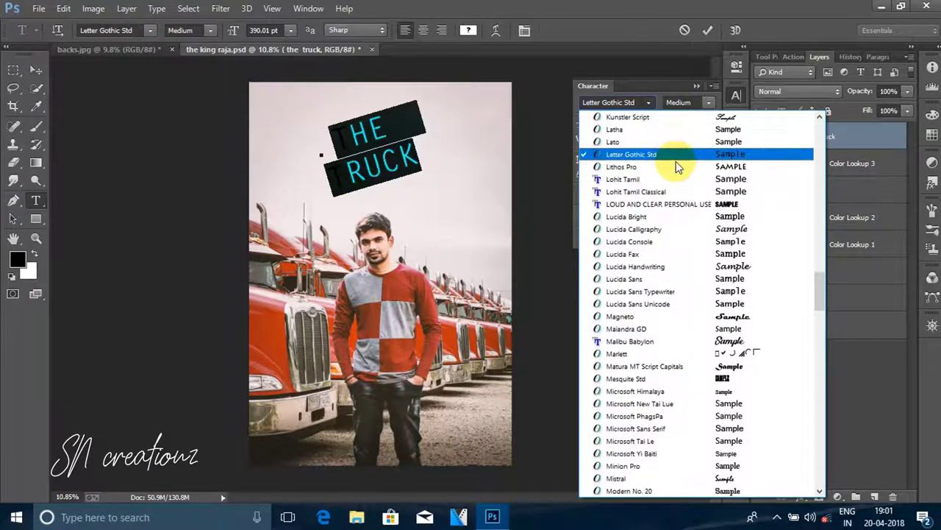
left_click(676, 166)
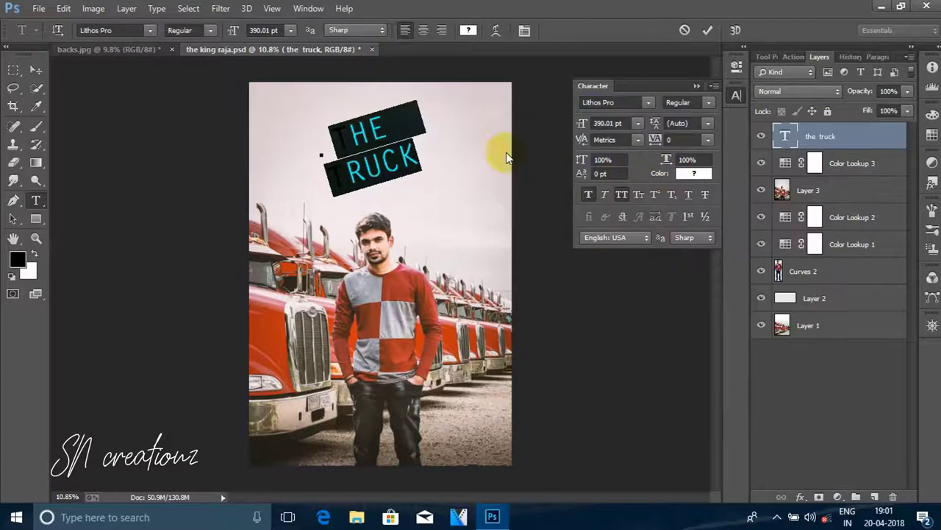
left_click(432, 157)
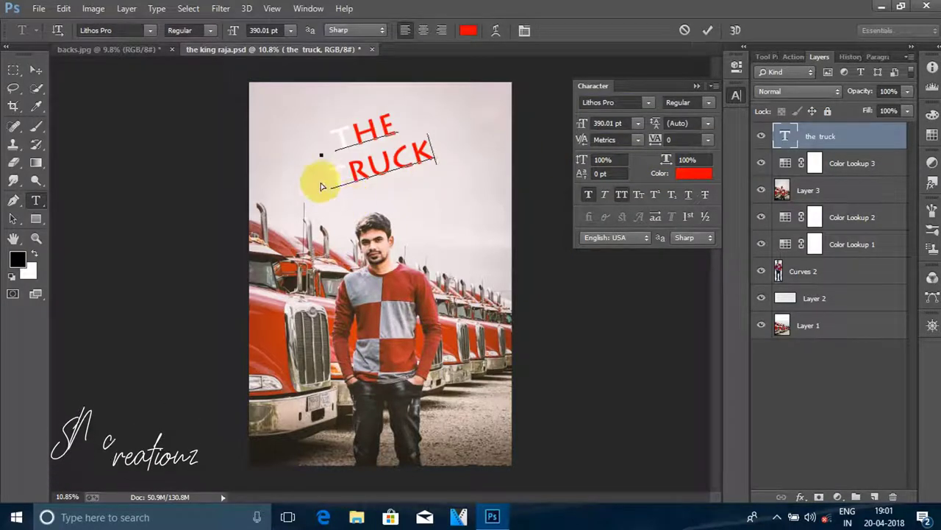
Step: Rotate the title to about -8.5 degrees, make it faux bold, and commit it
key("ctrl")
left_click_drag(319, 205, 325, 207)
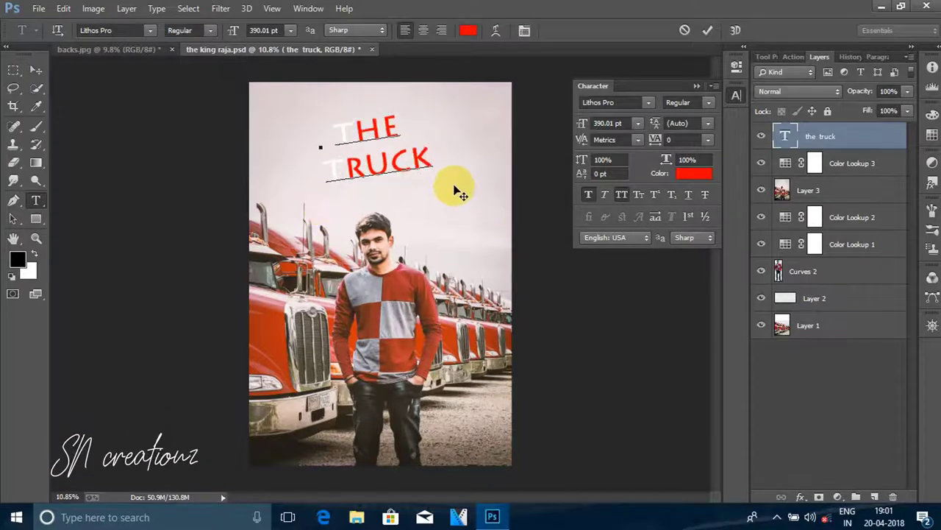
left_click(590, 195)
left_click(696, 86)
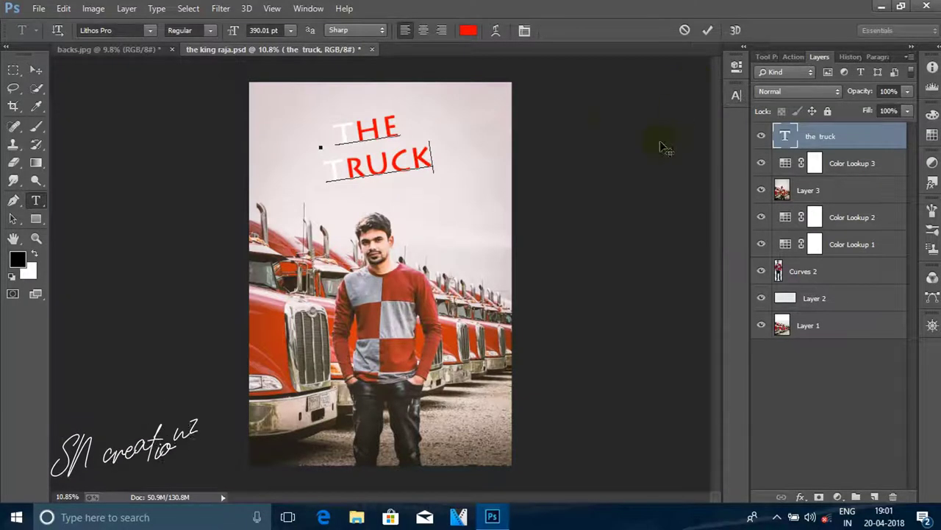
left_click(382, 219)
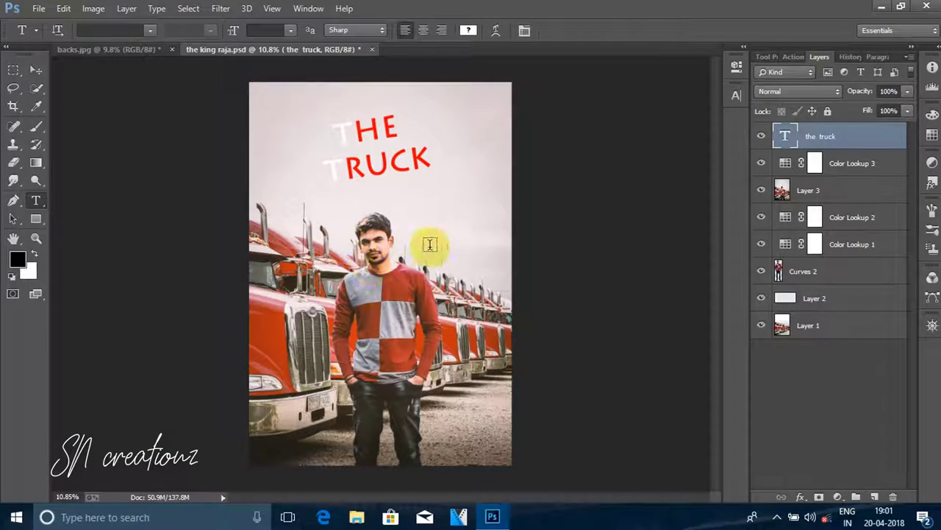
Step: Add a DESIGN BY SN text layer near the bottom and shift it left
left_click(780, 375)
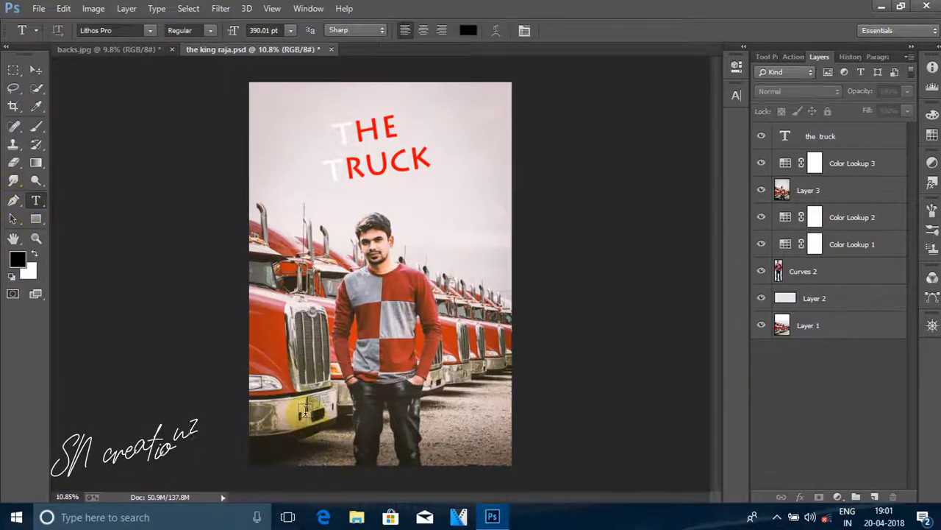
left_click(425, 455)
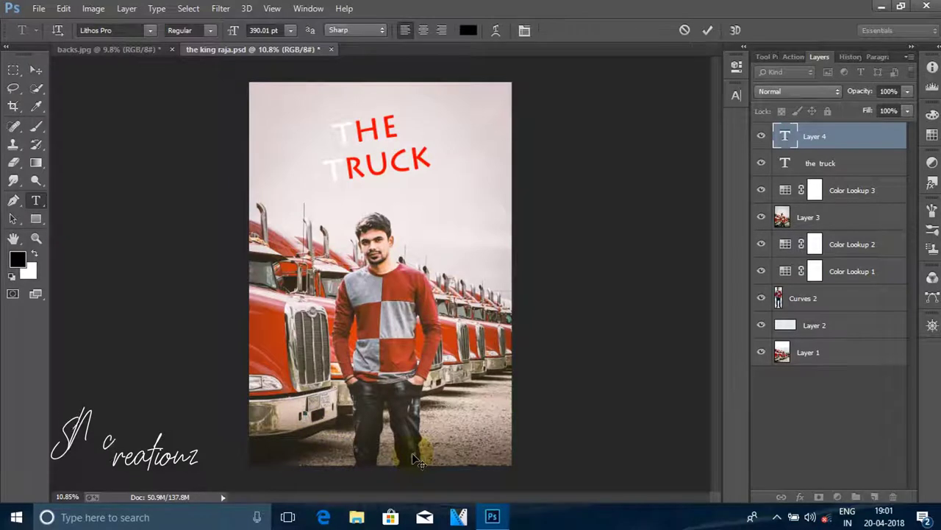
type("DES")
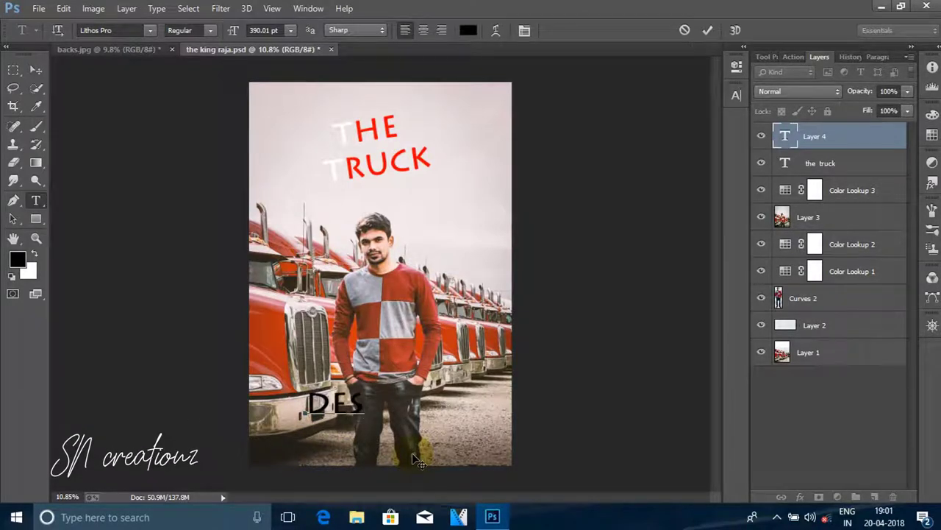
type("IGN BY SN")
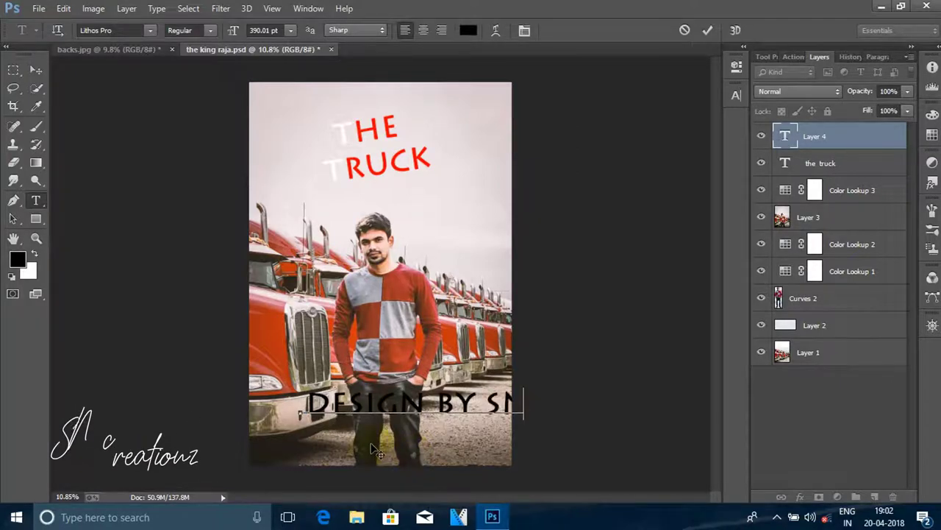
left_click_drag(300, 404, 258, 401)
Step: Try the Hamilton Demo script font on the DESIGN BY SN credit
key("ctrl+a")
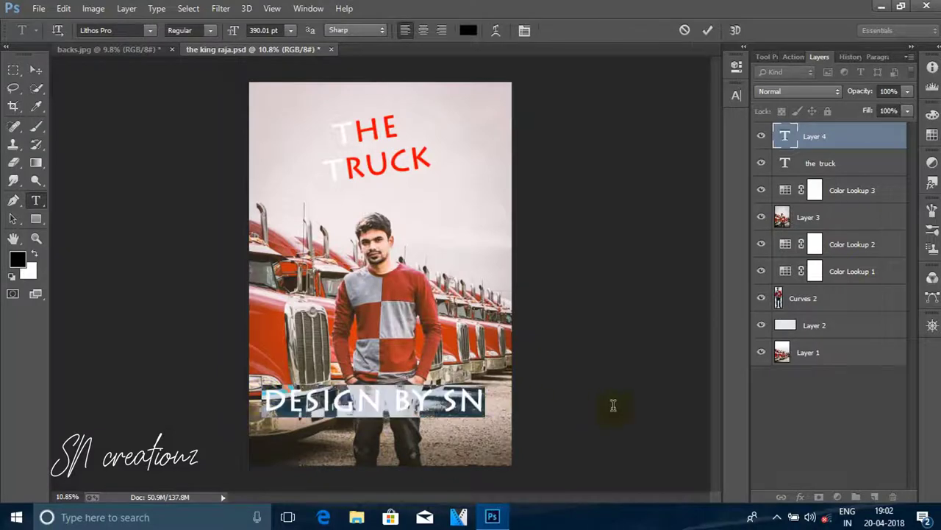
left_click(737, 95)
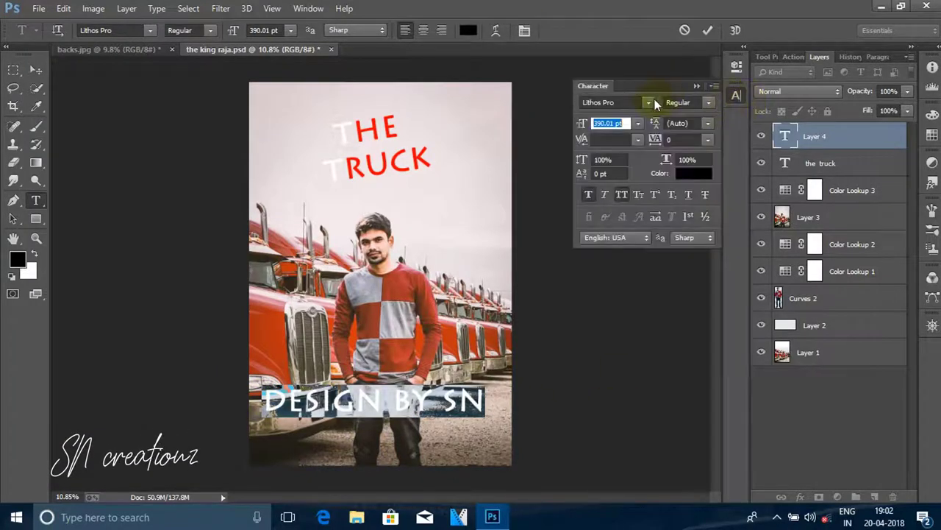
left_click(648, 102)
scroll(736, 338, "up", 5)
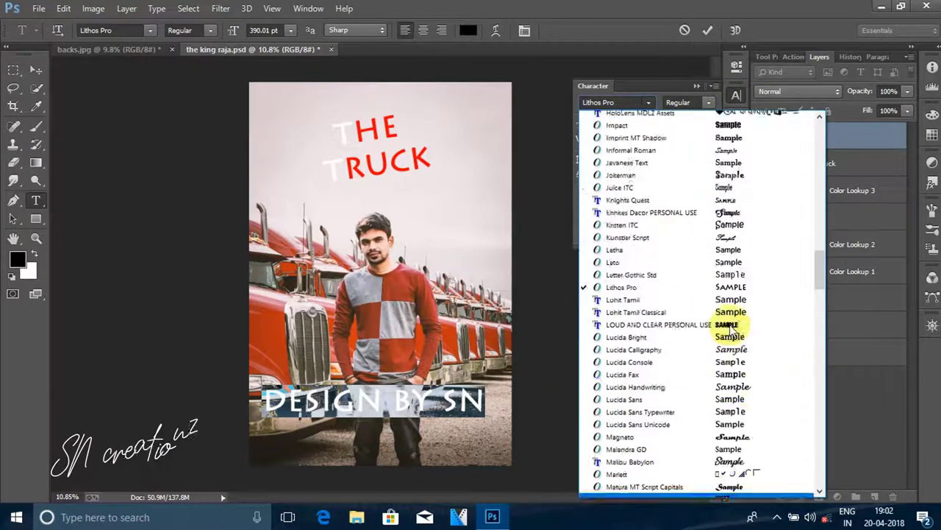
scroll(732, 331, "up", 2)
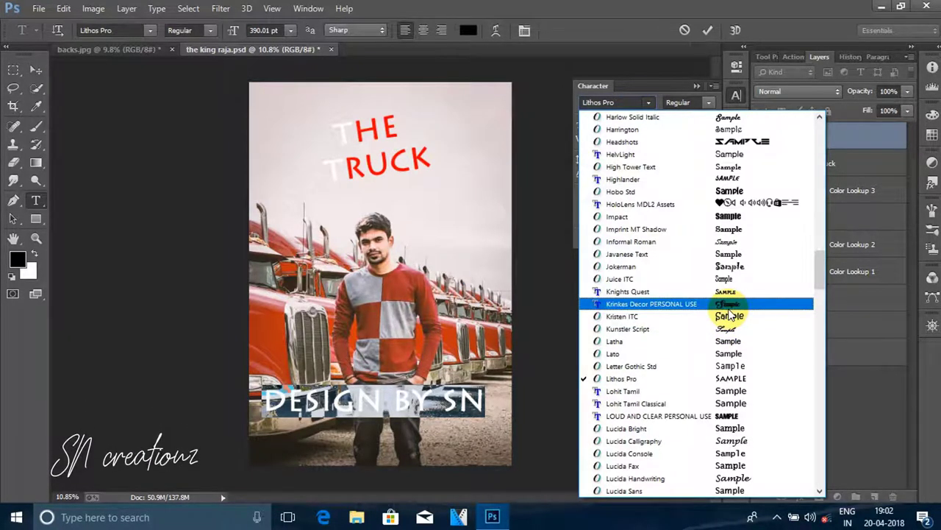
scroll(727, 324, "up", 1)
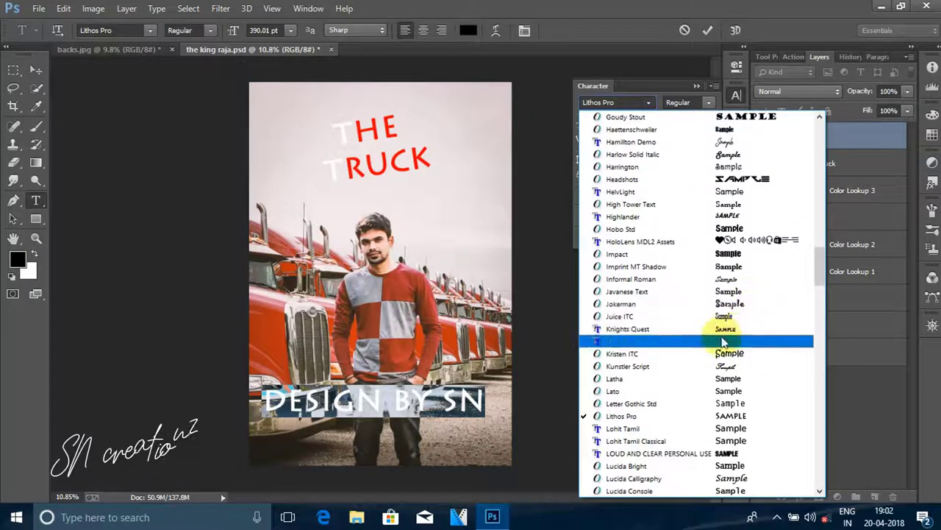
scroll(724, 342, "up", 4)
scroll(732, 316, "up", 2)
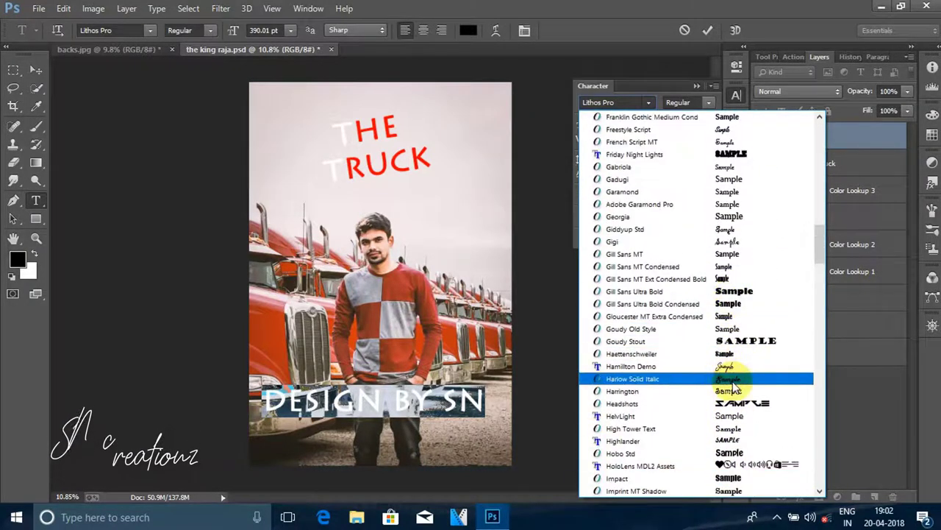
left_click(728, 365)
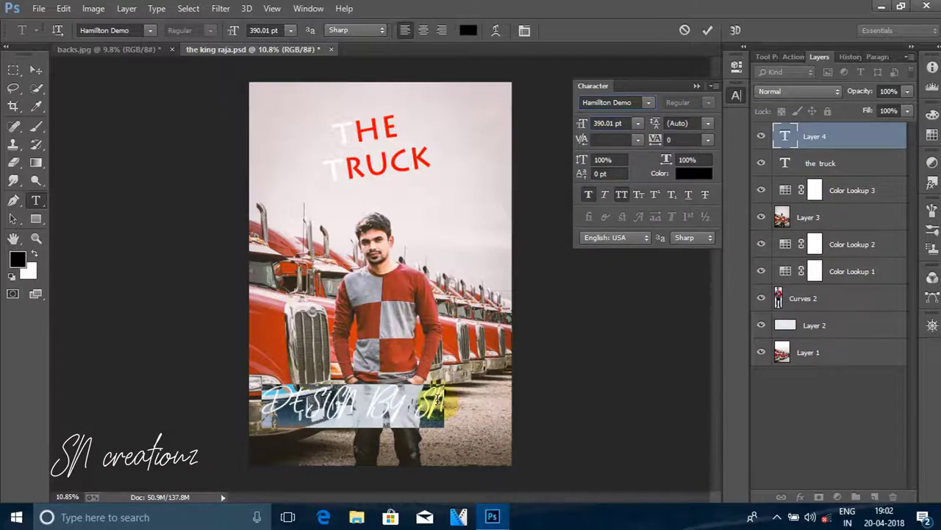
left_click(441, 404)
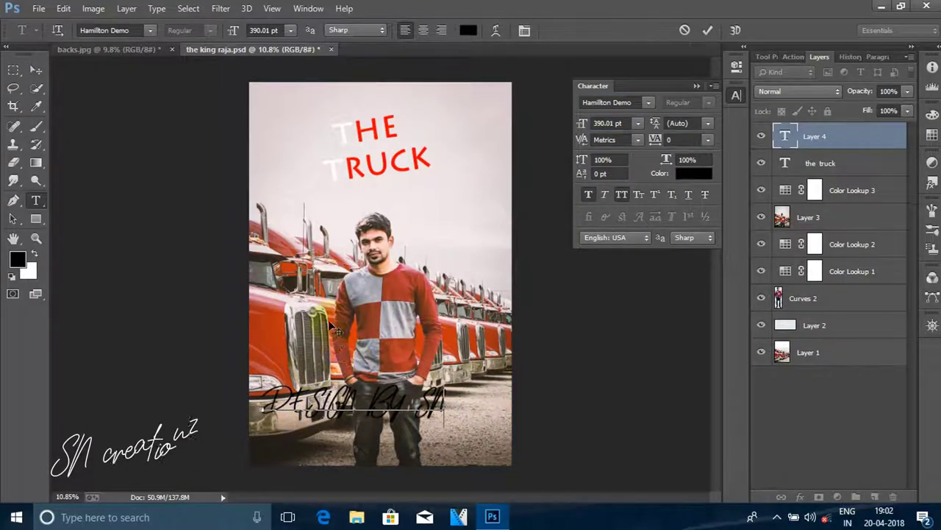
Step: Switch the credit's font to the Breakfast And Chill script
left_click_drag(263, 399, 498, 403)
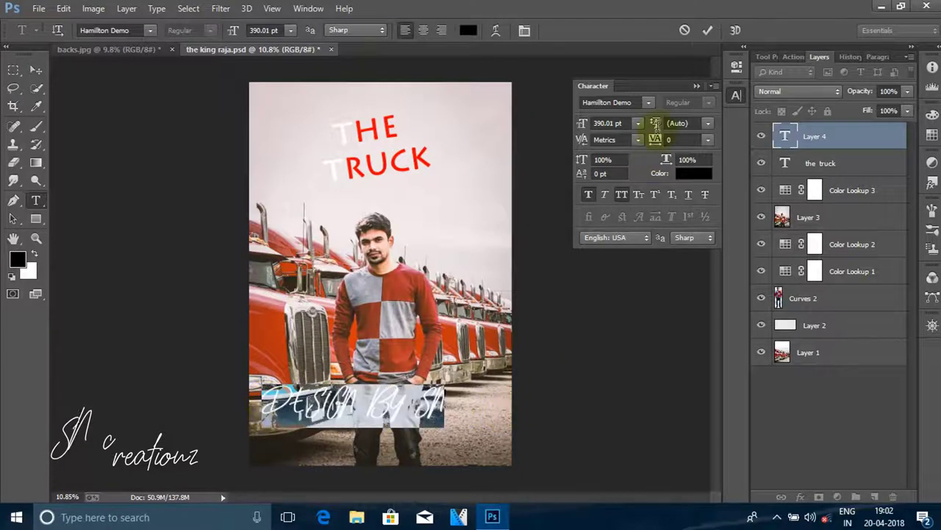
left_click(651, 103)
scroll(665, 182, "up", 5)
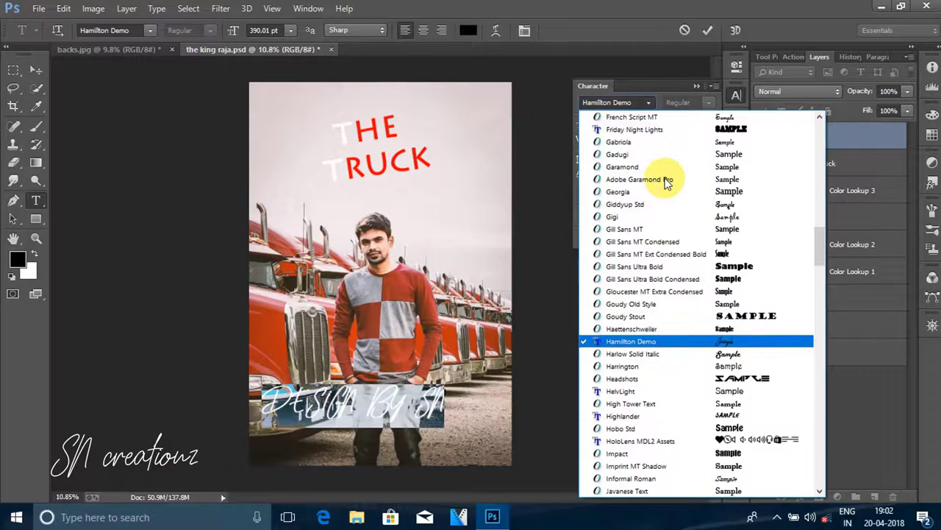
scroll(666, 182, "up", 5)
scroll(666, 182, "up", 3)
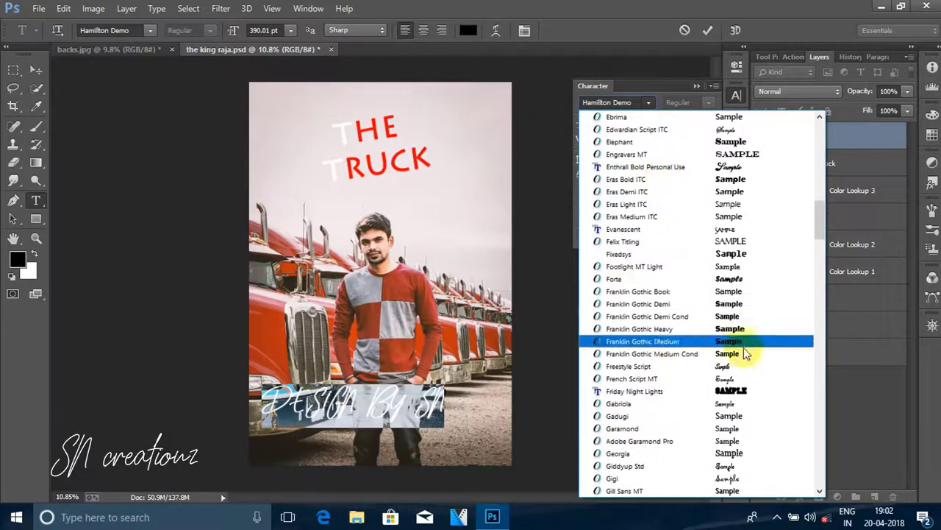
scroll(743, 351, "up", 1)
scroll(732, 346, "up", 5)
scroll(732, 346, "up", 1)
scroll(732, 338, "up", 5)
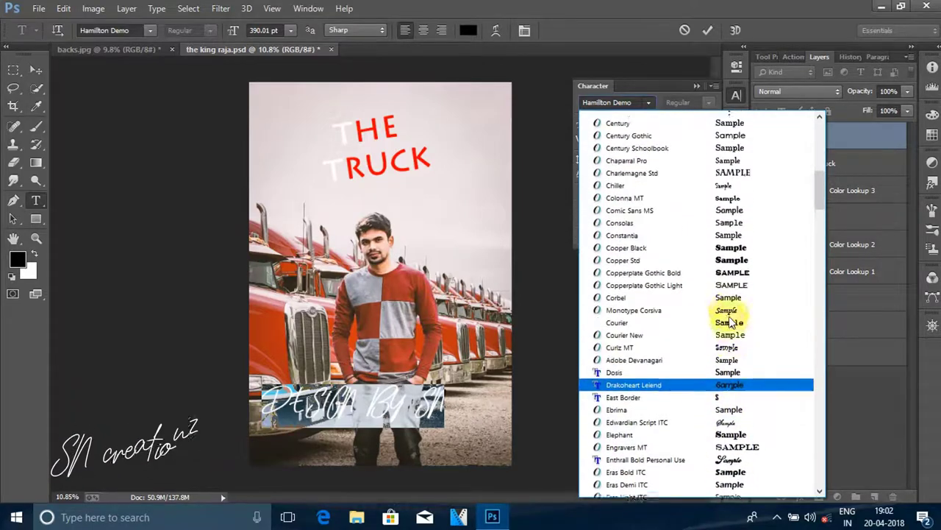
scroll(731, 327, "up", 1)
scroll(730, 318, "up", 1)
scroll(730, 318, "up", 10)
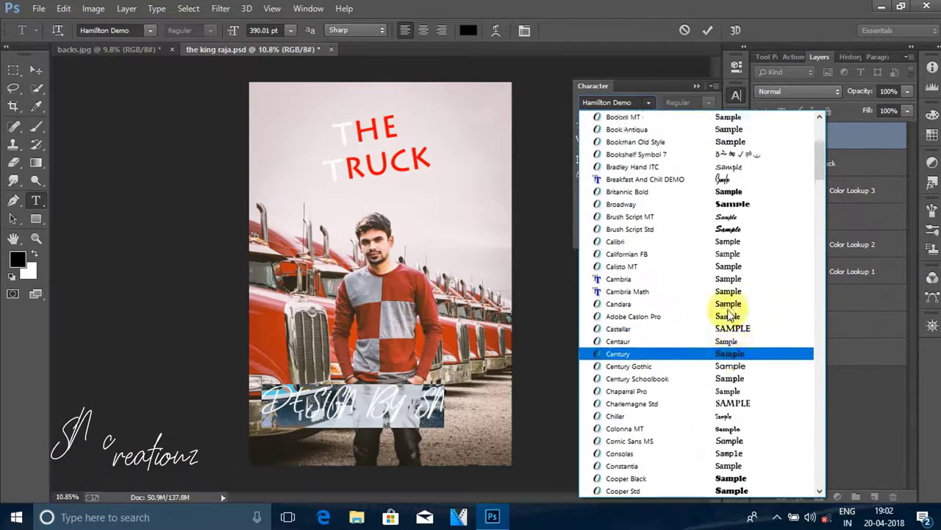
left_click(723, 255)
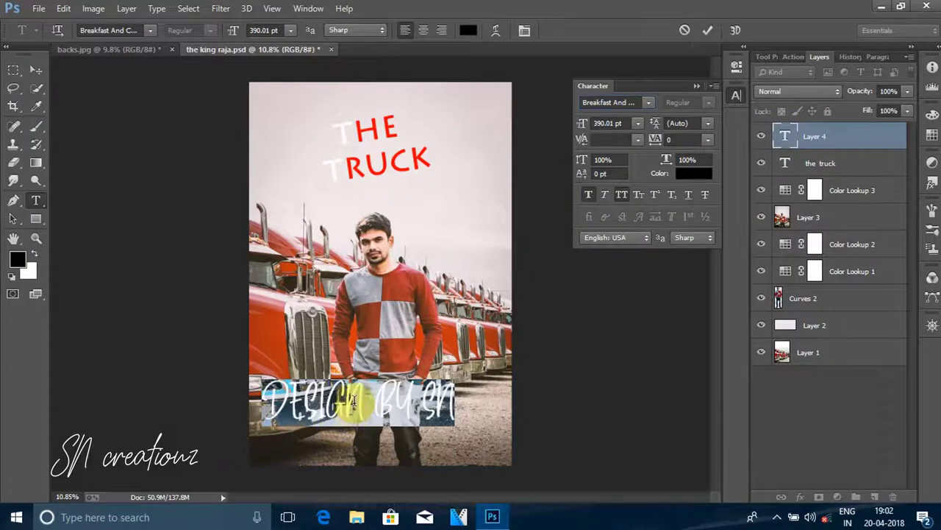
Step: Give the whole DESIGN BY SN credit a dark grey text colour
left_click_drag(259, 403, 571, 406)
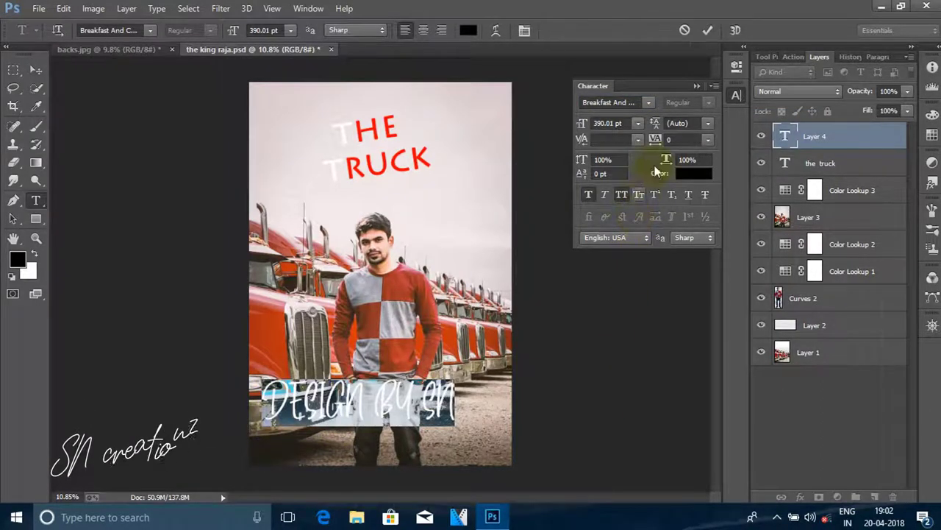
left_click(695, 175)
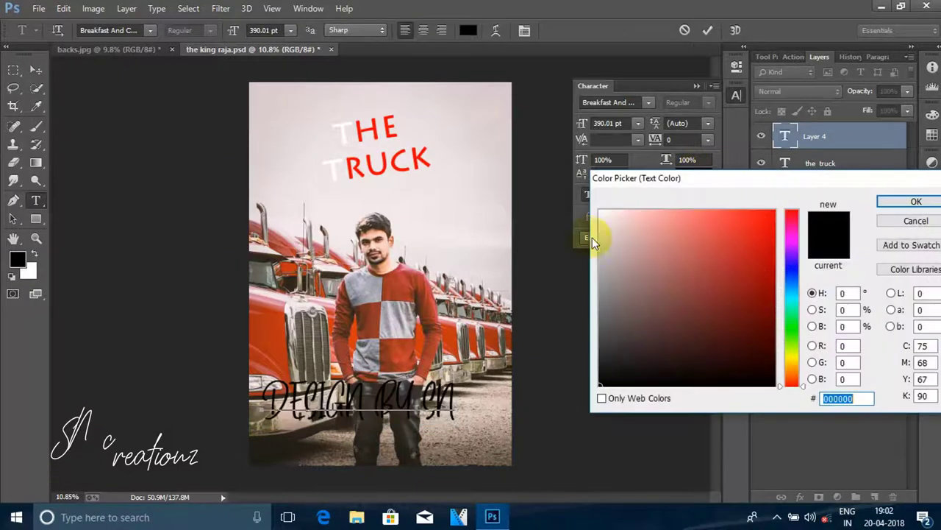
left_click(600, 263)
left_click_drag(600, 313, 602, 365)
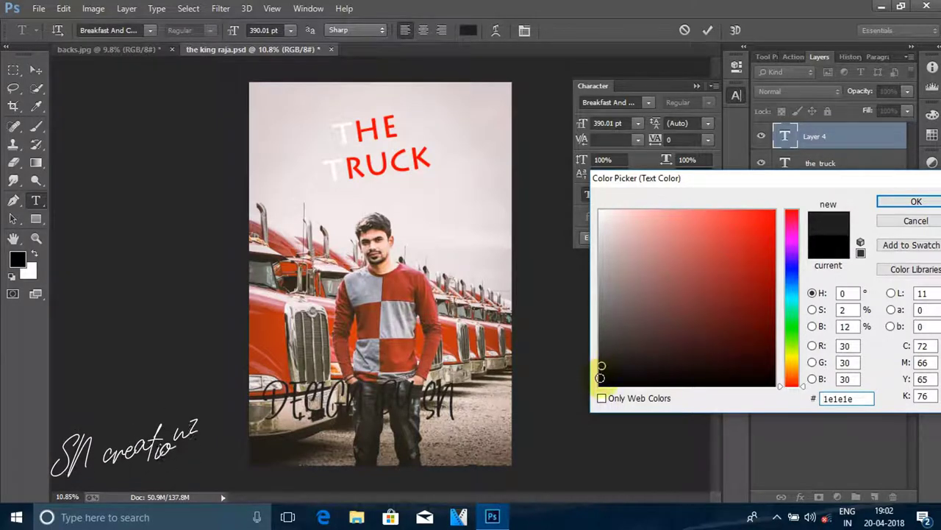
left_click(916, 201)
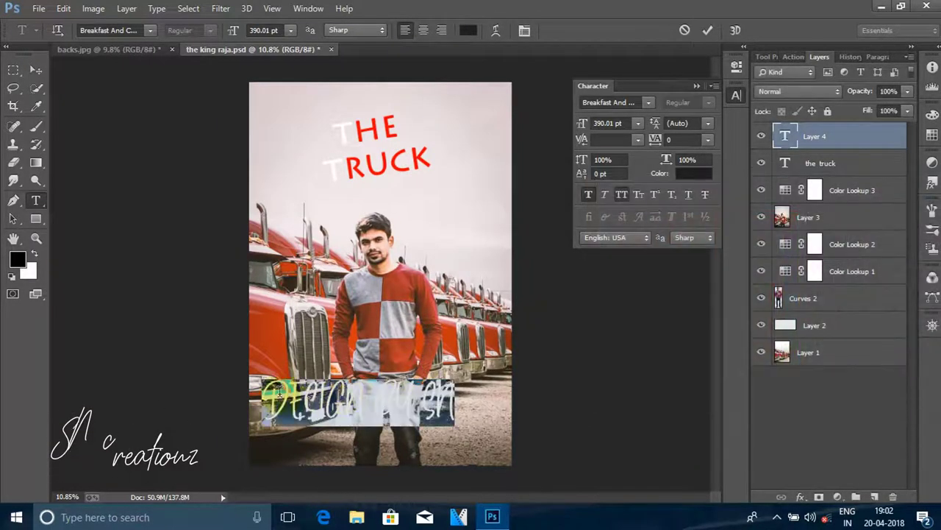
Step: Shrink the credit to about 164 pt, move it bottom-right, and make it white
left_click_drag(586, 129, 431, 151)
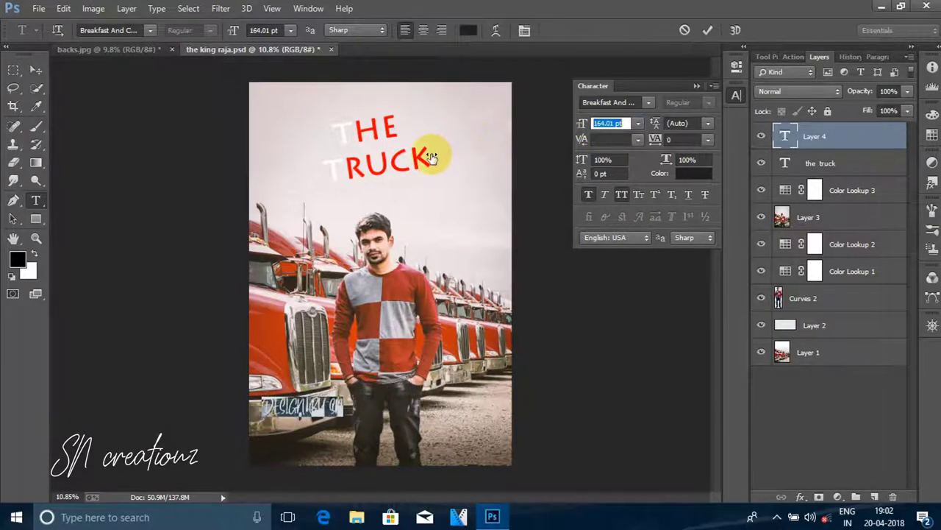
mouse_move(291, 456)
left_mouse_down()
mouse_move(462, 309)
mouse_move(326, 216)
mouse_move(284, 130)
mouse_move(275, 136)
mouse_move(401, 424)
mouse_move(461, 501)
left_mouse_up()
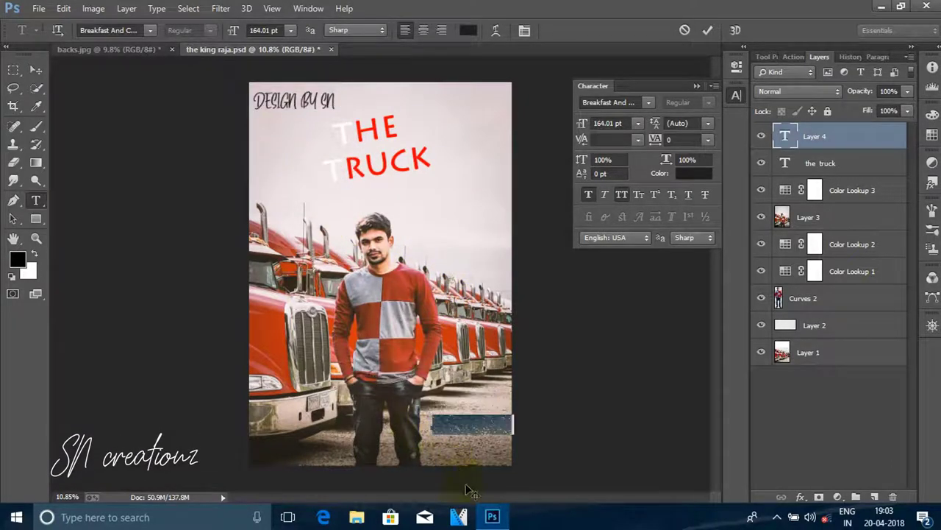
left_click(694, 174)
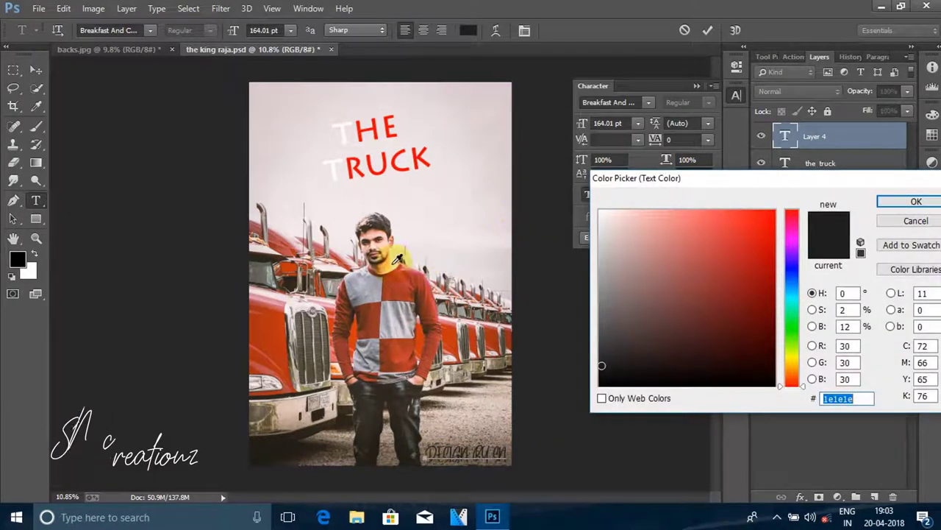
left_click(599, 210)
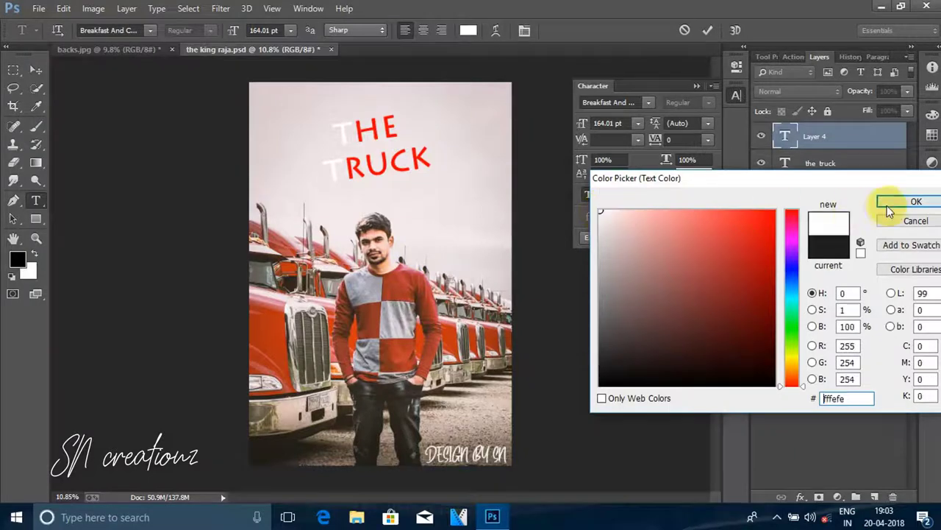
left_click(912, 202)
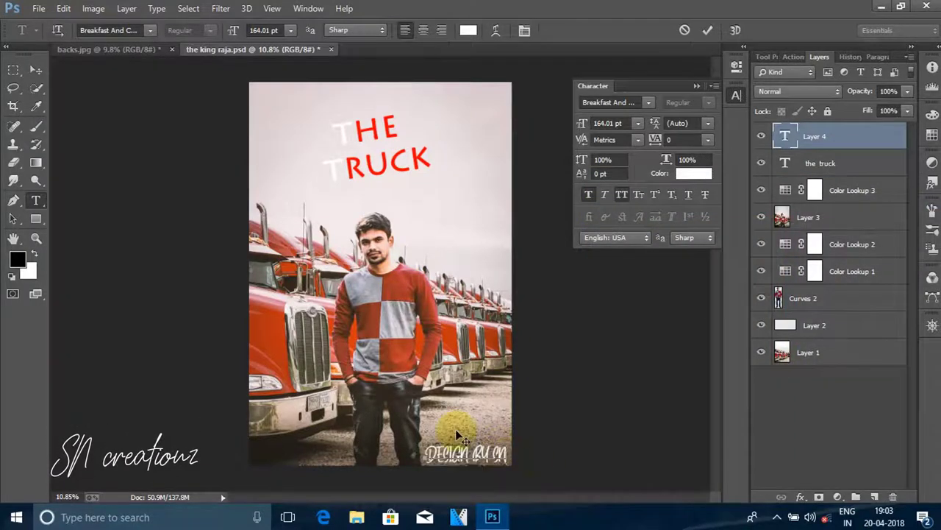
Step: Commit the DESIGN BY SN text and switch to the Move tool
left_click(710, 30)
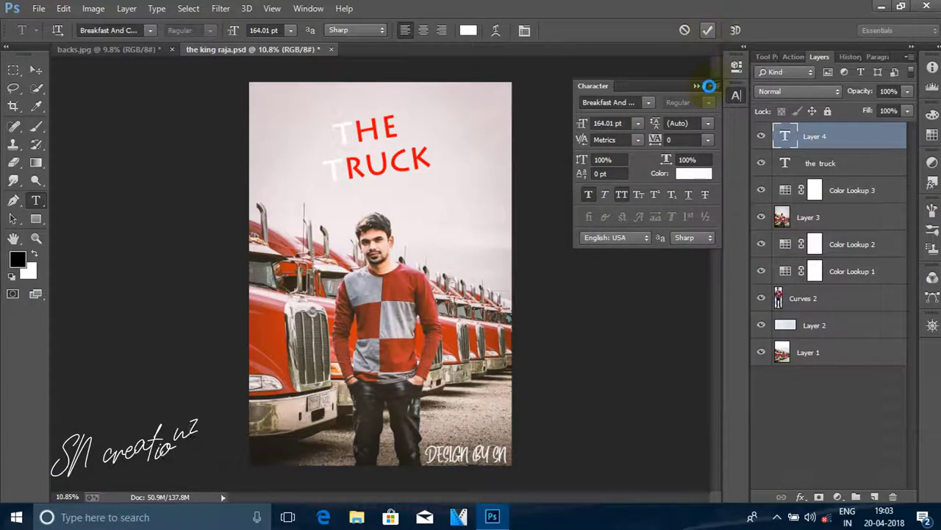
left_click(697, 85)
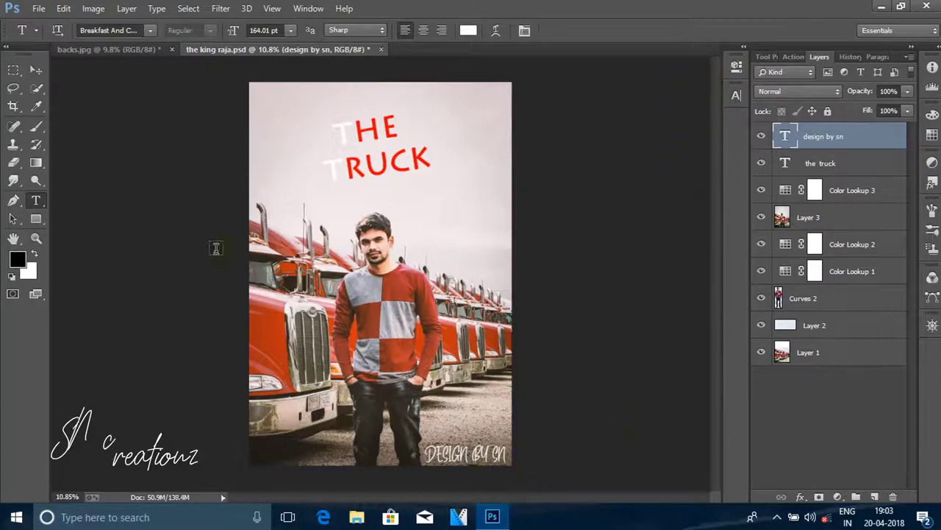
left_click(35, 69)
left_click(800, 399)
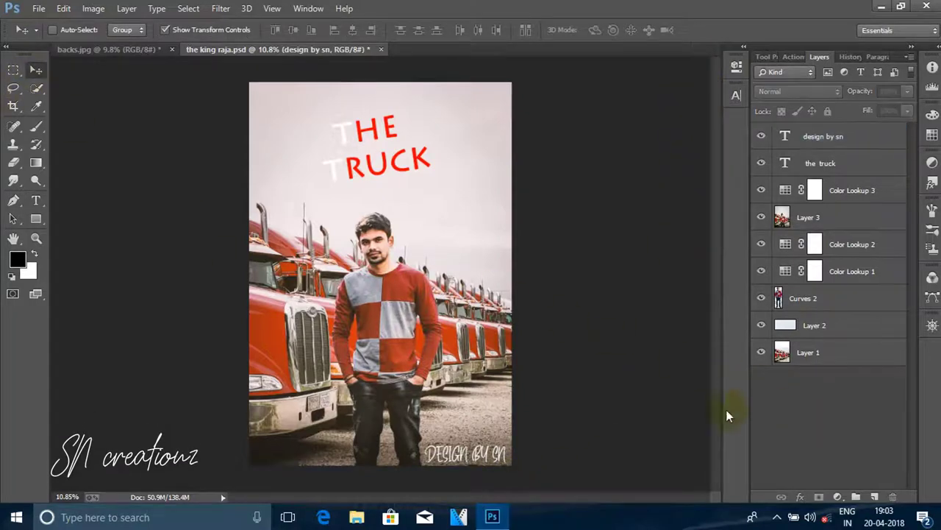
Step: Open the adjustment layer menu and dismiss it without adding an adjustment
scroll(452, 356, "up", 1)
scroll(445, 352, "up", 1)
scroll(440, 347, "up", 1)
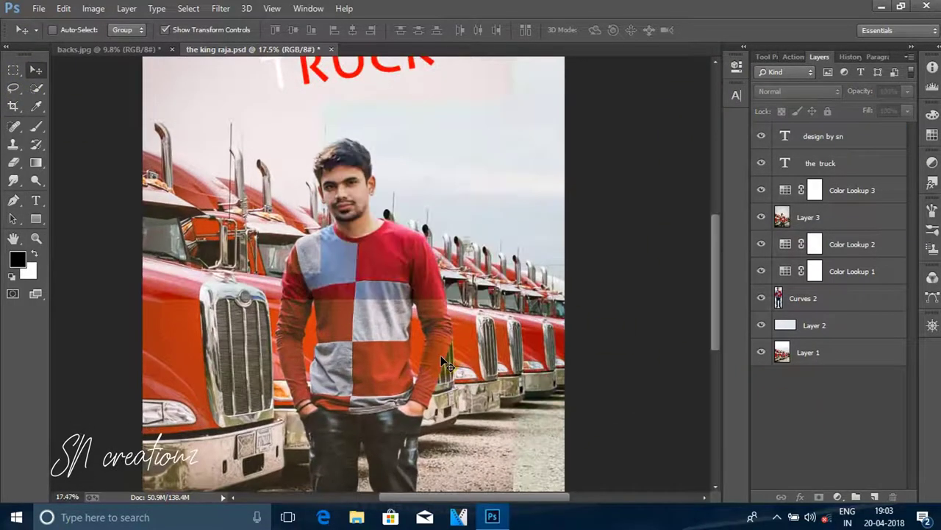
scroll(430, 340, "up", 1)
scroll(411, 284, "down", 4)
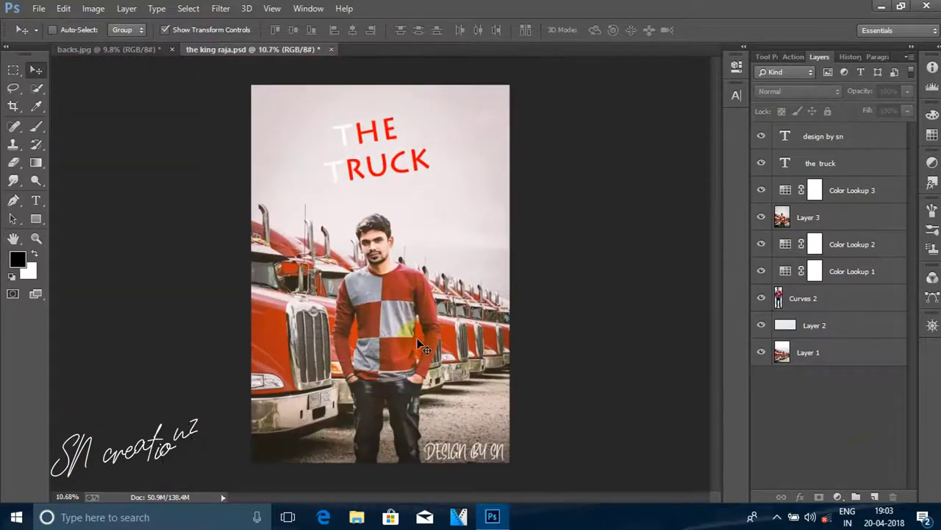
left_click(838, 497)
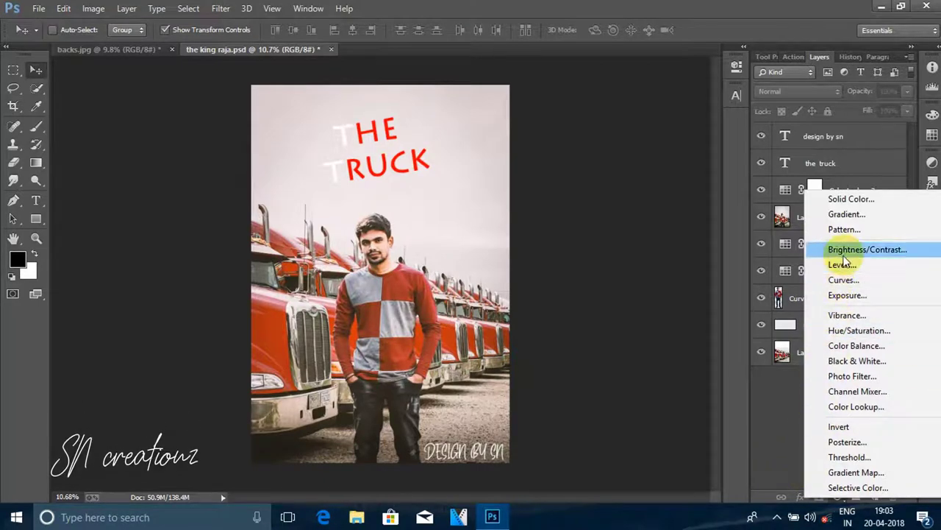
left_click(784, 425)
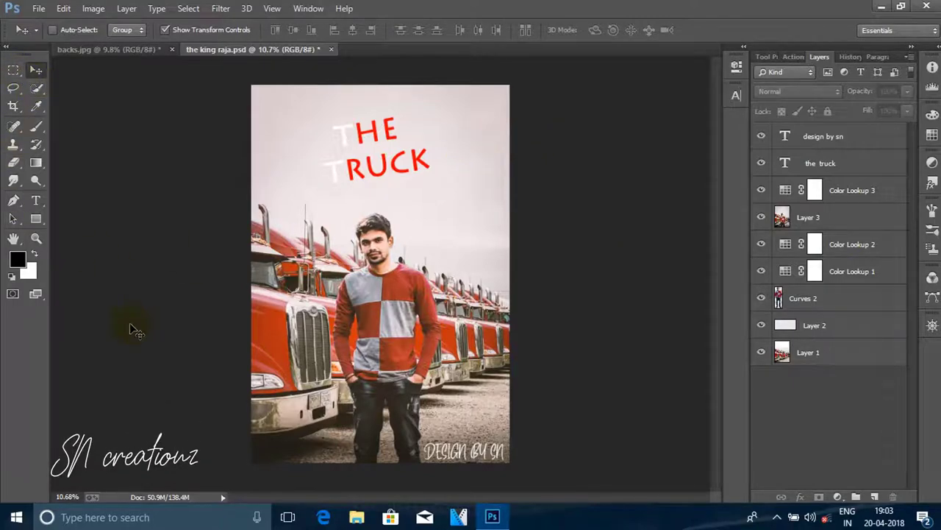
Step: Apply a gentle midtone Curves bend to Layer 3 using Ctrl+M
left_click(813, 219)
key("ctrl+m")
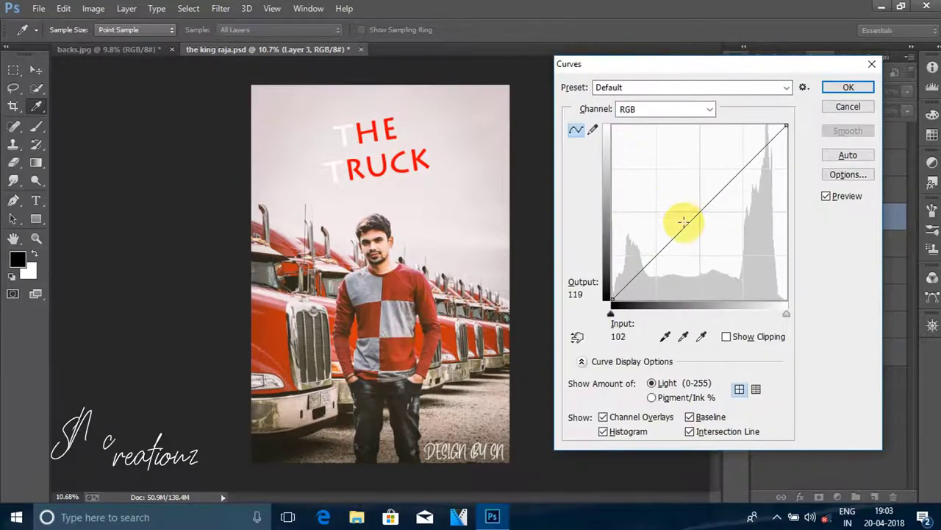
left_click(683, 220)
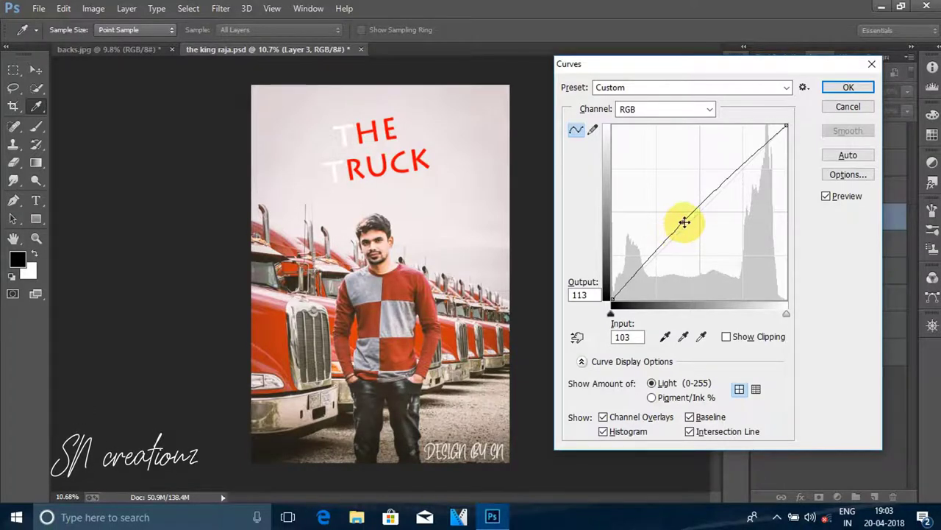
left_click_drag(682, 221, 684, 224)
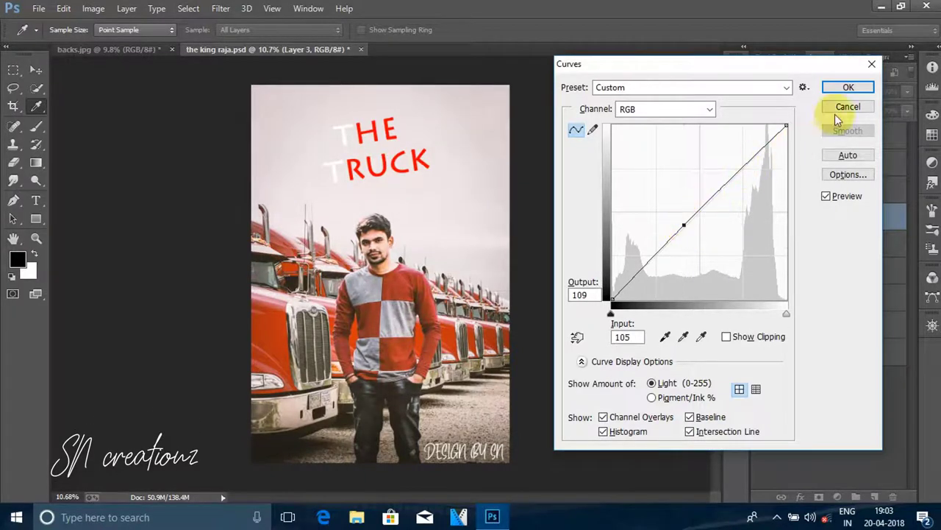
left_click(848, 87)
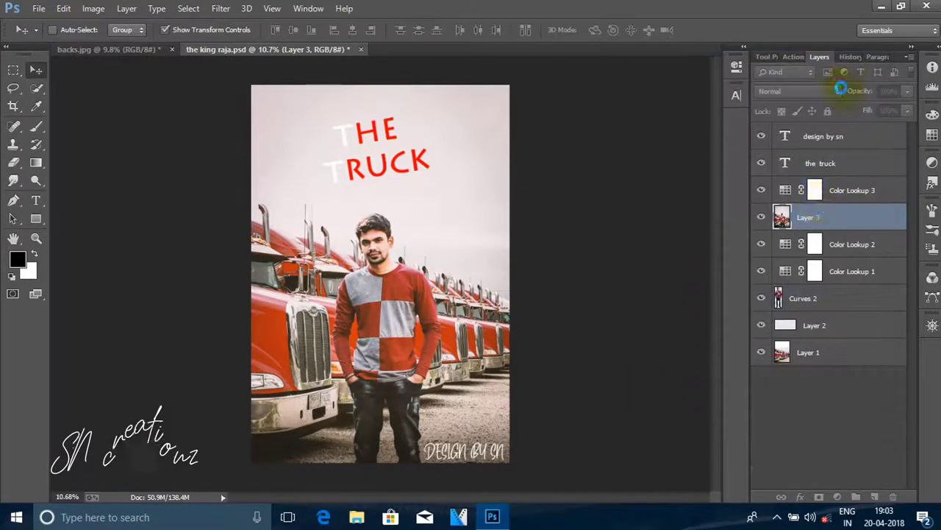
Step: Drop the Color Lookup 3 layer's opacity to 67% in the Layers panel
left_click(803, 402)
scroll(493, 242, "down", 1)
scroll(361, 247, "up", 1)
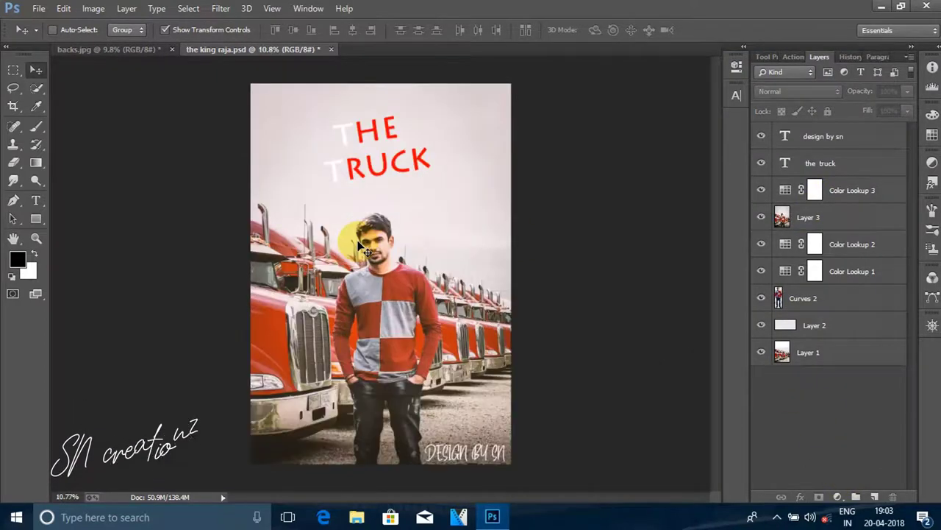
scroll(360, 247, "up", 2)
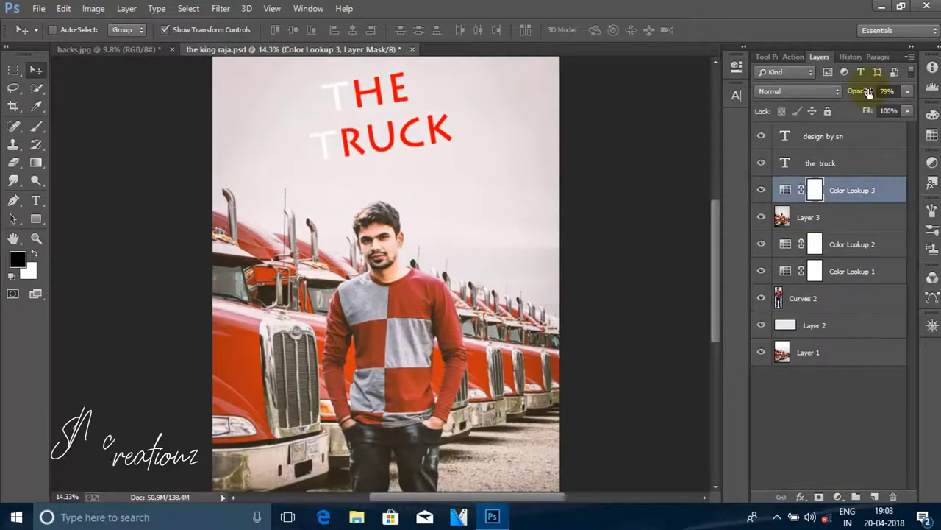
left_click_drag(859, 89, 820, 292)
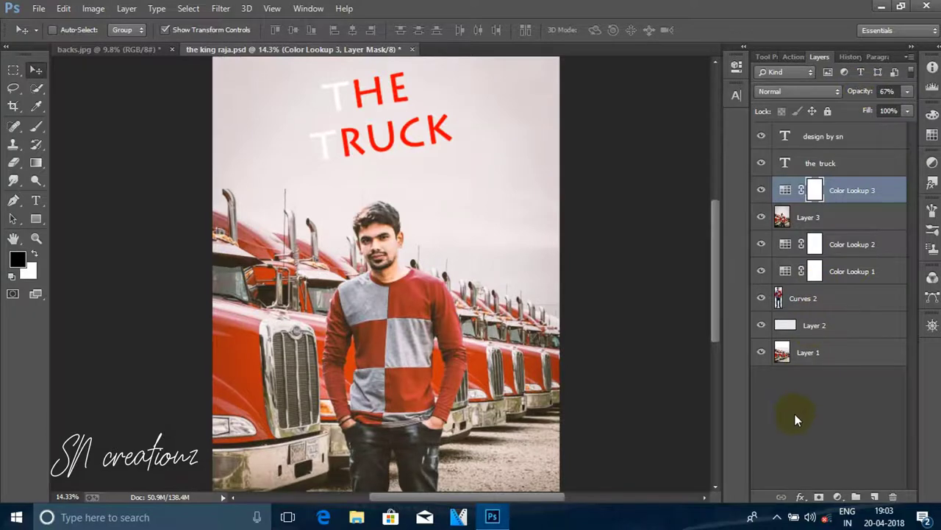
scroll(546, 374, "down", 1)
scroll(498, 423, "down", 1)
scroll(481, 404, "up", 1)
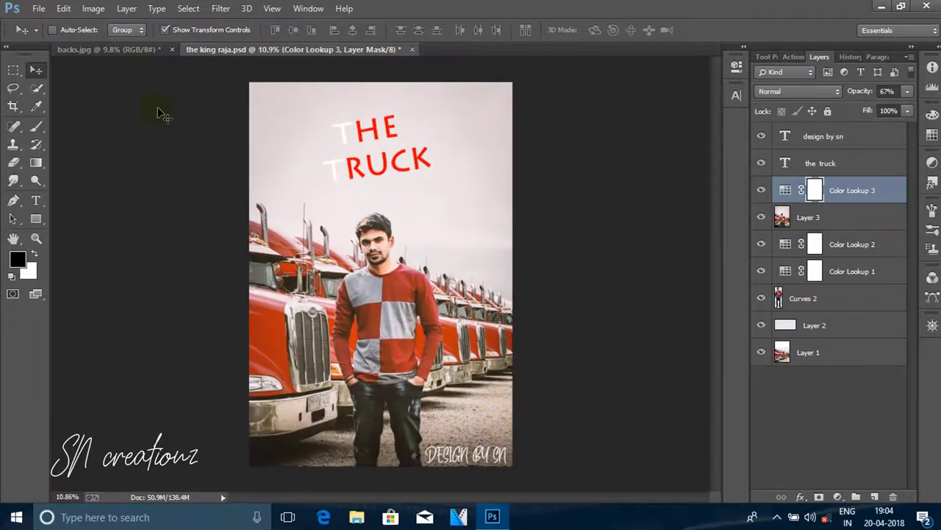